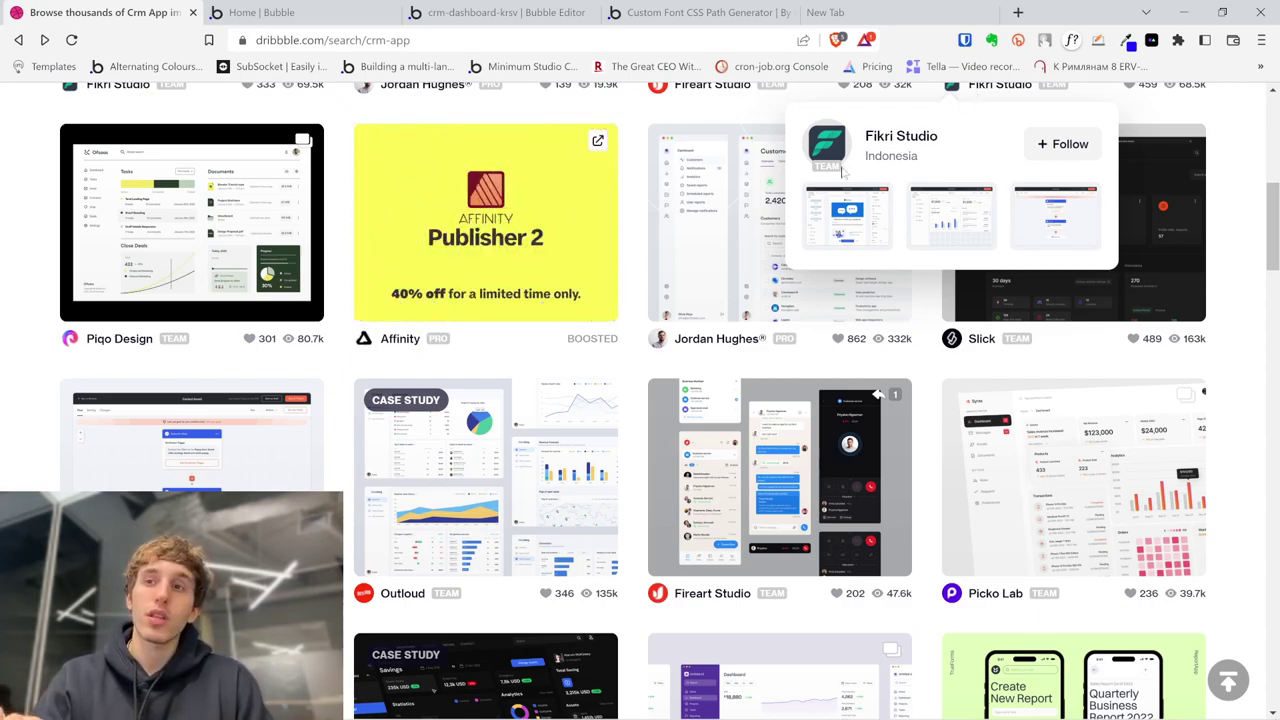
# - Browse the CRM app design shots in the Dribbble search results
pyautogui.scroll(-2, 973, 93)
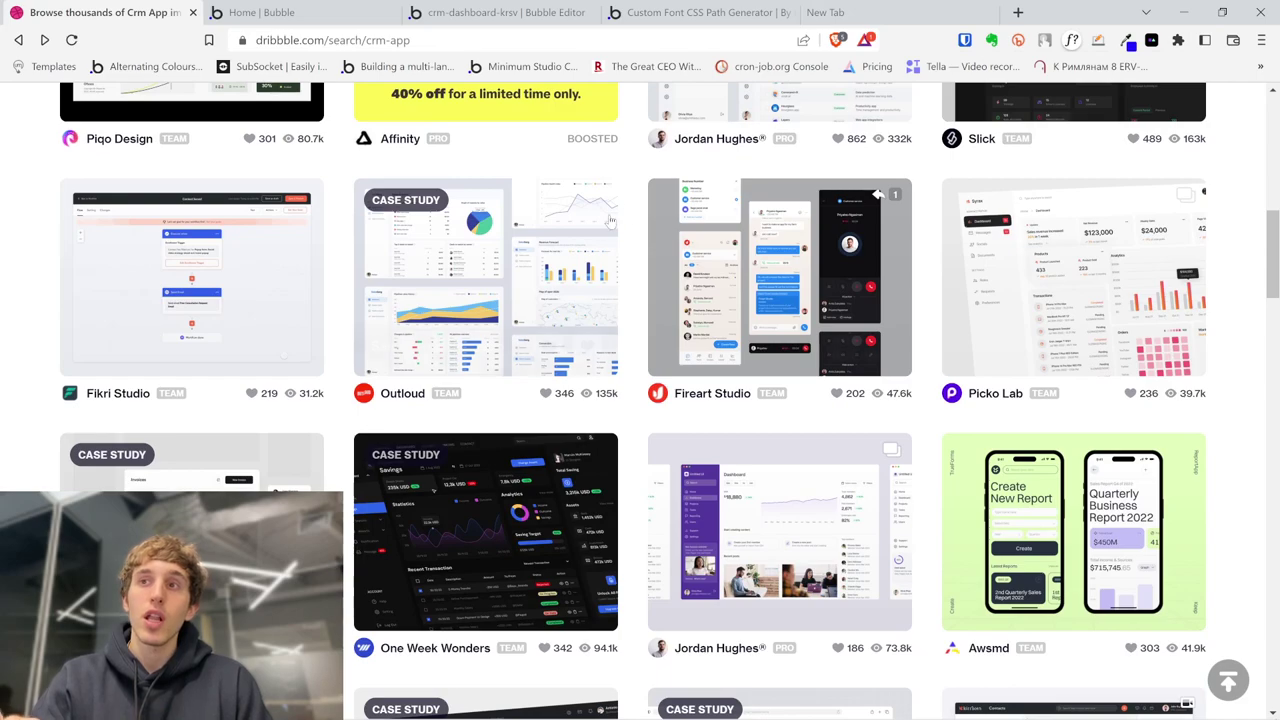
pyautogui.moveTo(609, 220)
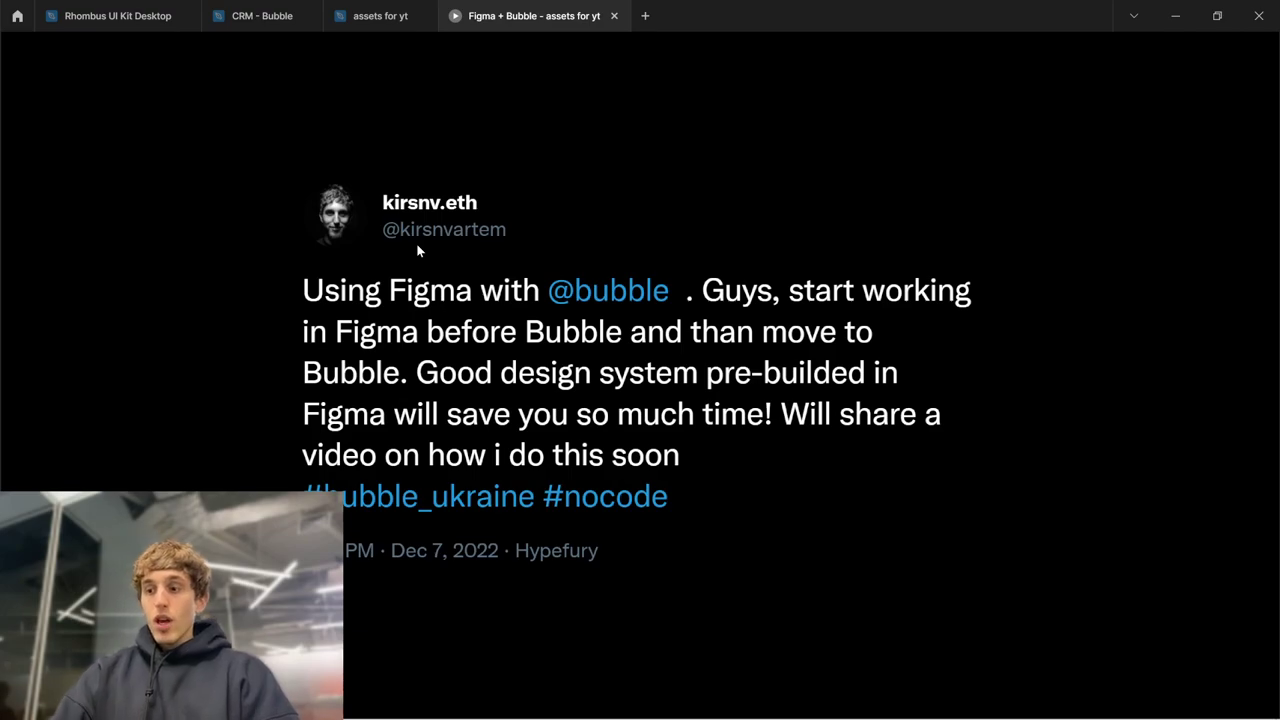
# - Advance the Figma presentation from the tweet slide to the third slide listing the benefits of using Figma with Bubble.io
pyautogui.press('Right')
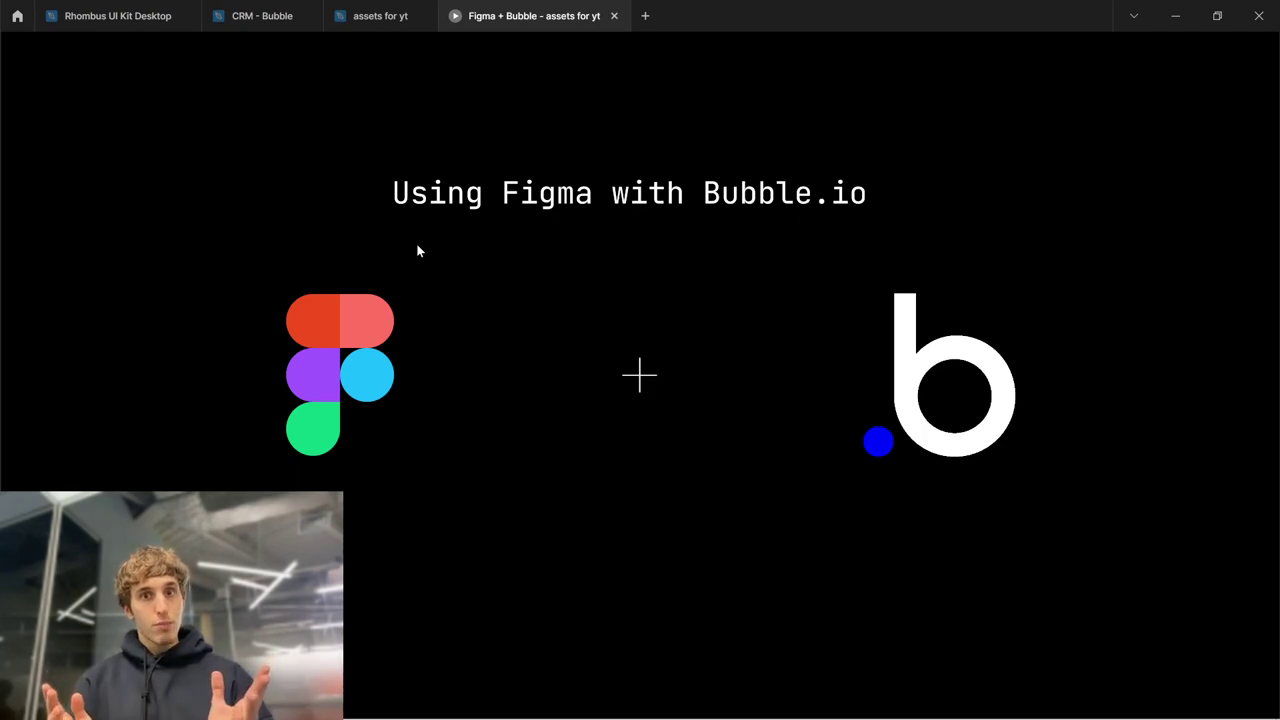
pyautogui.press('Right')
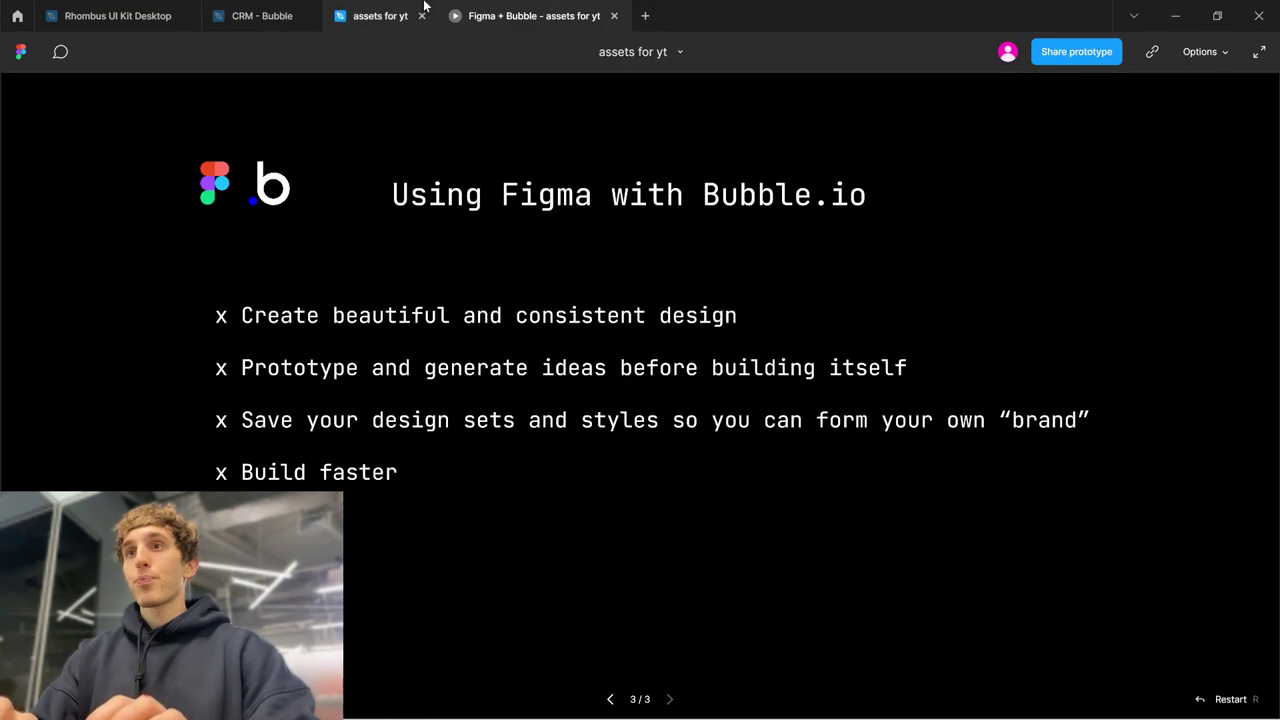
# - Switch to the CRM - Bubble design file and look through its Ideas, styleguides and Dashboard pages, ending on the Companies List design
pyautogui.click(378, 12)
pyautogui.click(250, 12)
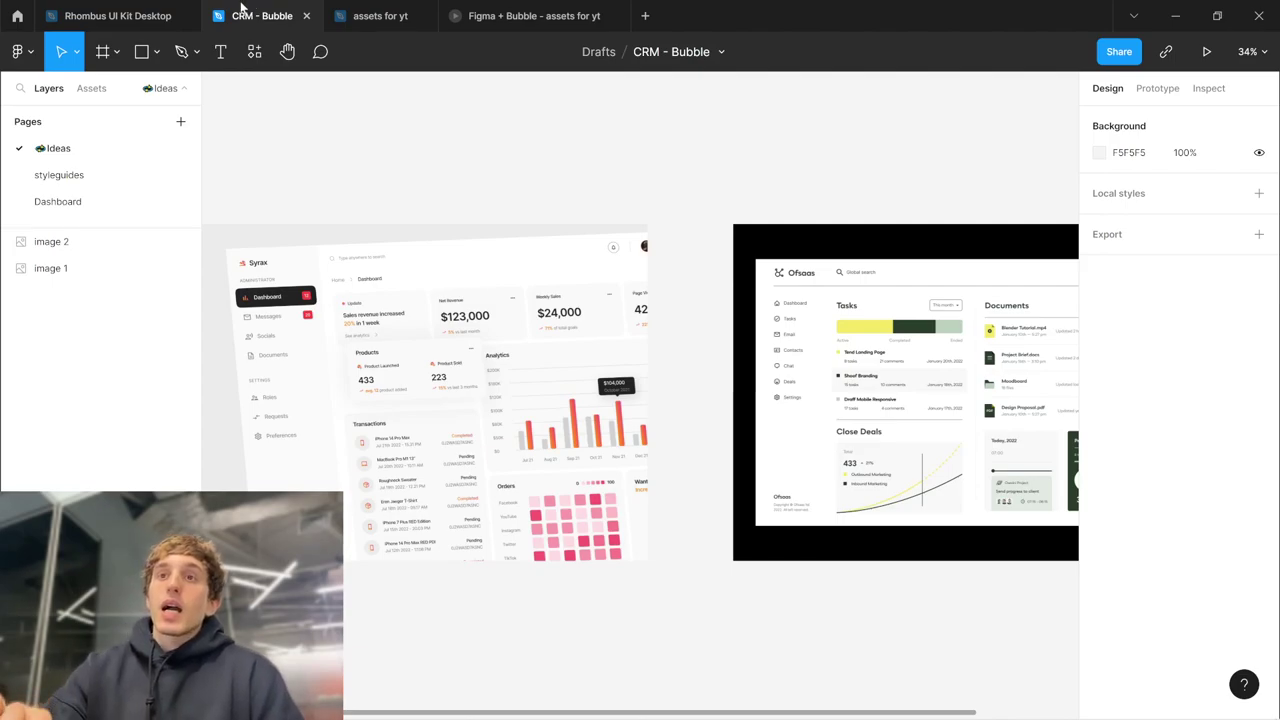
pyautogui.click(68, 201)
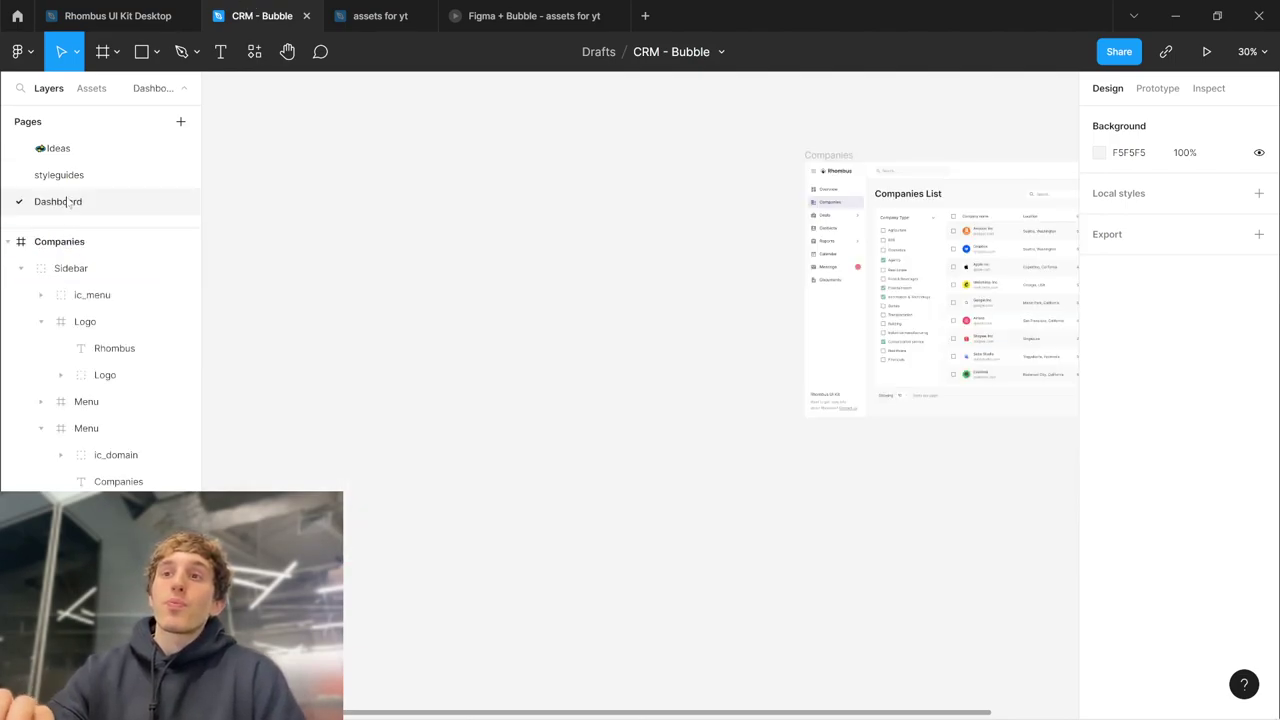
pyautogui.click(60, 175)
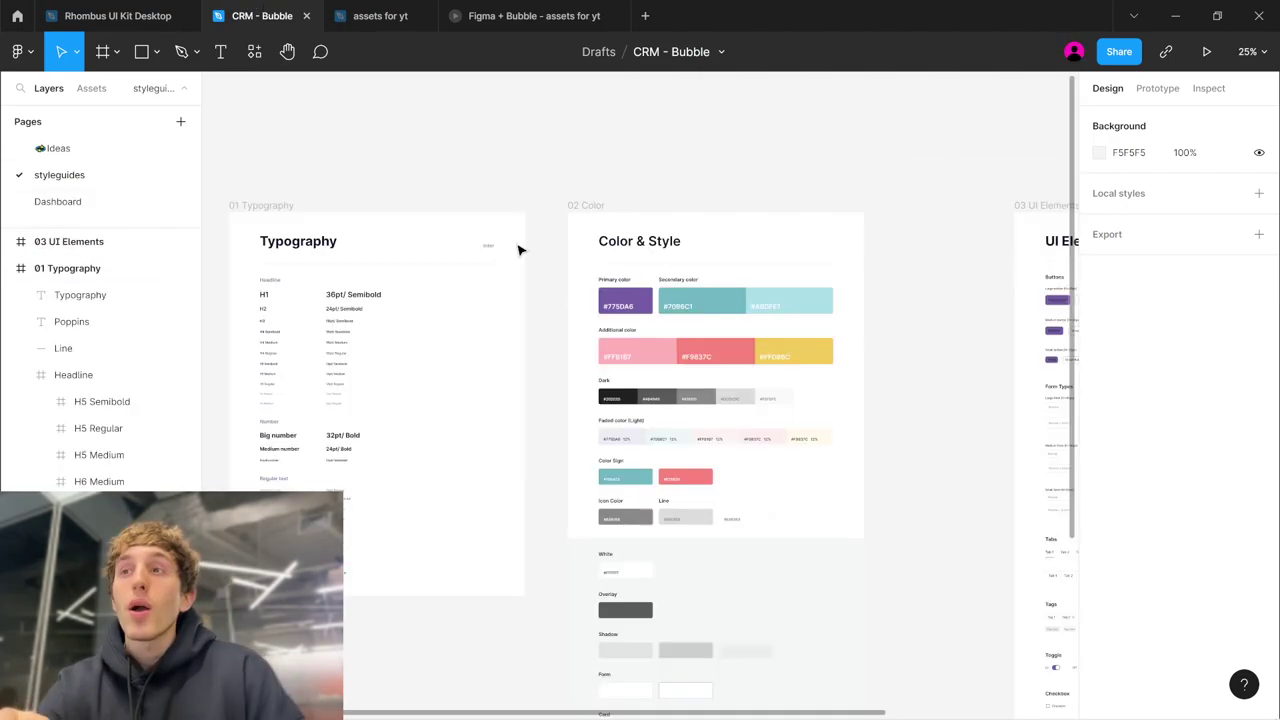
pyautogui.click(86, 148)
pyautogui.click(74, 203)
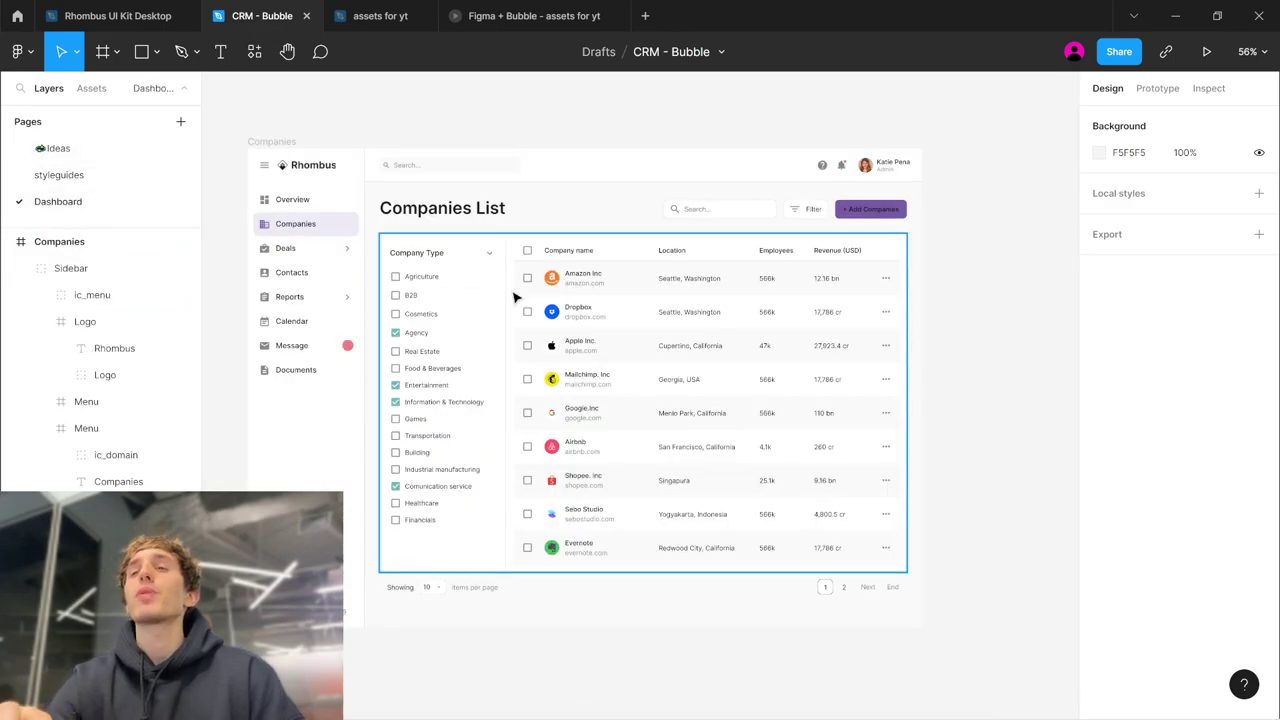
pyautogui.scroll(-2, 517, 294)
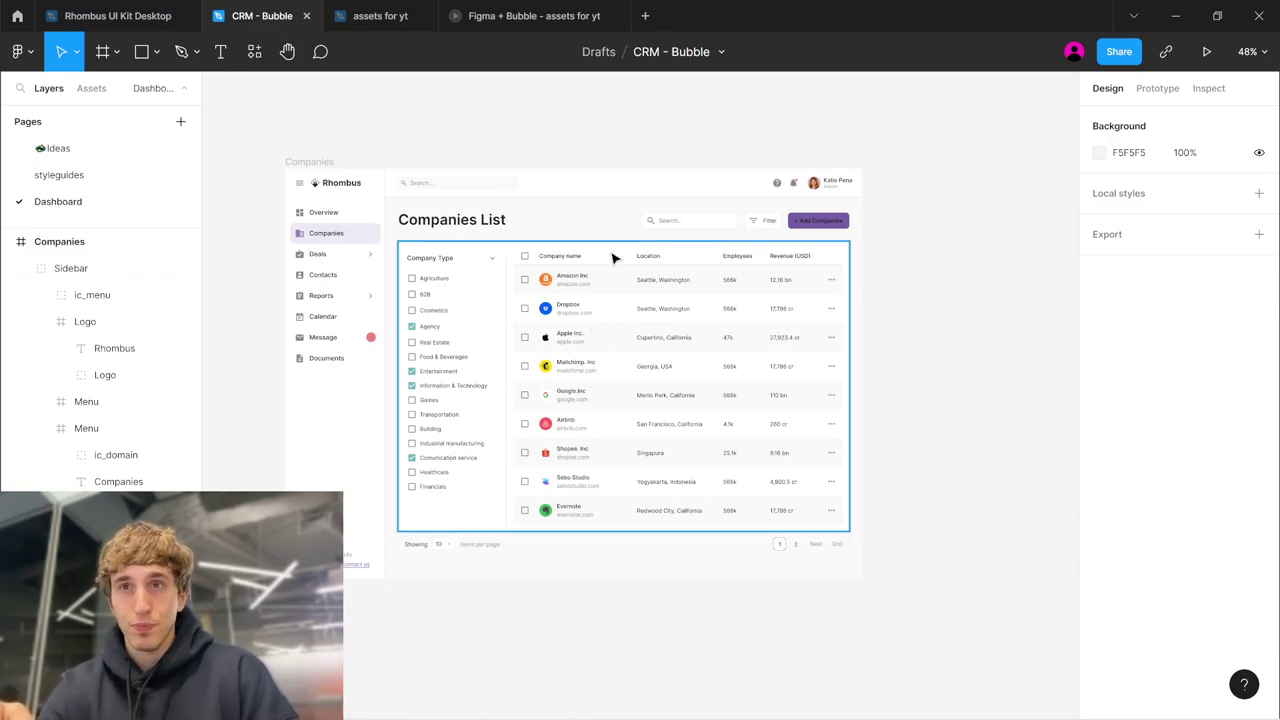
# - Open the styleguides page and survey its Typography, Color and UI Elements frames
pyautogui.click(80, 175)
pyautogui.hscroll(3, 517, 303)
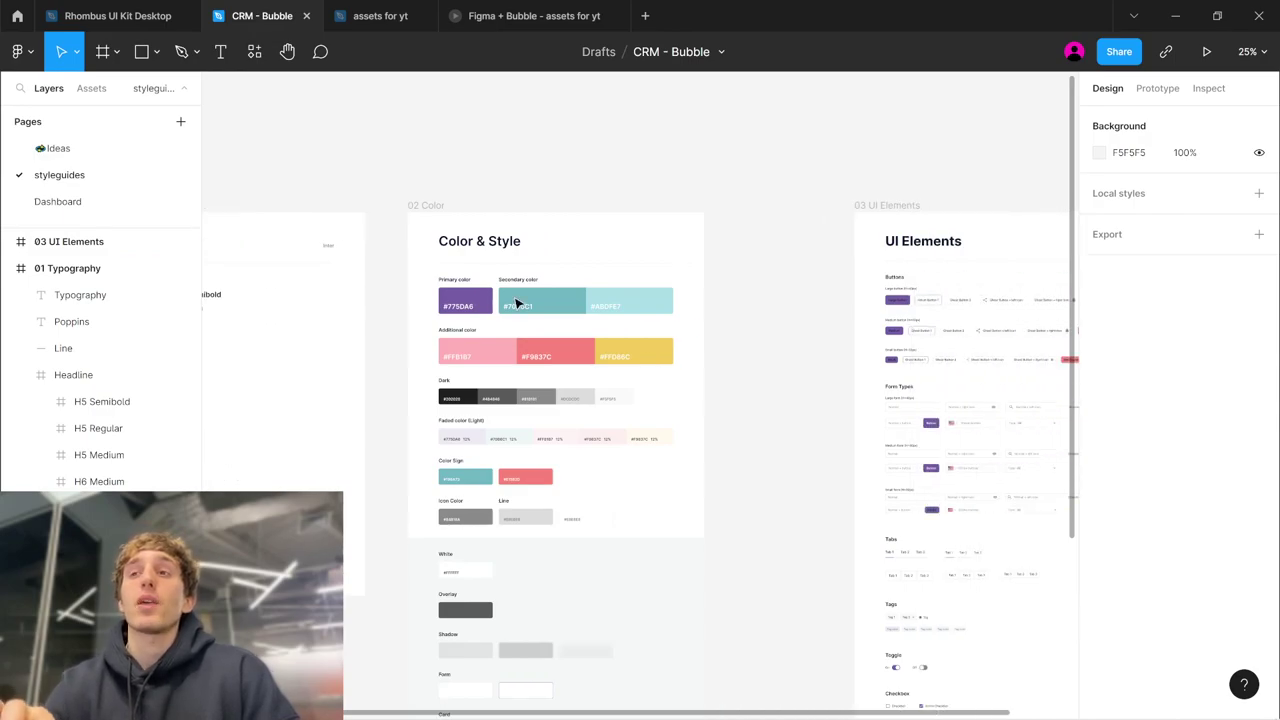
pyautogui.hscroll(4, 517, 303)
pyautogui.hscroll(-8, 451, 240)
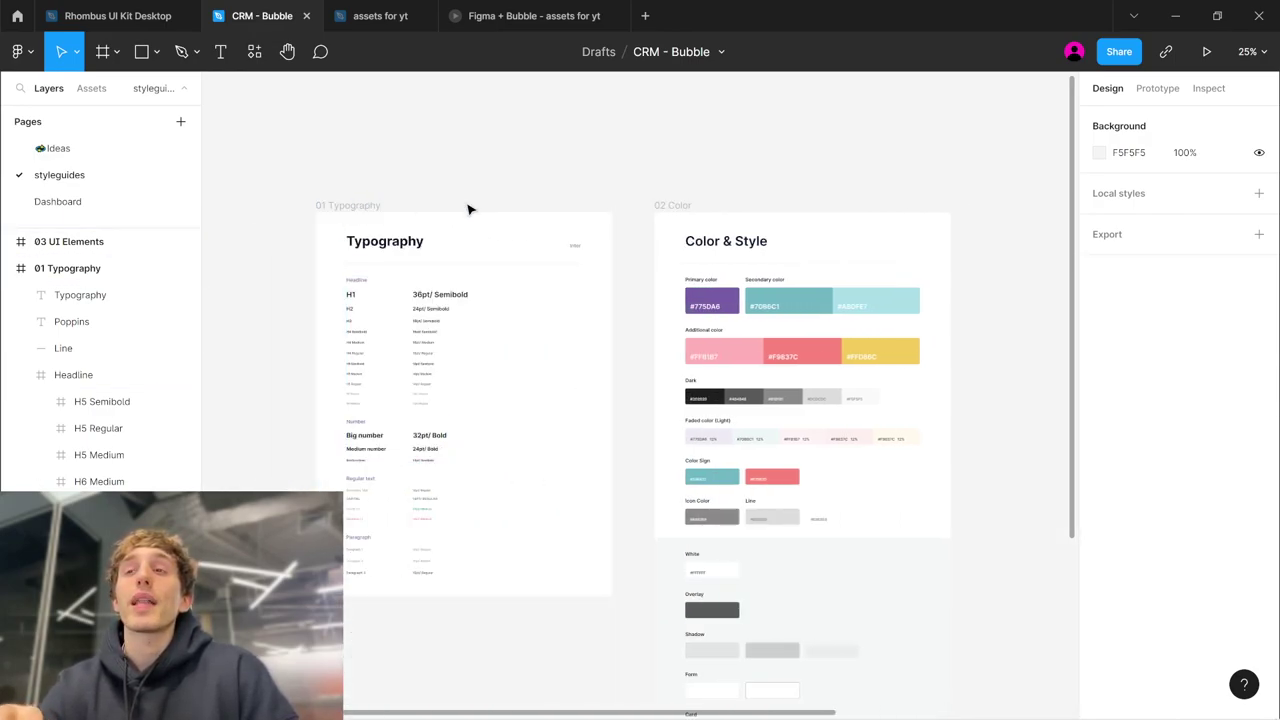
pyautogui.hscroll(3, 832, 220)
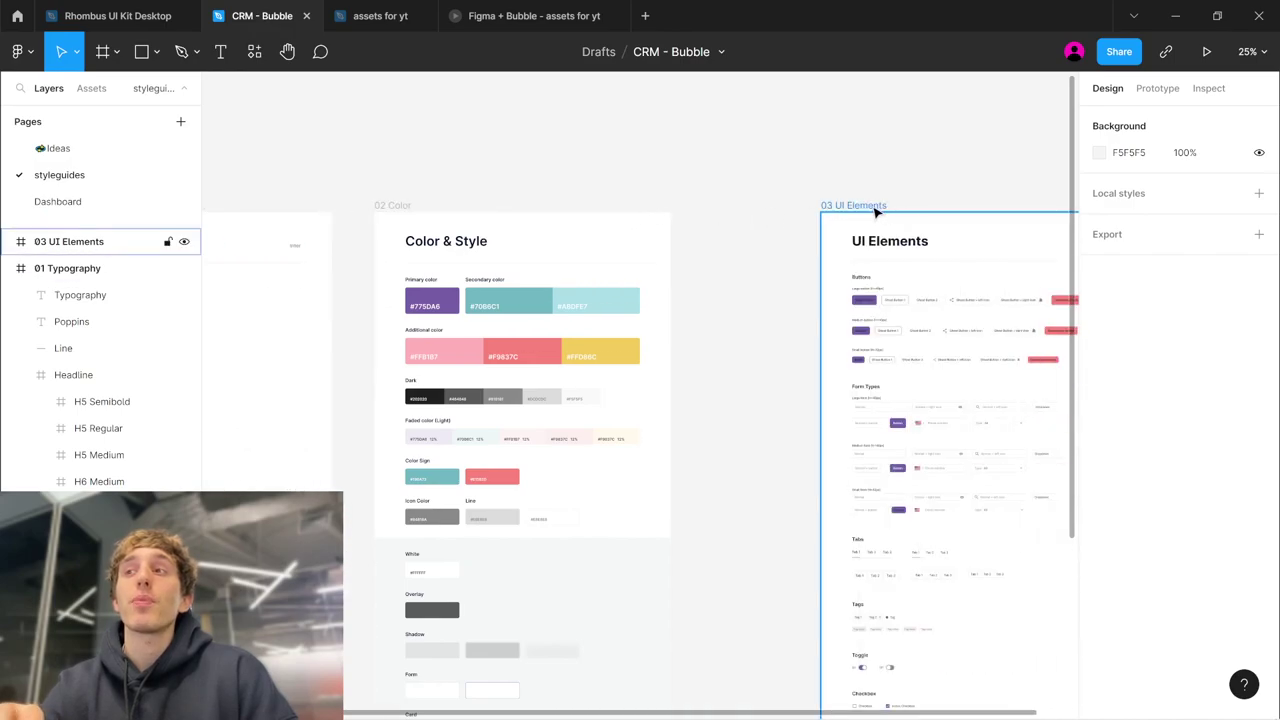
pyautogui.hscroll(2, 877, 211)
pyautogui.hscroll(-5, 877, 211)
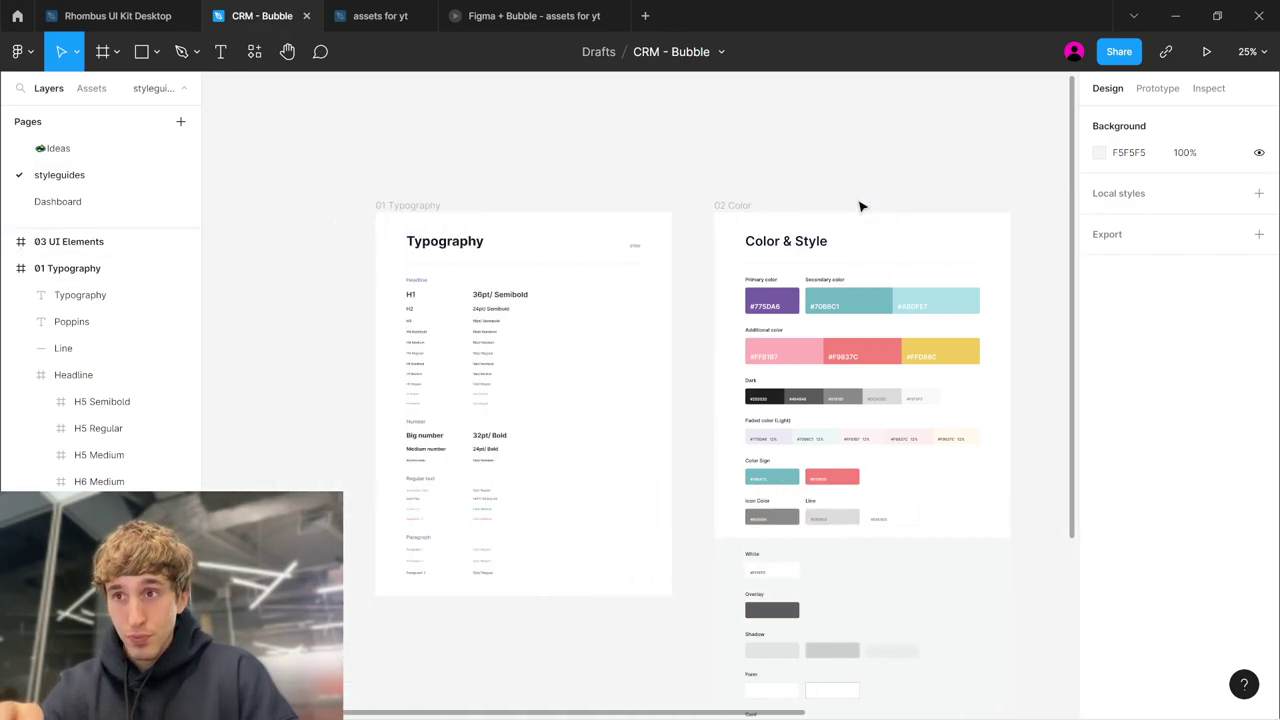
# - Inspect the Headline text styles in the Typography frame, including the font settings of the H1 sample and the H5 Medium row
pyautogui.scroll(1, 543, 260)
pyautogui.scroll(1, 310, 458)
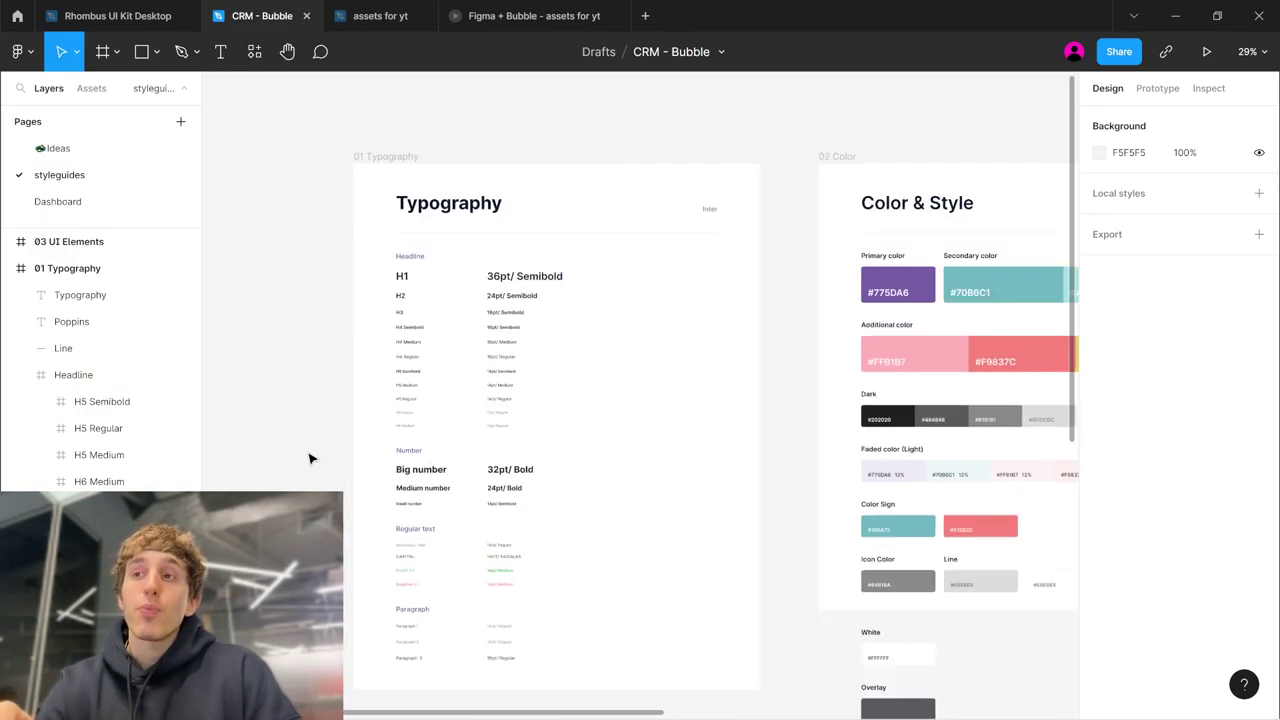
pyautogui.scroll(3, 310, 458)
pyautogui.click(489, 221)
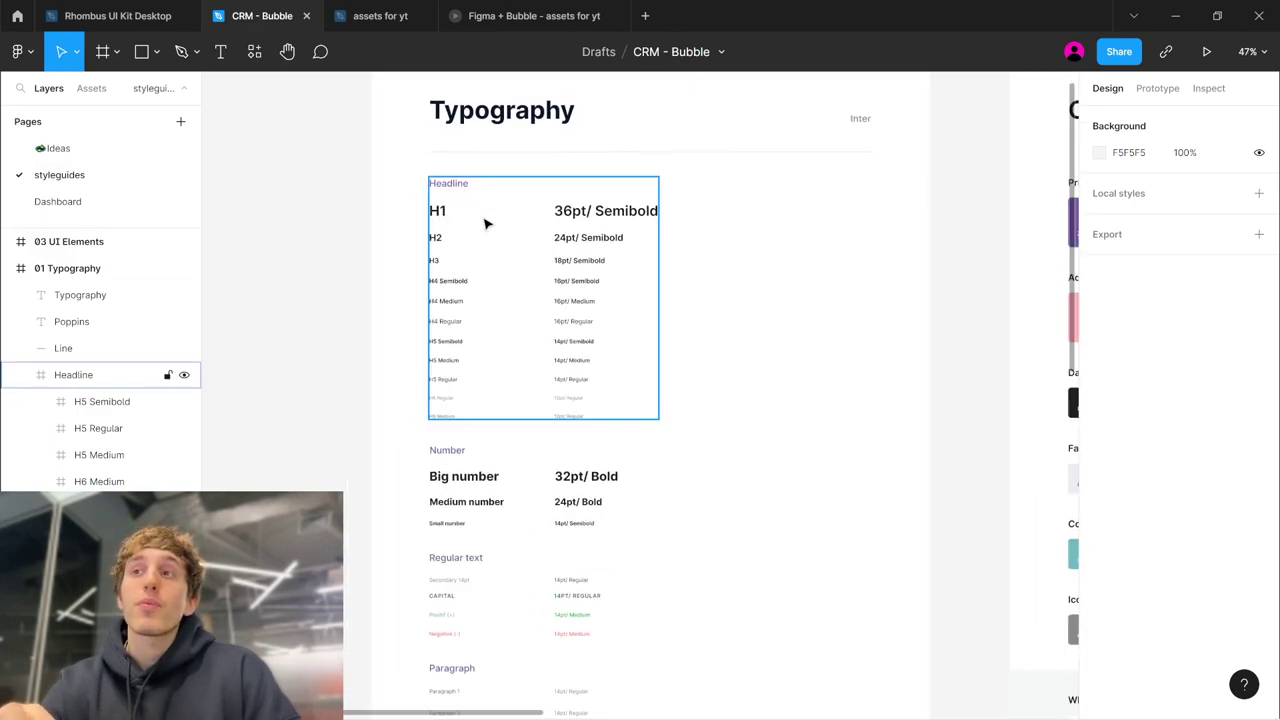
pyautogui.click(588, 214)
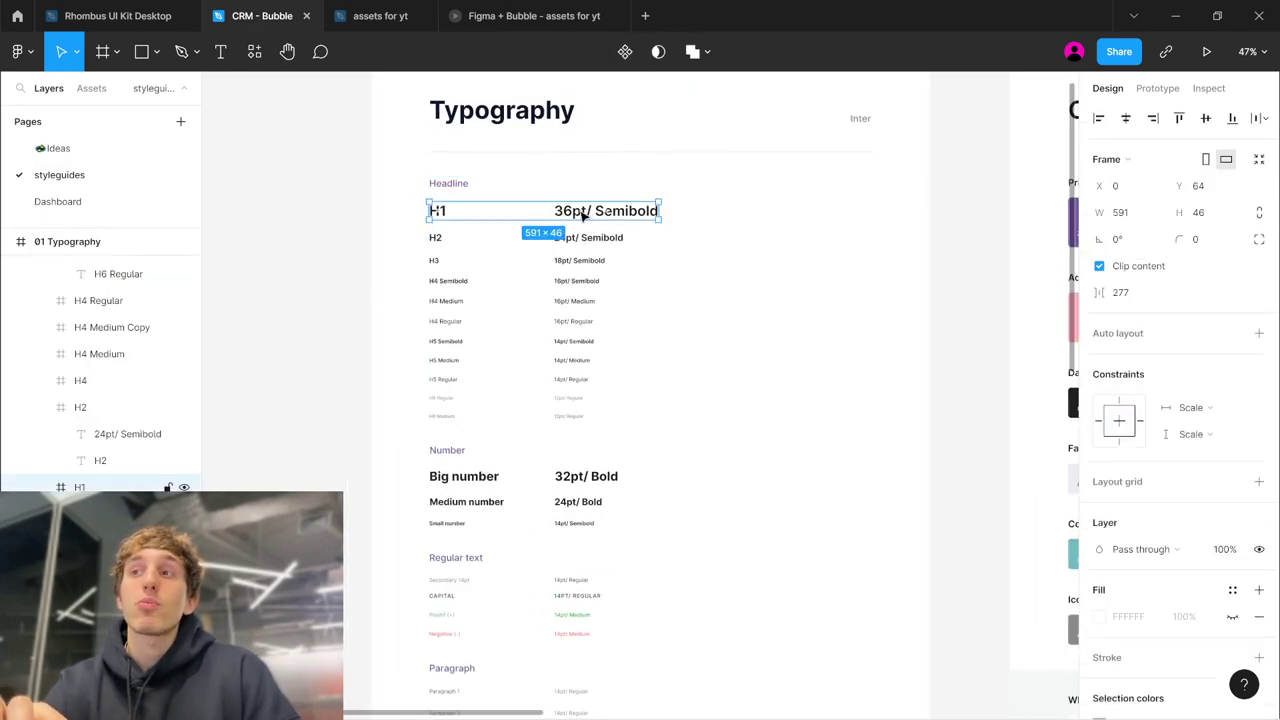
pyautogui.click(583, 214)
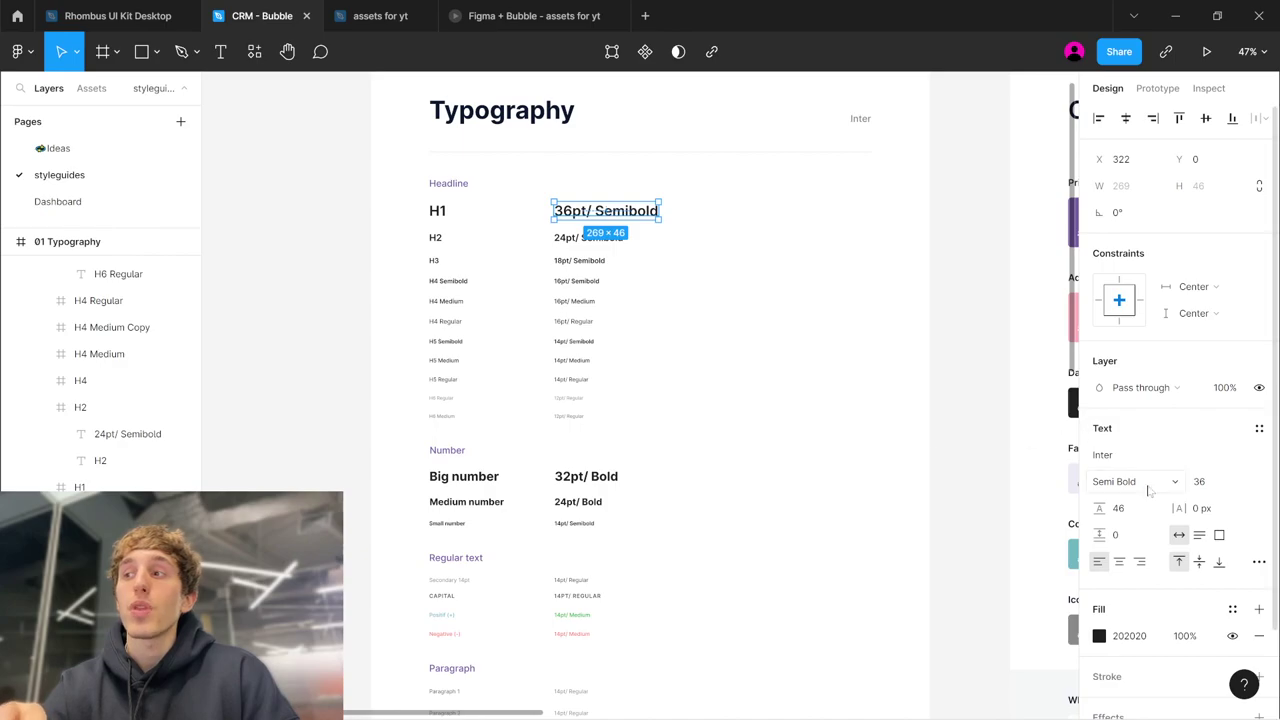
pyautogui.click(662, 318)
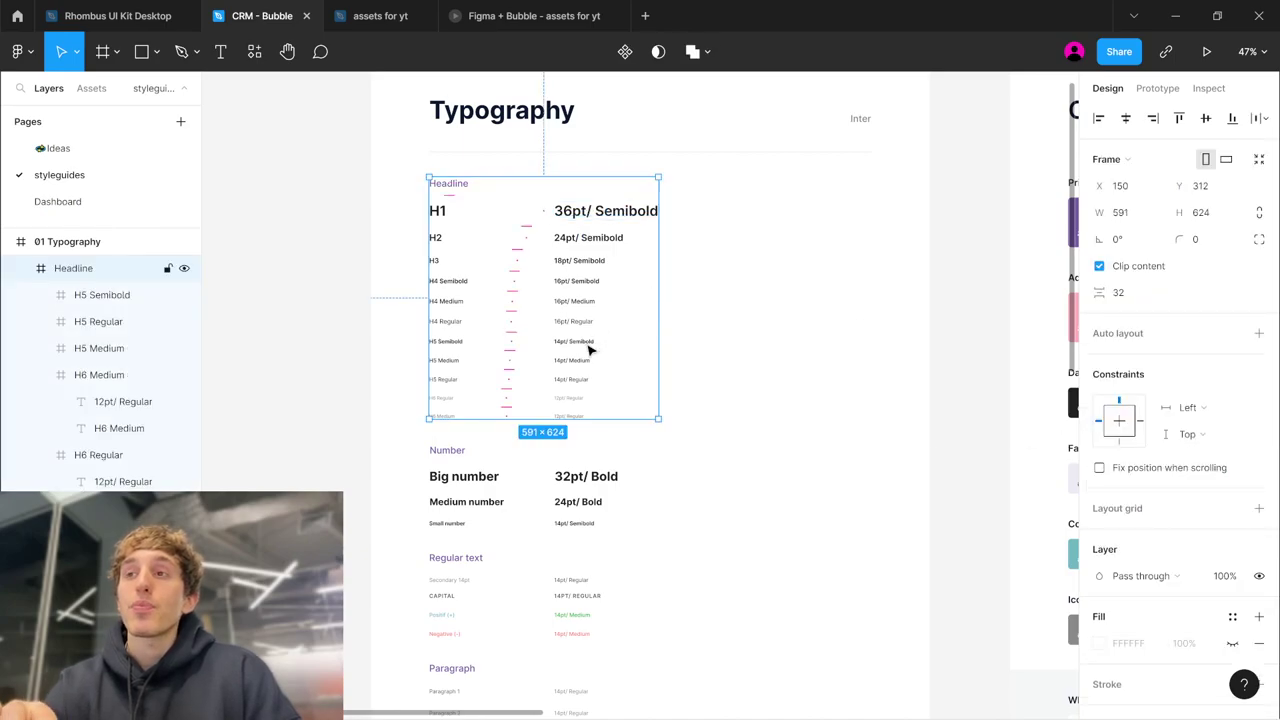
pyautogui.click(561, 362)
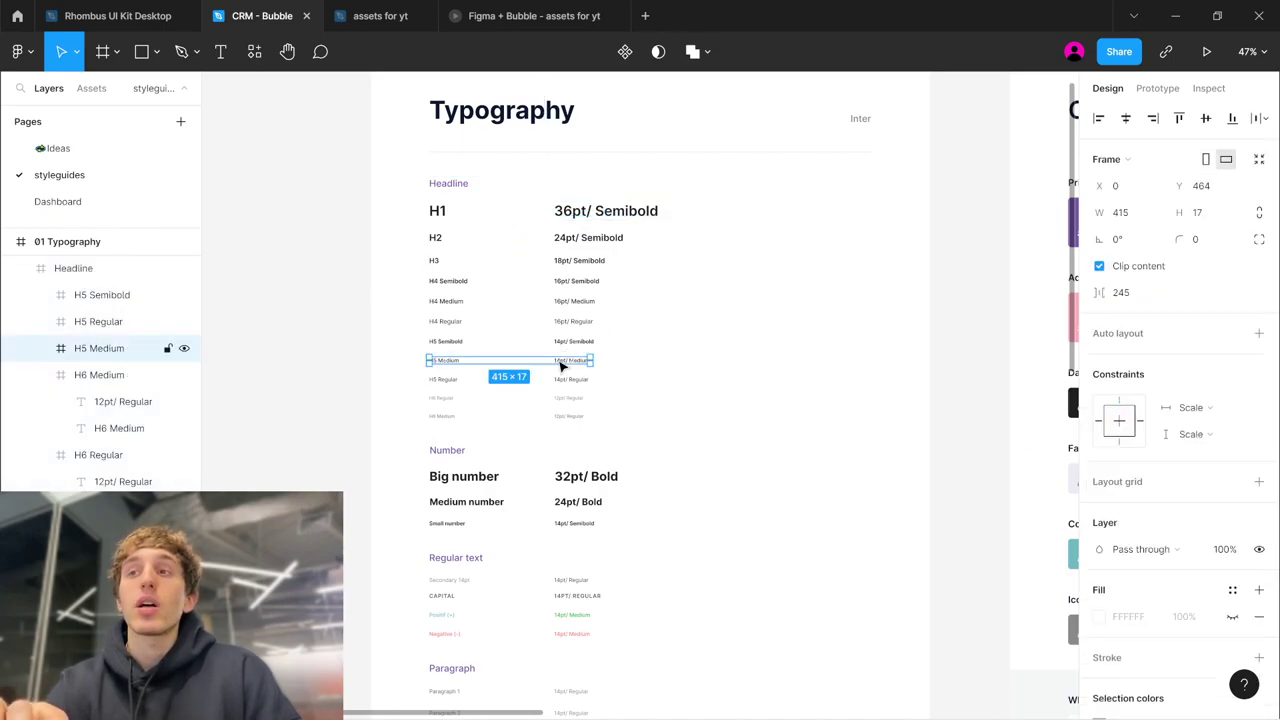
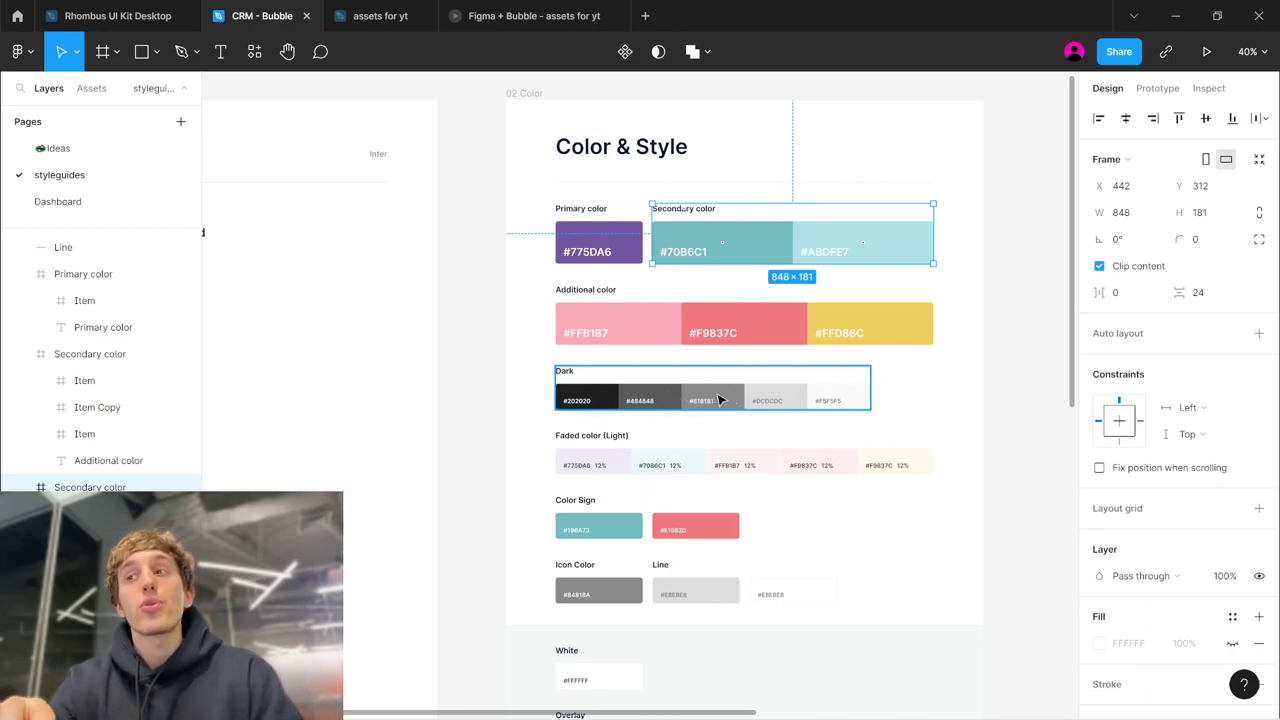
# - Examine the swatches in the Color & Style frame, selecting the two line color items to inspect them
pyautogui.scroll(-1, 610, 420)
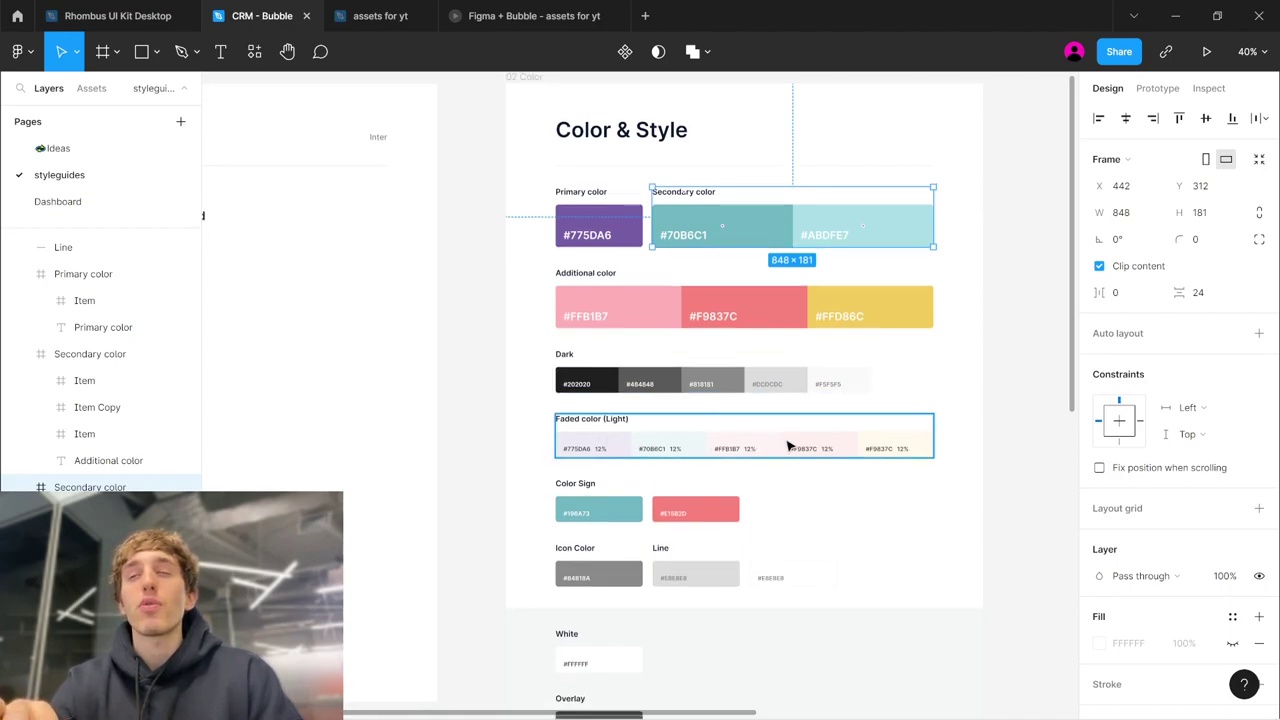
pyautogui.scroll(-4, 805, 445)
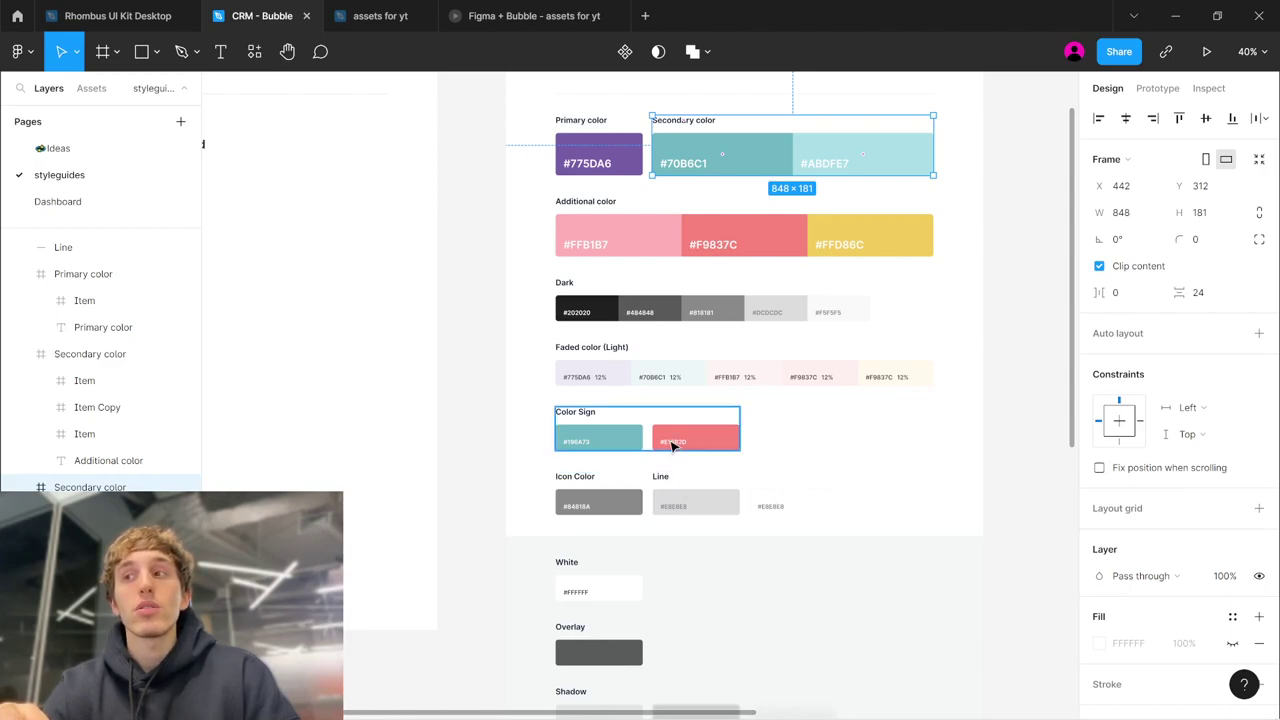
pyautogui.click(740, 493)
pyautogui.doubleClick(800, 503)
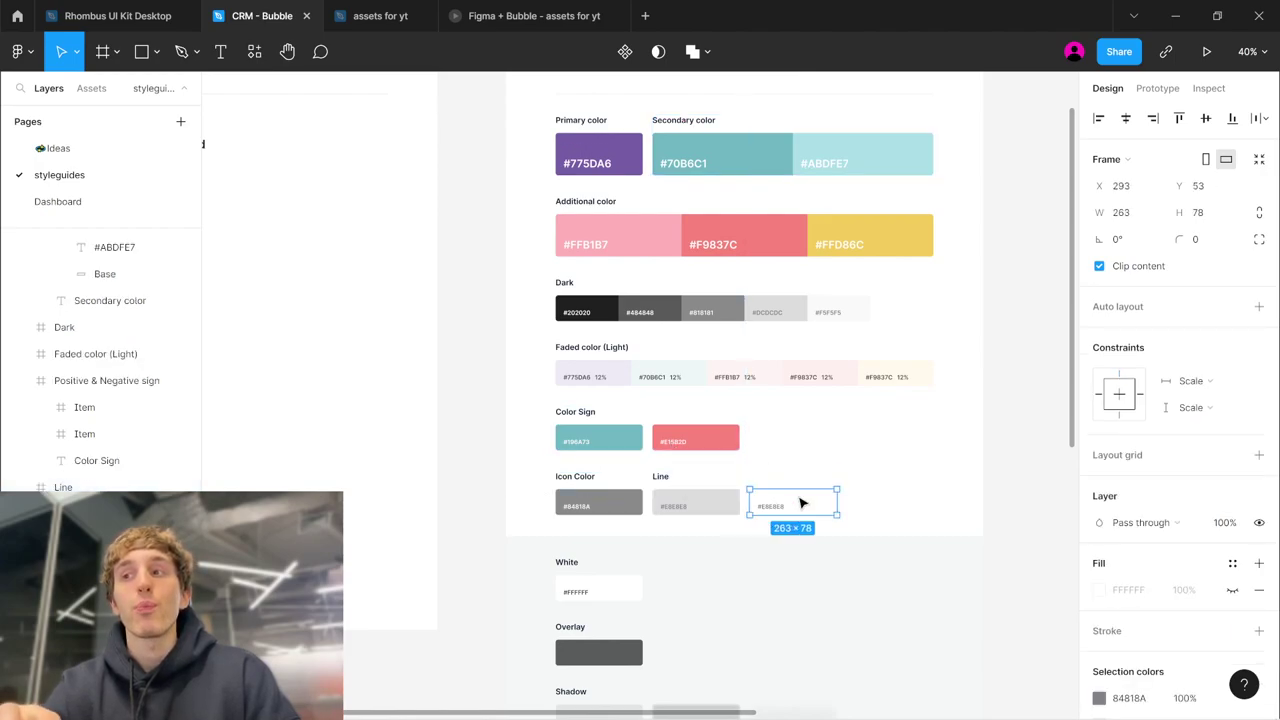
pyautogui.click(716, 503)
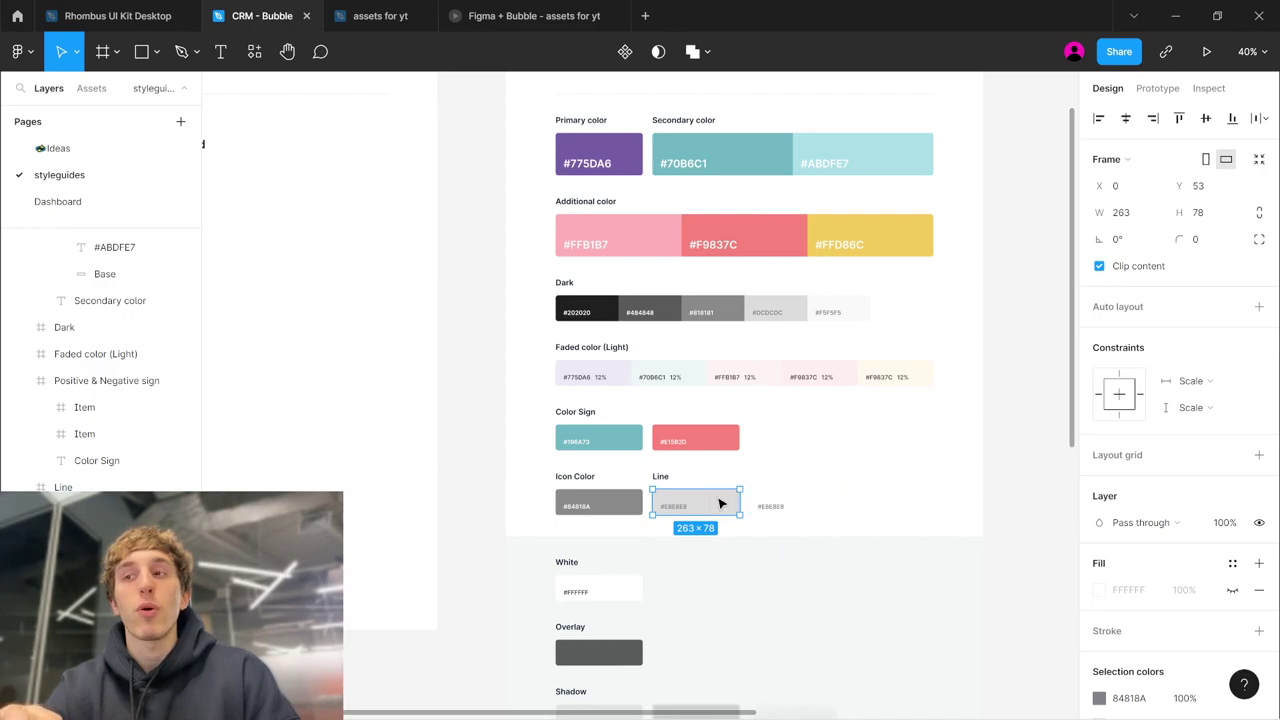
pyautogui.click(792, 496)
# - Examine the buttons, form types, tabs and tags in the UI Elements frame
pyautogui.hscroll(3, 800, 530)
pyautogui.keyDown('ctrl'); pyautogui.scroll(-2, 800, 530); pyautogui.keyUp('ctrl')
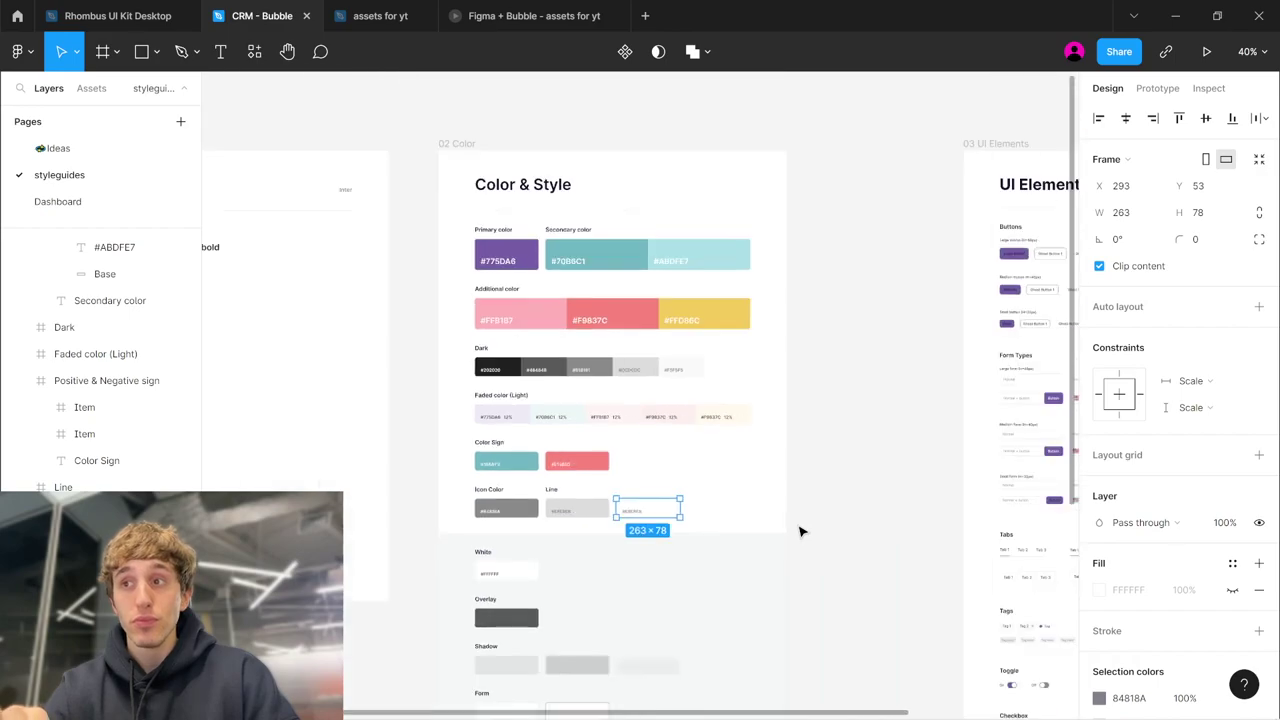
pyautogui.hscroll(3, 800, 530)
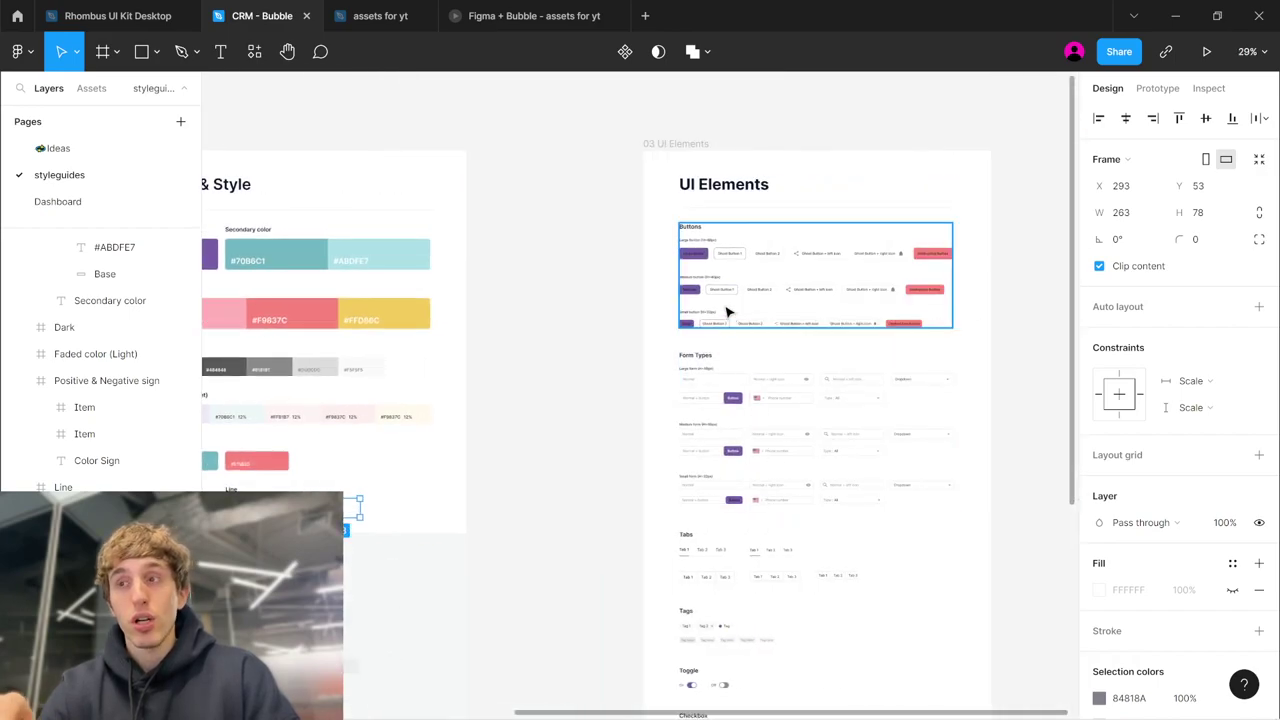
pyautogui.scroll(5, 727, 313)
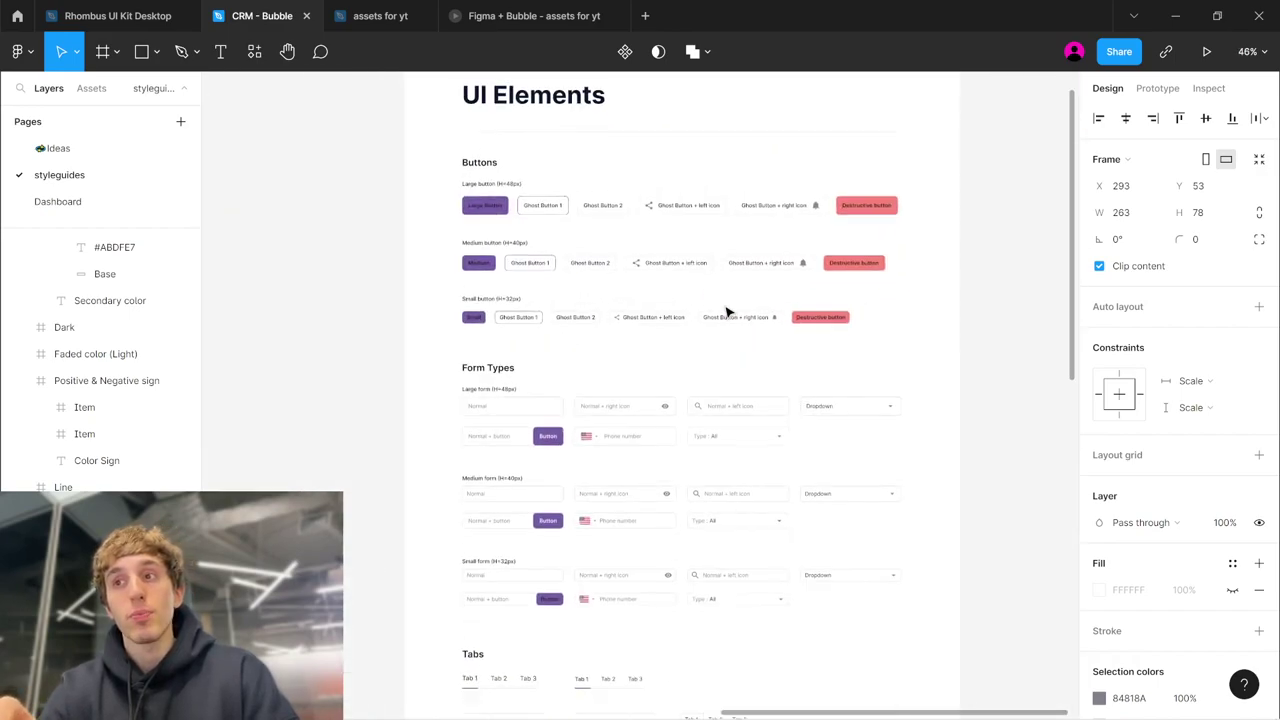
pyautogui.scroll(-3, 727, 313)
pyautogui.scroll(2, 727, 313)
pyautogui.scroll(-2, 727, 313)
pyautogui.hscroll(-3, 727, 313)
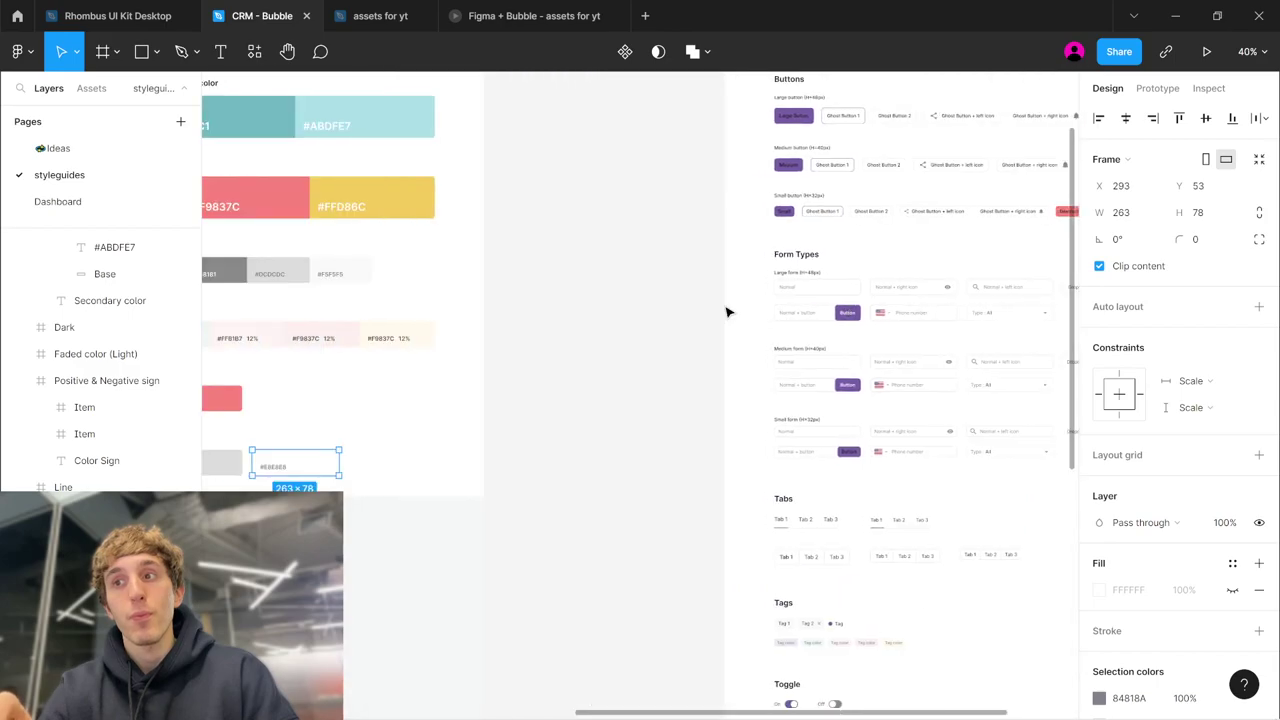
pyautogui.scroll(-3, 727, 313)
pyautogui.scroll(1, 727, 313)
# - Review the style guide frames once more, from Typography through Color & Style to UI Elements
pyautogui.hscroll(-3, 727, 313)
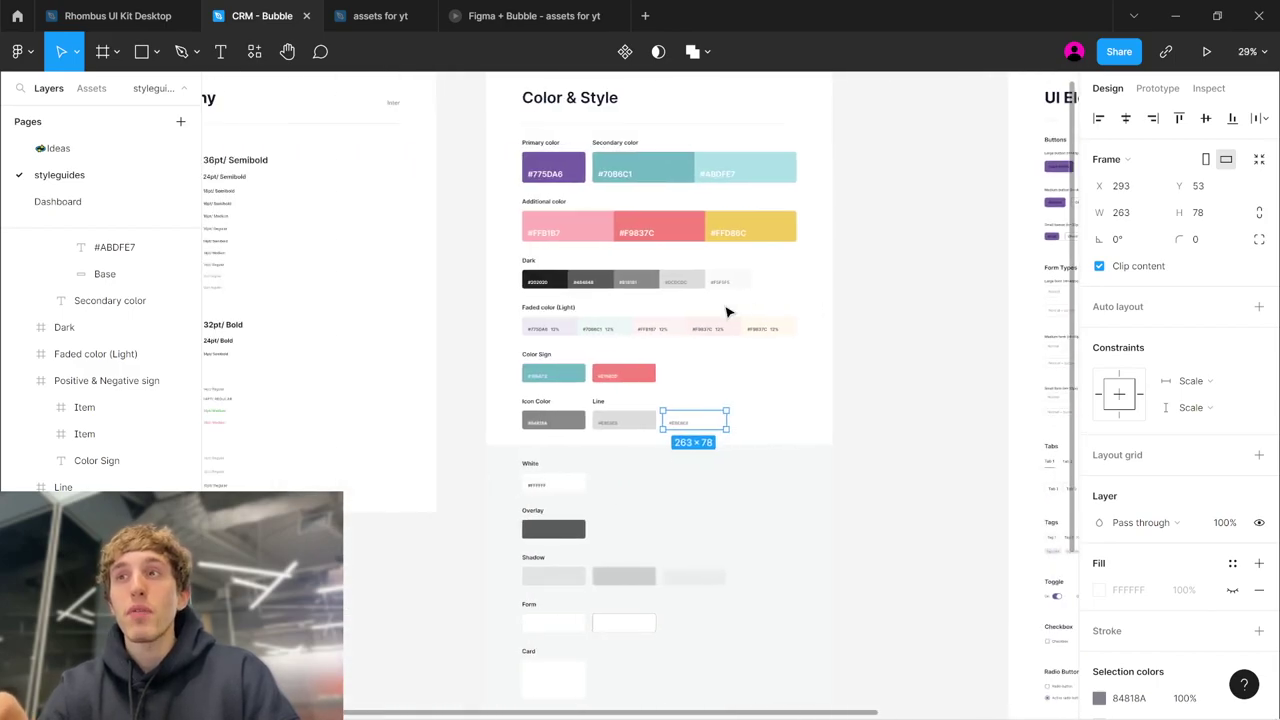
pyautogui.hscroll(-5, 727, 313)
pyautogui.scroll(3, 727, 313)
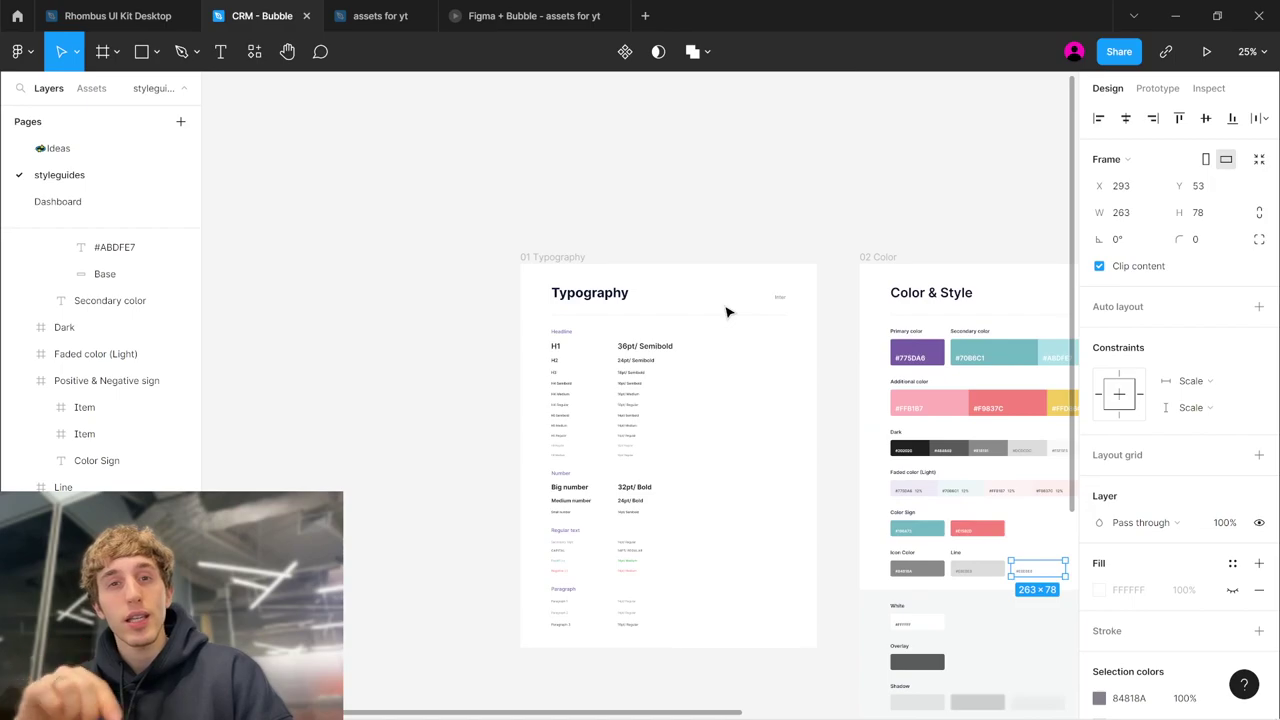
pyautogui.hscroll(5, 727, 313)
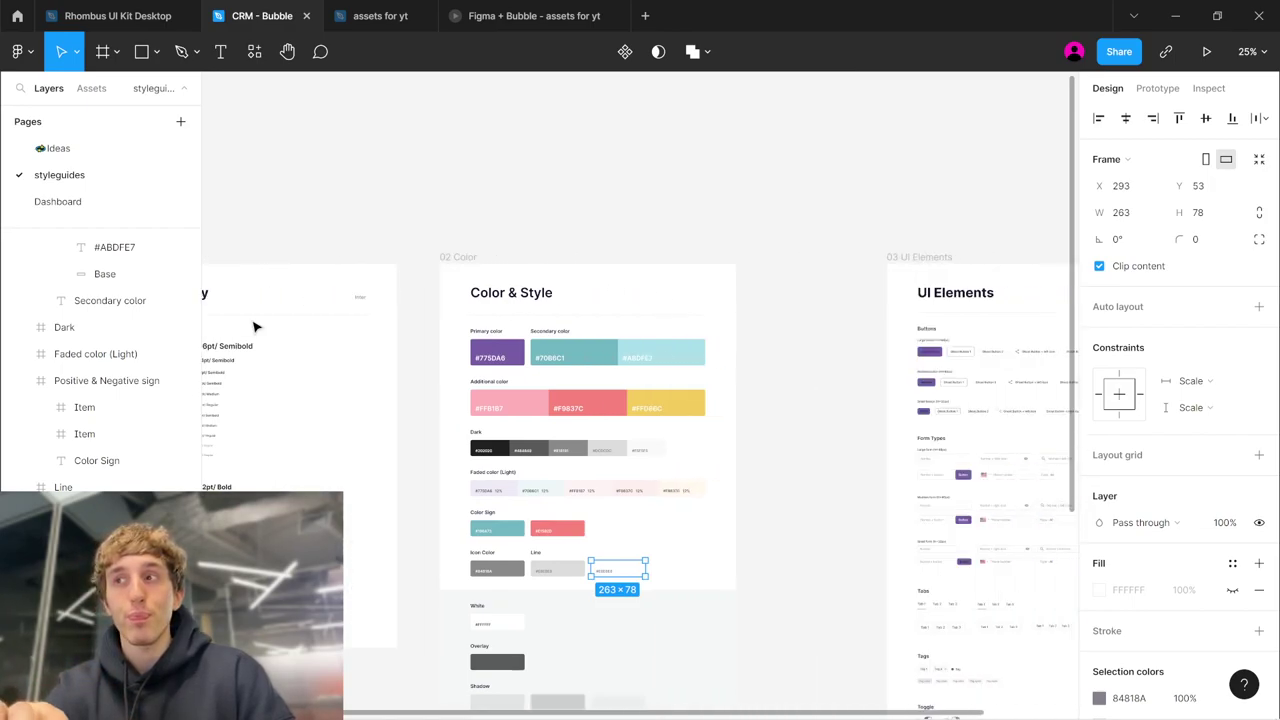
pyautogui.hscroll(-4, 490, 342)
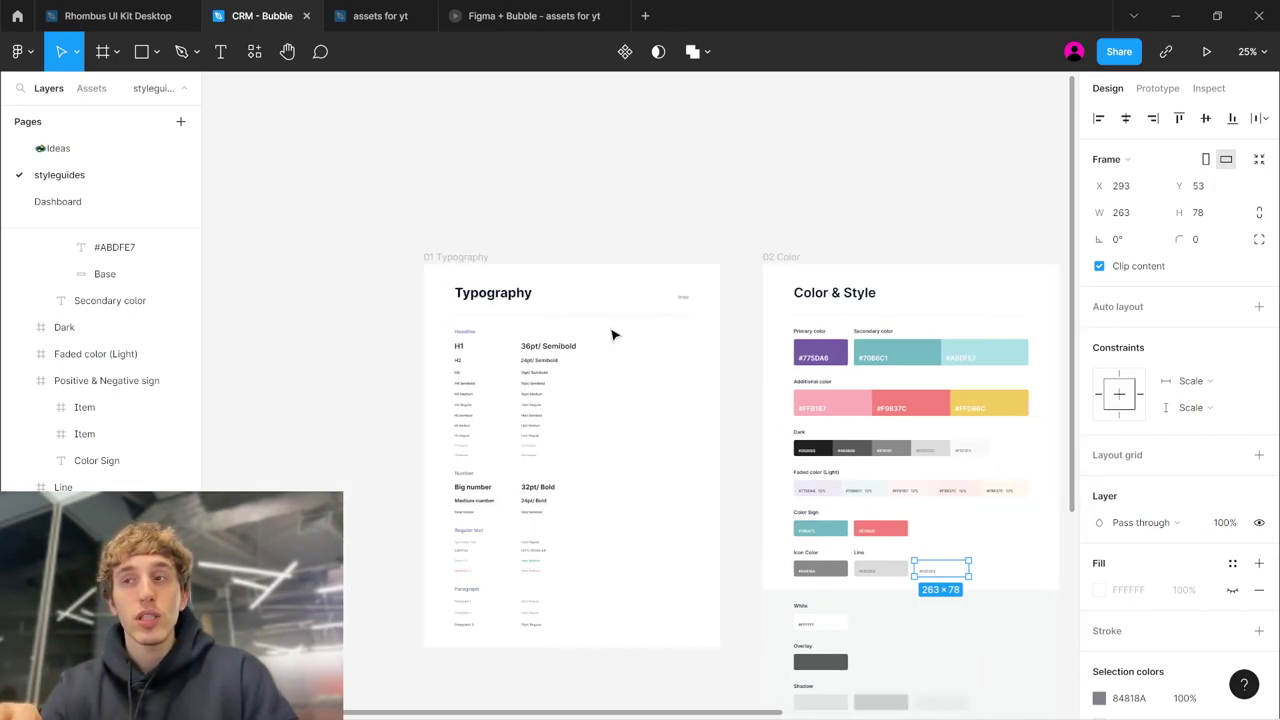
pyautogui.hscroll(3, 613, 334)
pyautogui.hscroll(3, 613, 334)
pyautogui.scroll(-2, 613, 334)
pyautogui.hscroll(1, 613, 334)
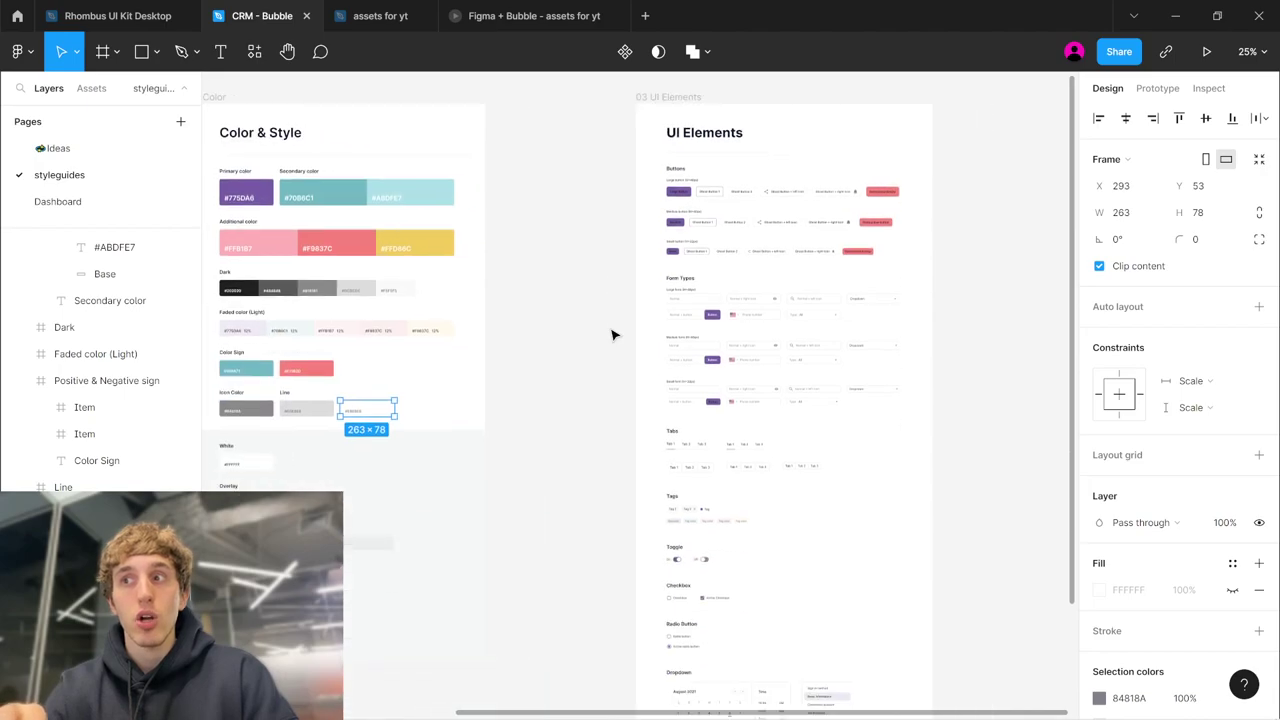
# - Select the Form Types group in the UI Elements frame and view it beside the Color & Style frame
pyautogui.scroll(-1, 613, 334)
pyautogui.click(736, 361)
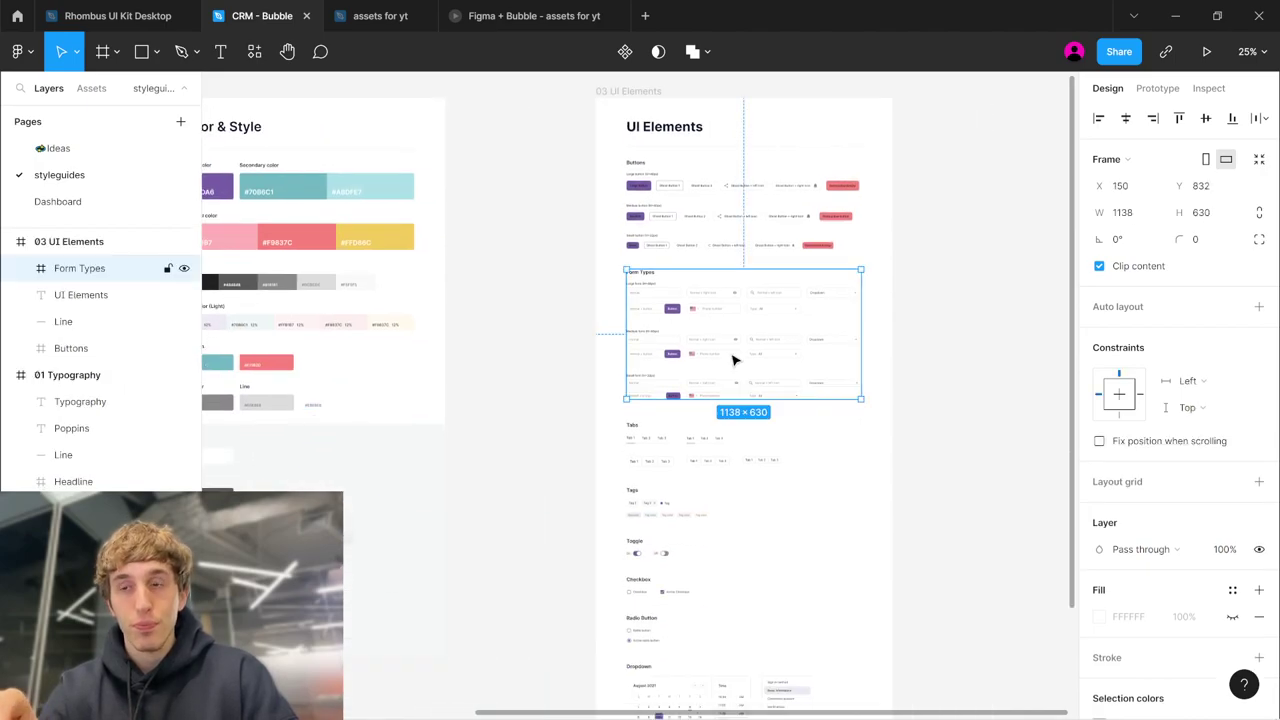
pyautogui.scroll(1, 737, 357)
pyautogui.hscroll(-5, 737, 357)
pyautogui.scroll(2, 737, 363)
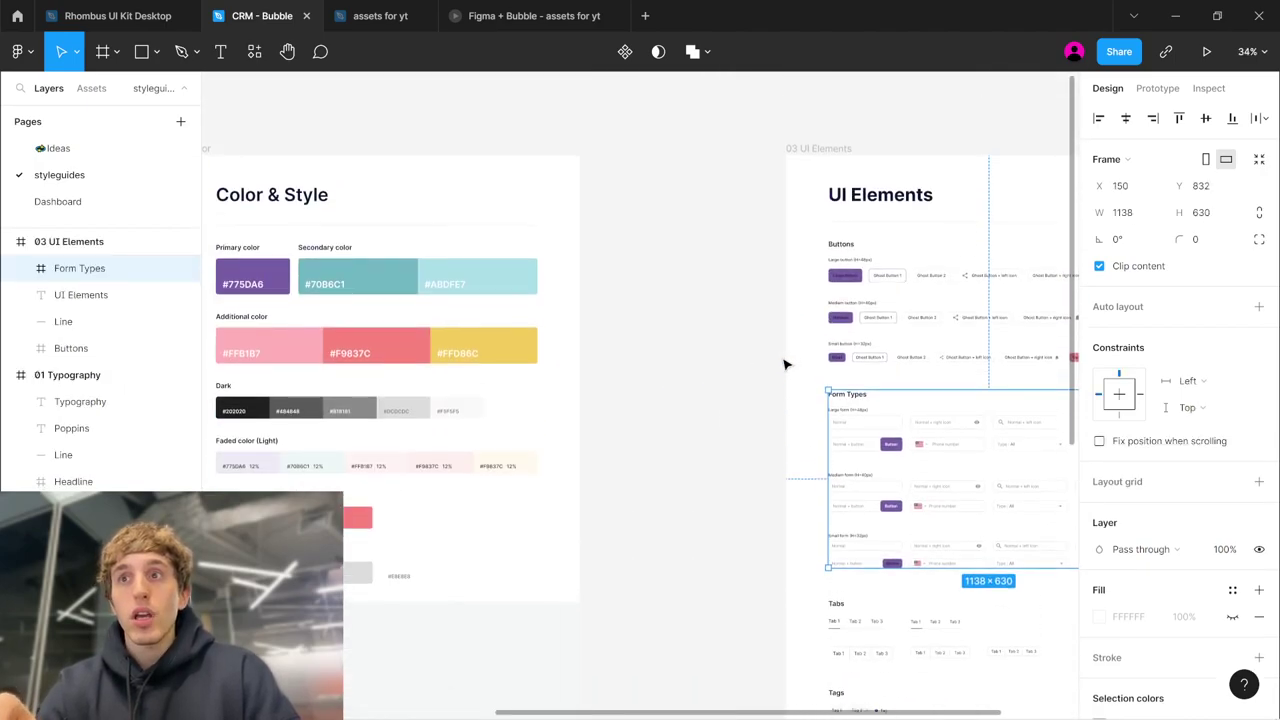
# - Examine the headline sizes and weights in the Typography frame
pyautogui.hscroll(-3, 760, 364)
pyautogui.scroll(-1, 785, 364)
pyautogui.hscroll(-3, 786, 363)
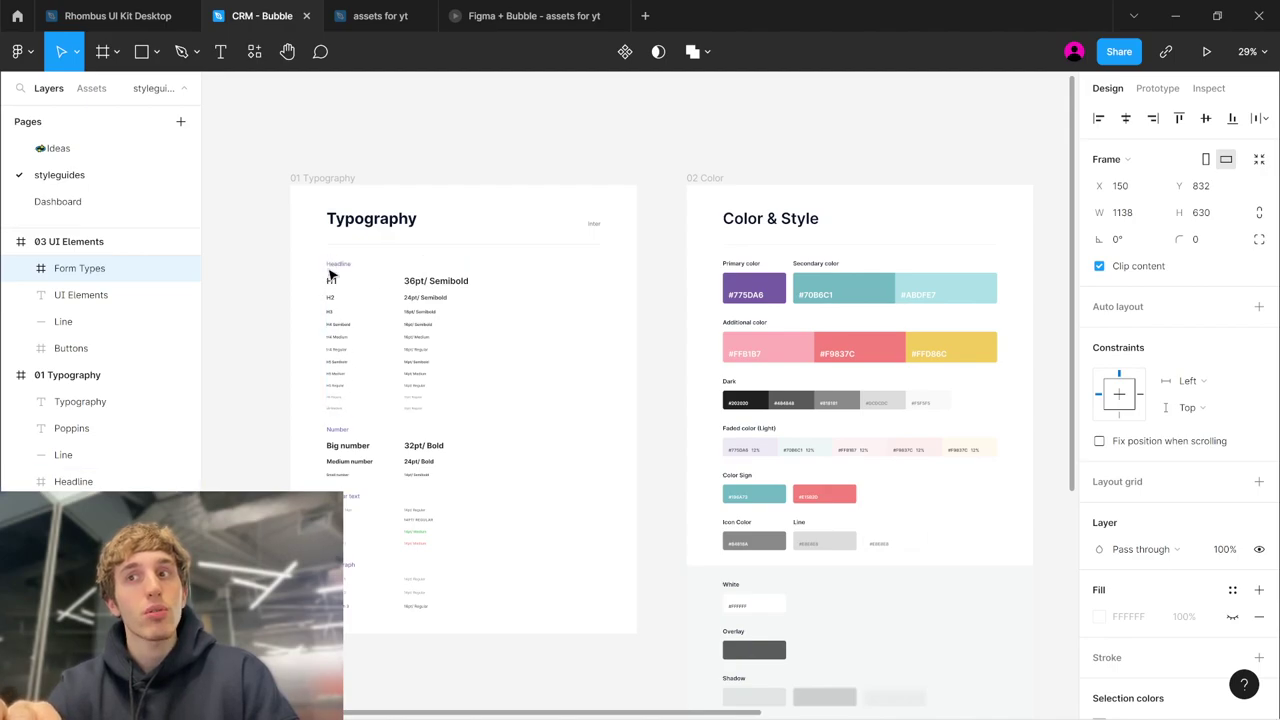
pyautogui.keyDown('ctrl'); pyautogui.scroll(5, 340, 290); pyautogui.keyUp('ctrl')
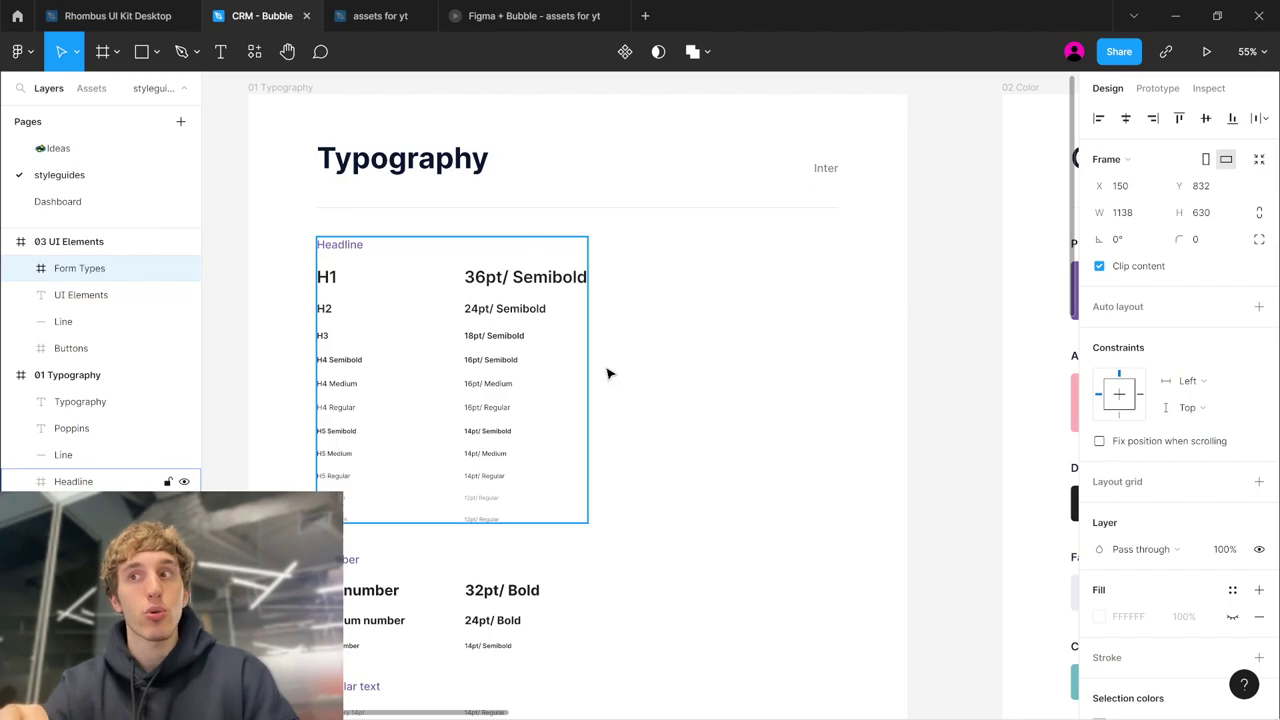
# - Examine the primary, secondary, additional, dark, faded, sign, icon and line color swatches in the Color & Style frame
pyautogui.scroll(-3, 608, 371)
pyautogui.hscroll(3, 607, 374)
pyautogui.hscroll(5, 607, 374)
pyautogui.scroll(3, 608, 371)
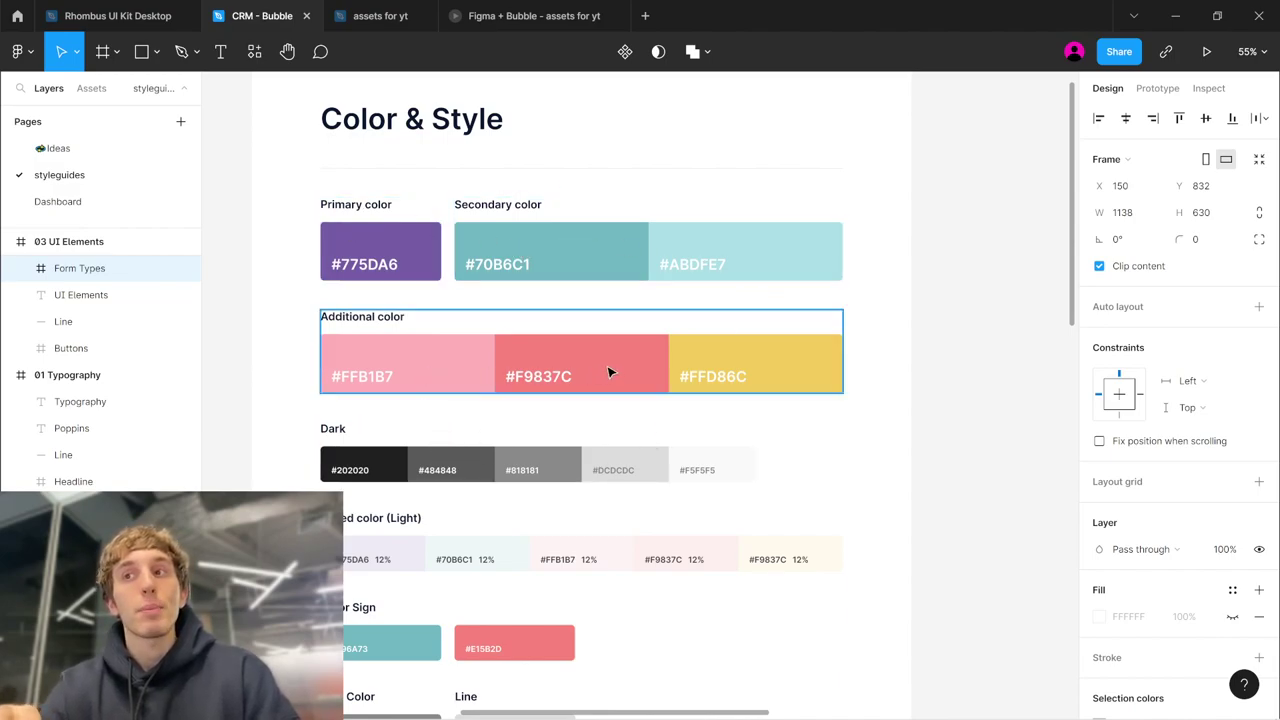
pyautogui.scroll(-2, 447, 357)
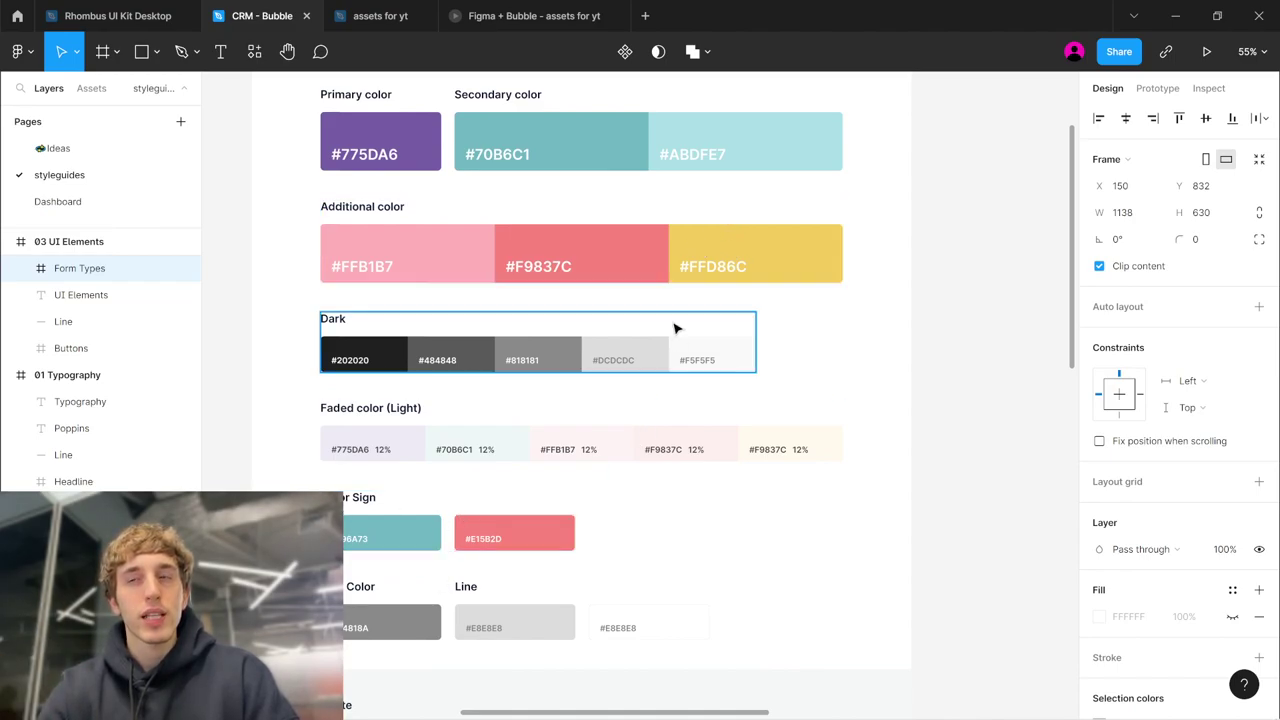
pyautogui.scroll(-1, 674, 329)
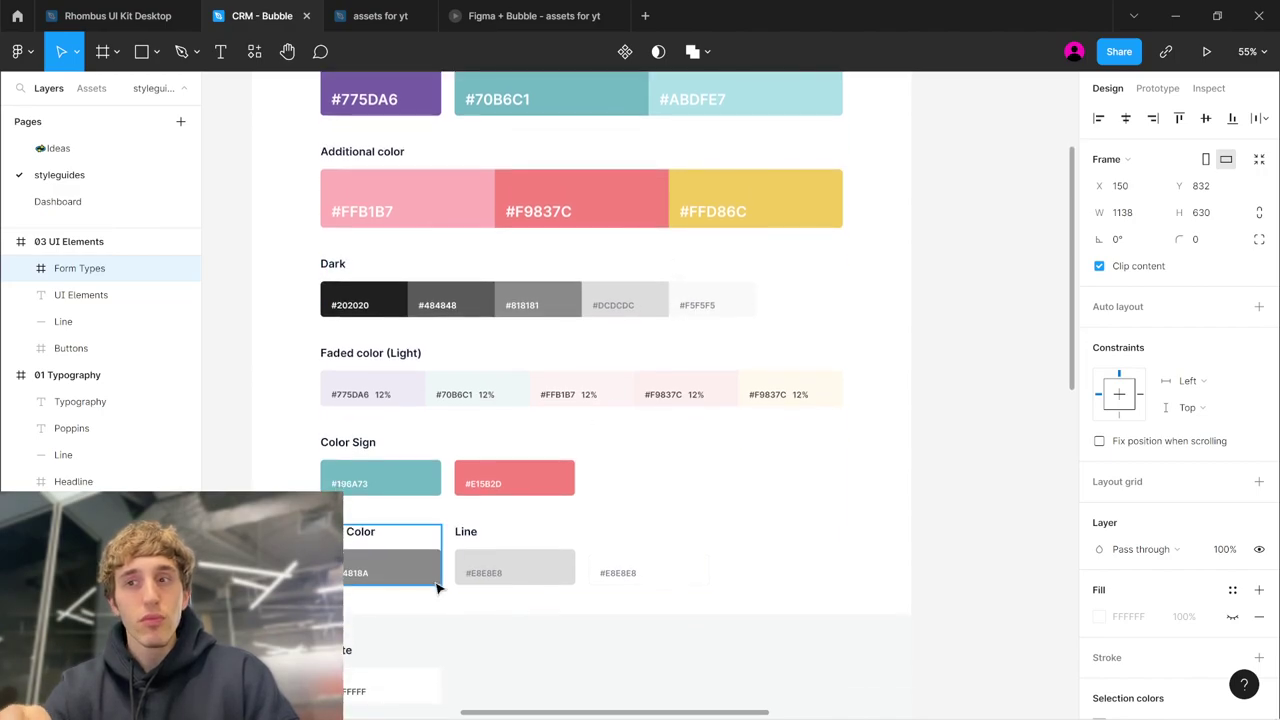
pyautogui.scroll(-2, 443, 575)
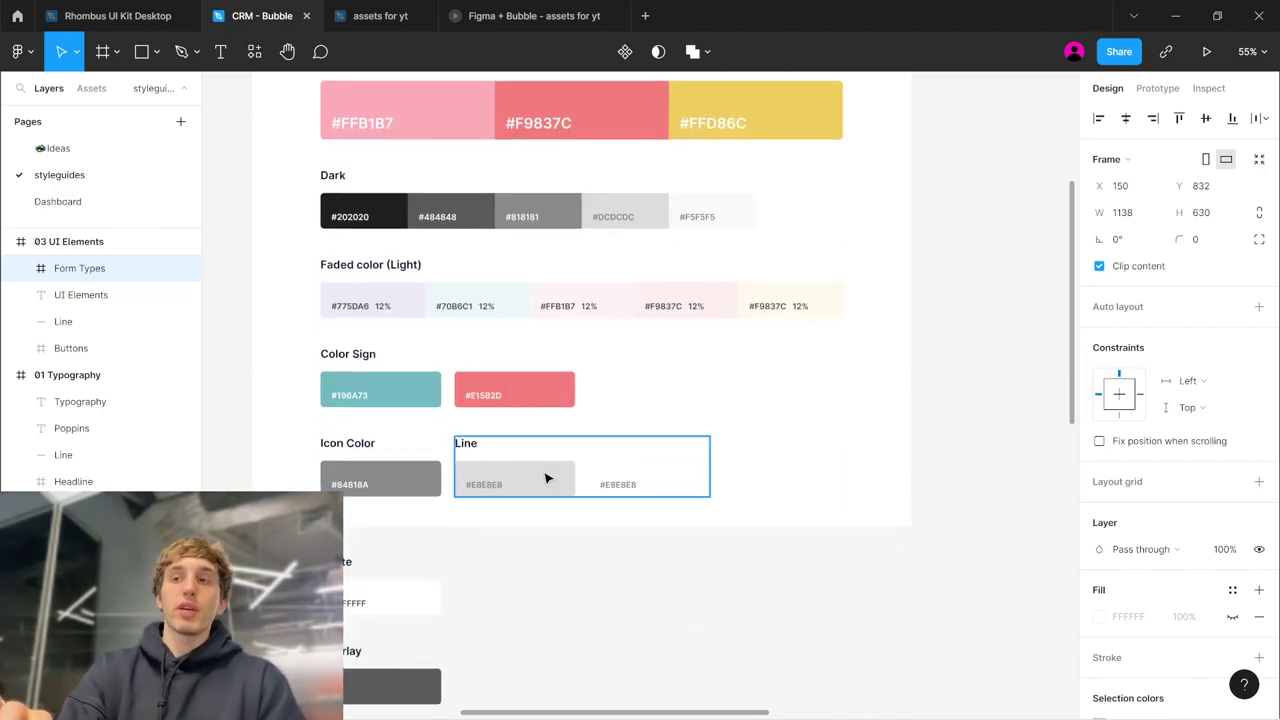
pyautogui.scroll(6, 546, 478)
pyautogui.hscroll(5, 546, 478)
pyautogui.hscroll(-4, 408, 310)
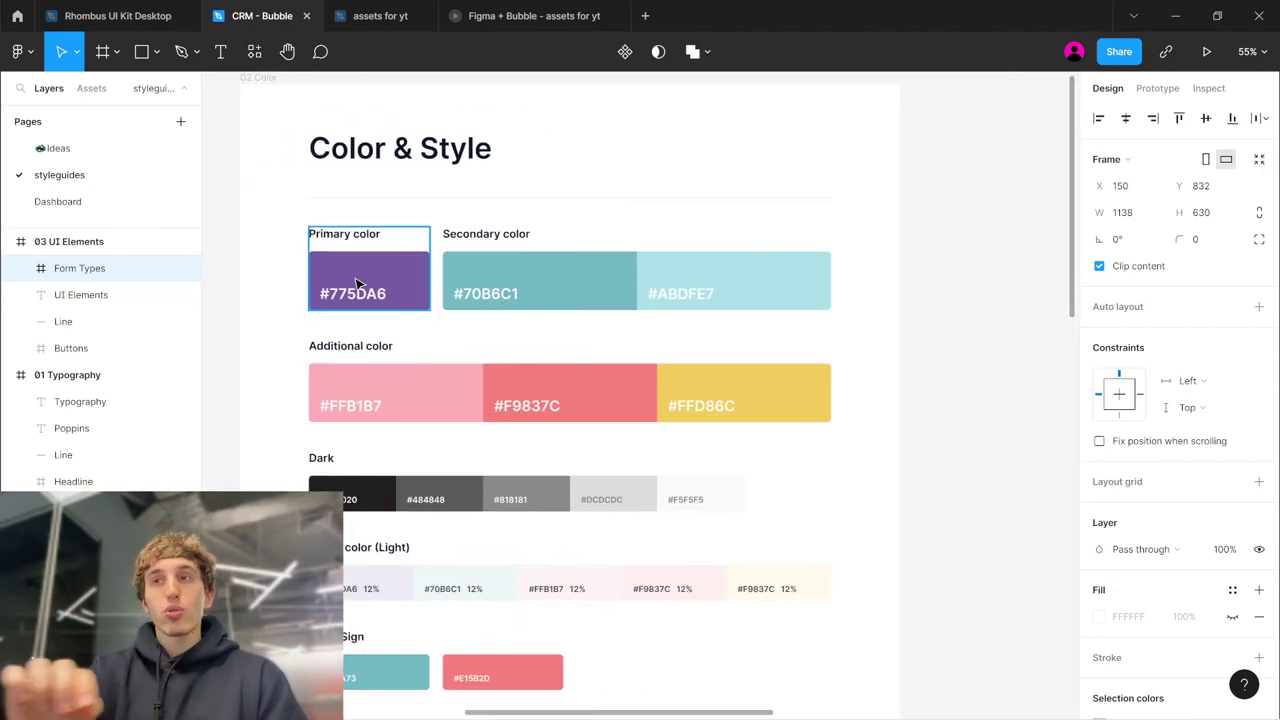
# - Select the large button group in the UI Elements frame and examine the buttons, form types, tabs and tags
pyautogui.hscroll(6, 357, 285)
pyautogui.hscroll(12, 340, 285)
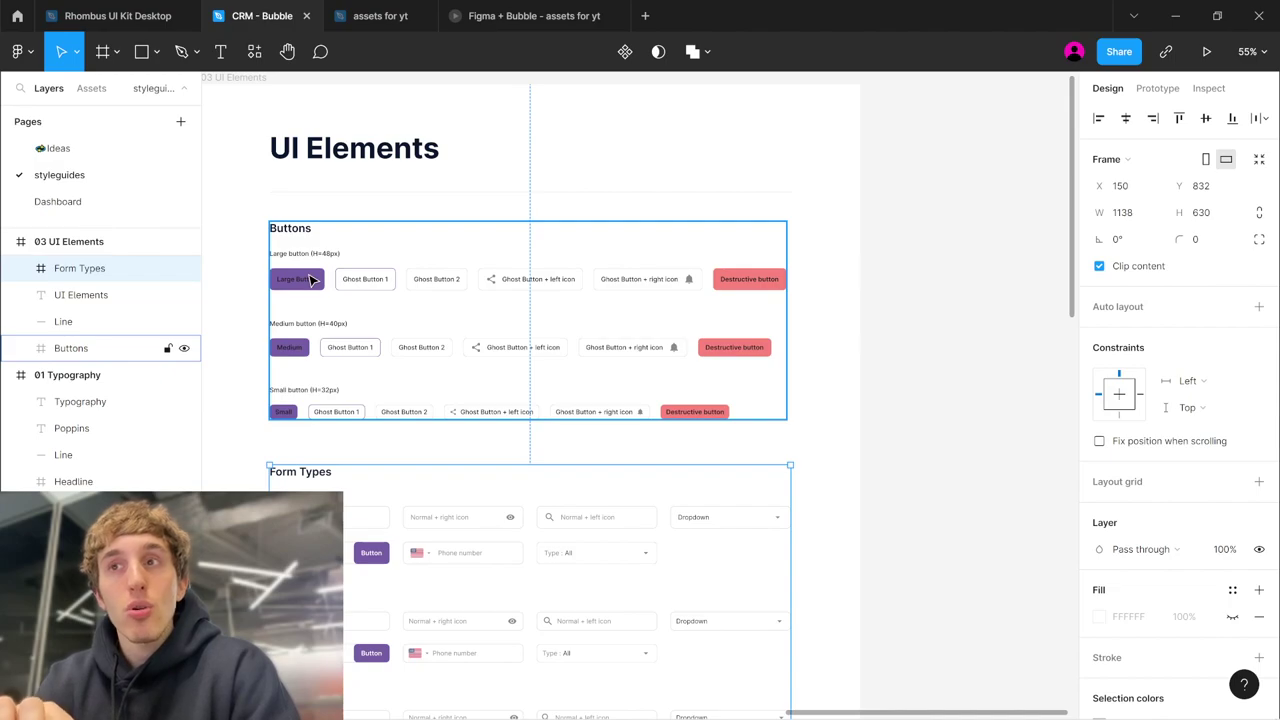
pyautogui.doubleClick(311, 280)
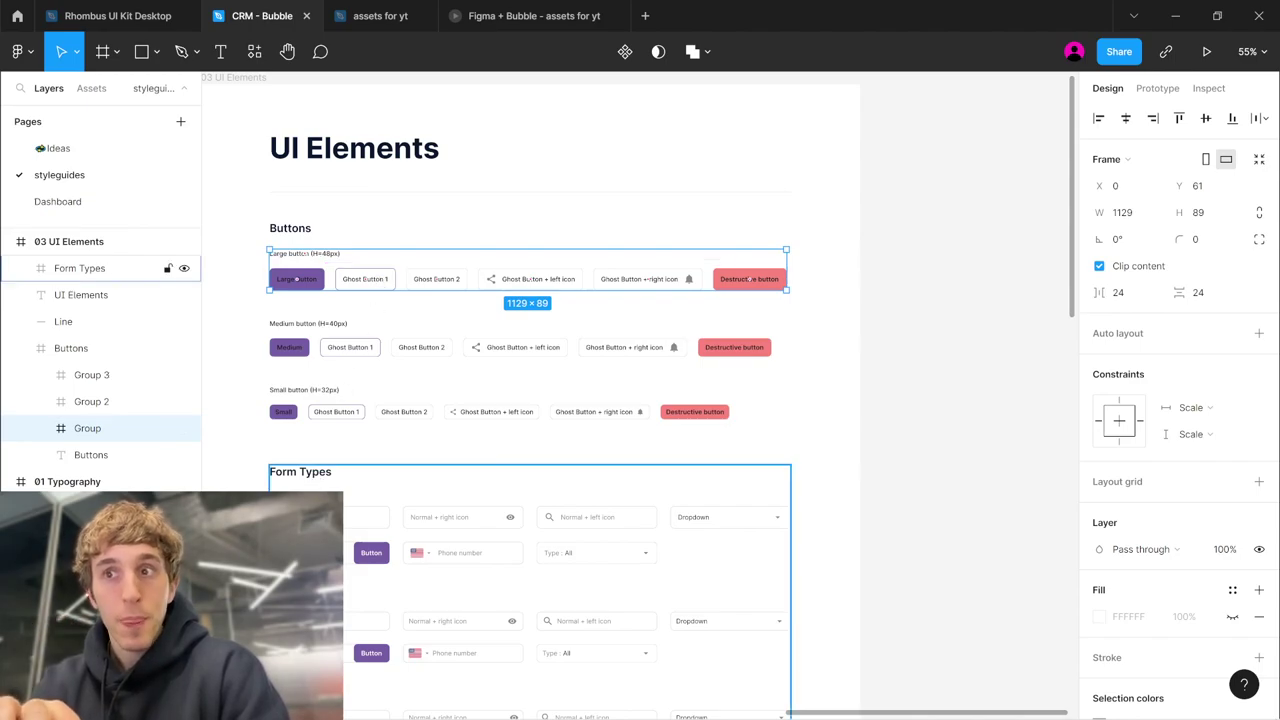
pyautogui.scroll(-10, 337, 423)
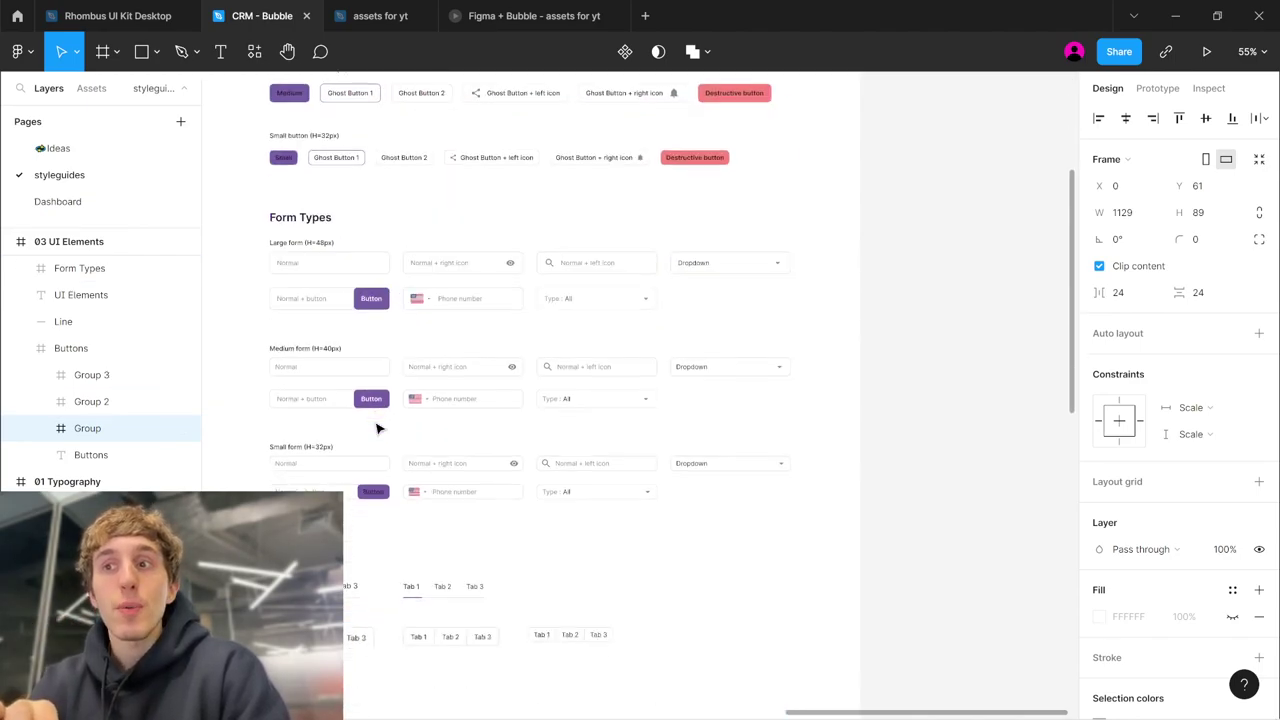
pyautogui.scroll(-2, 343, 346)
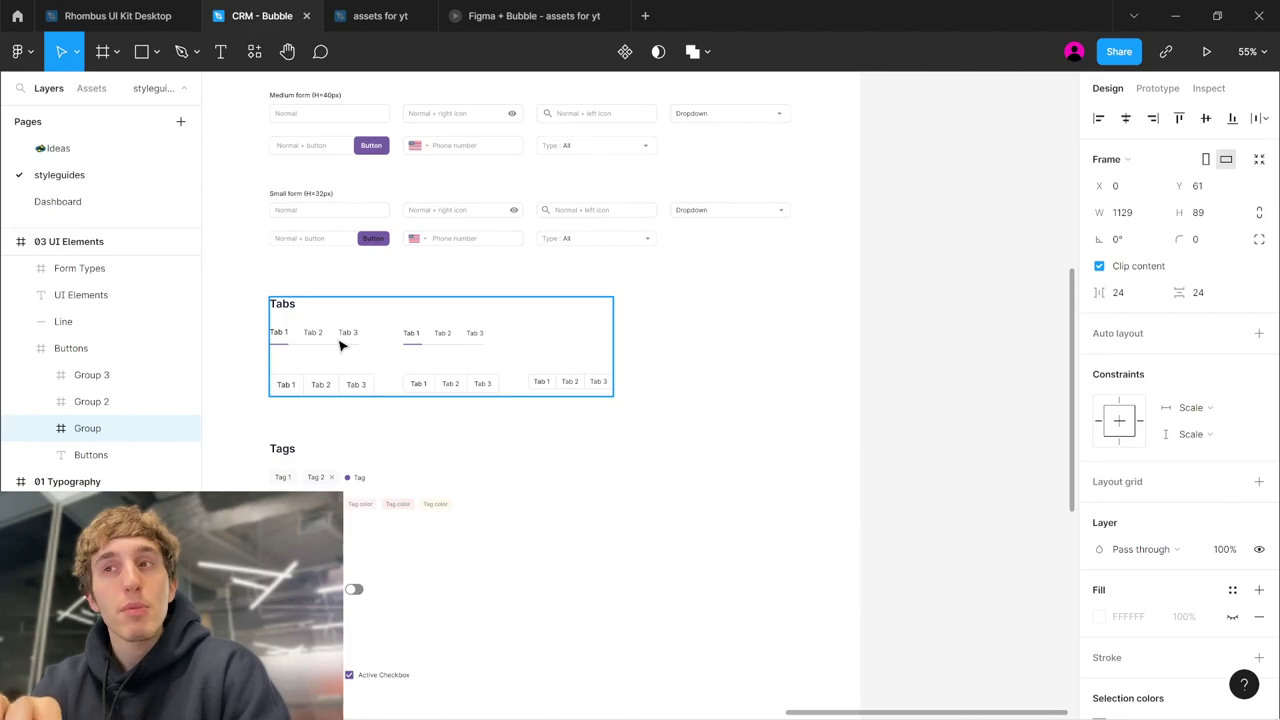
pyautogui.scroll(5, 340, 345)
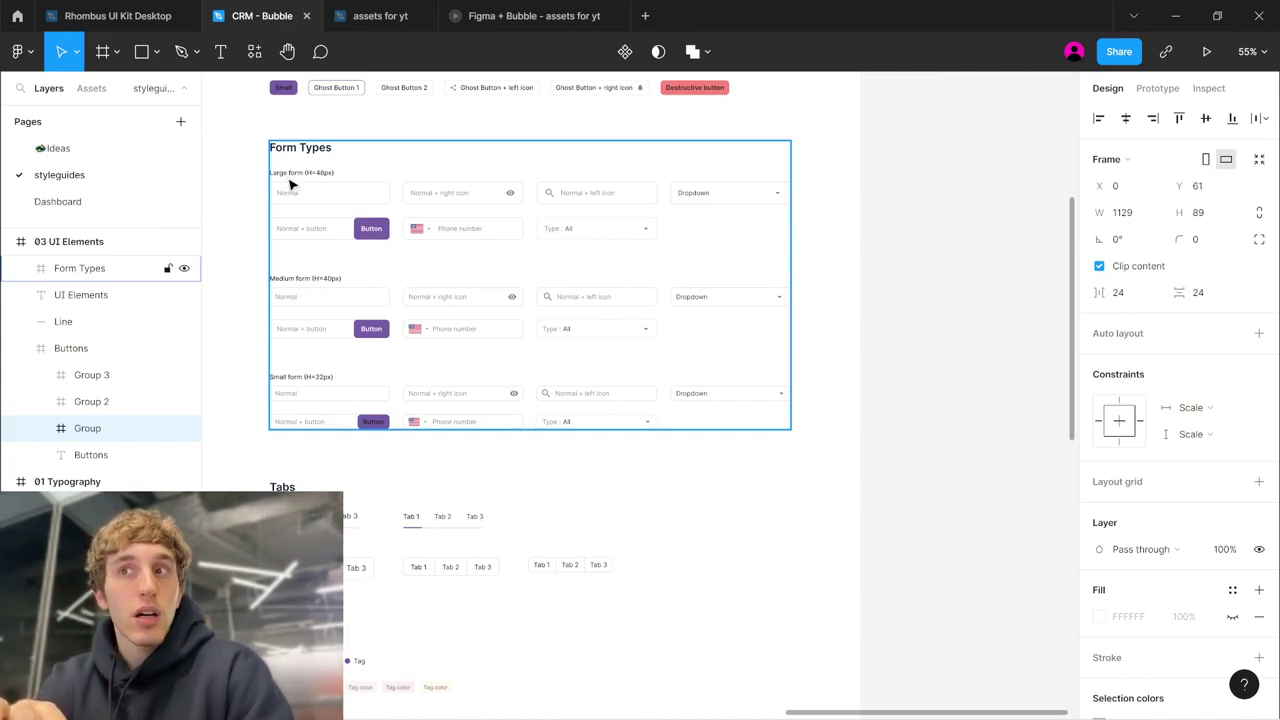
pyautogui.scroll(-2, 306, 303)
pyautogui.scroll(-2, 307, 307)
pyautogui.scroll(-2, 306, 308)
# - Look back over the style guide frames from UI Elements to Typography and Color & Style
pyautogui.hscroll(-5, 306, 308)
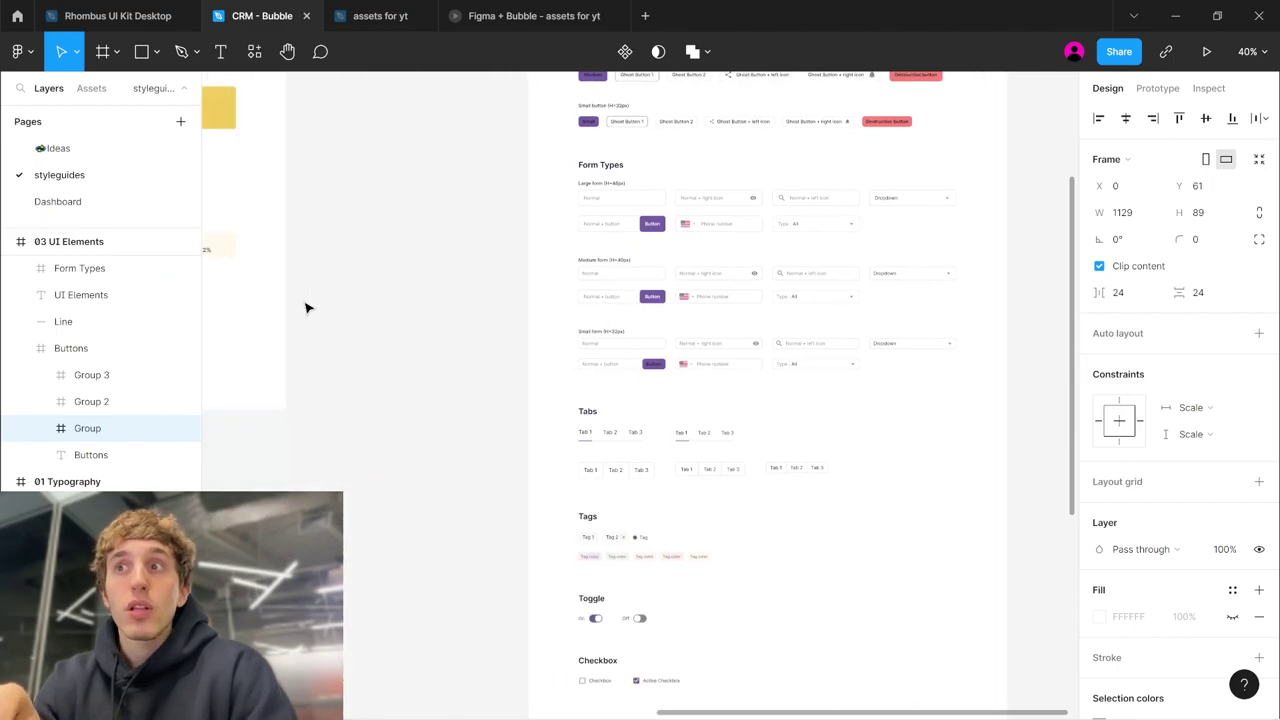
pyautogui.scroll(3, 306, 308)
pyautogui.scroll(-2, 306, 308)
pyautogui.hscroll(5, 306, 308)
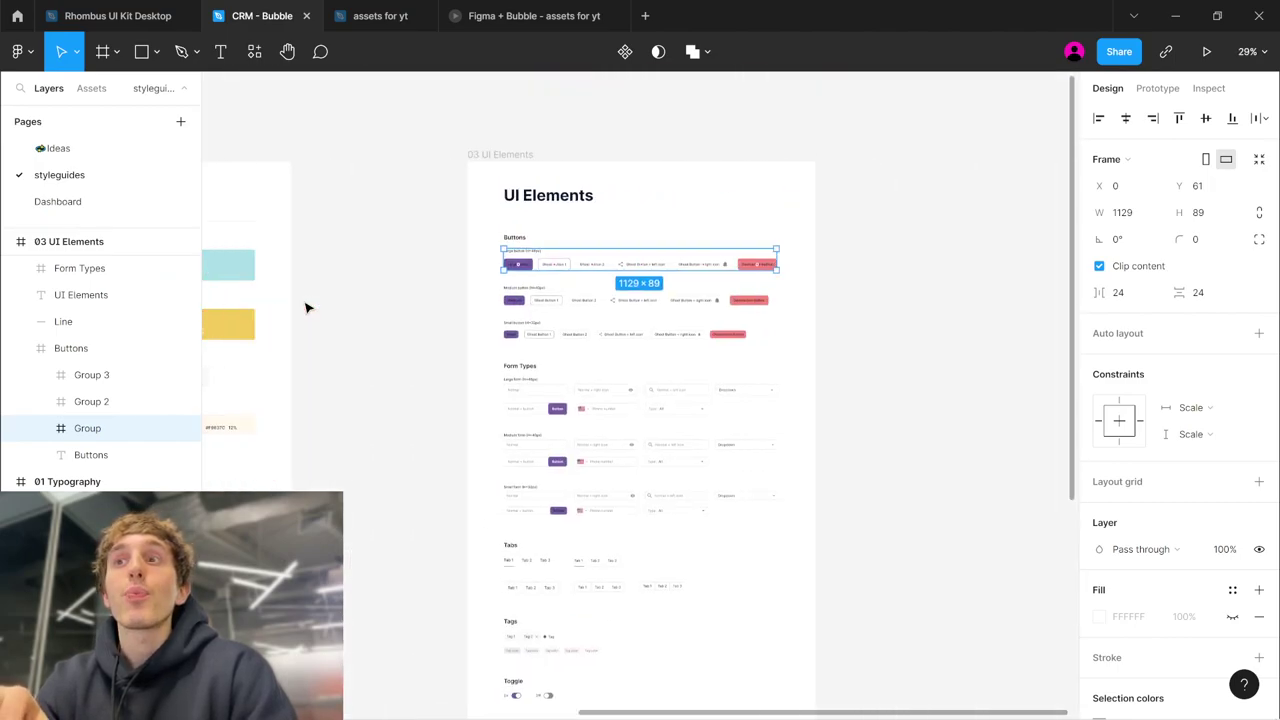
pyautogui.hscroll(-10, 465, 253)
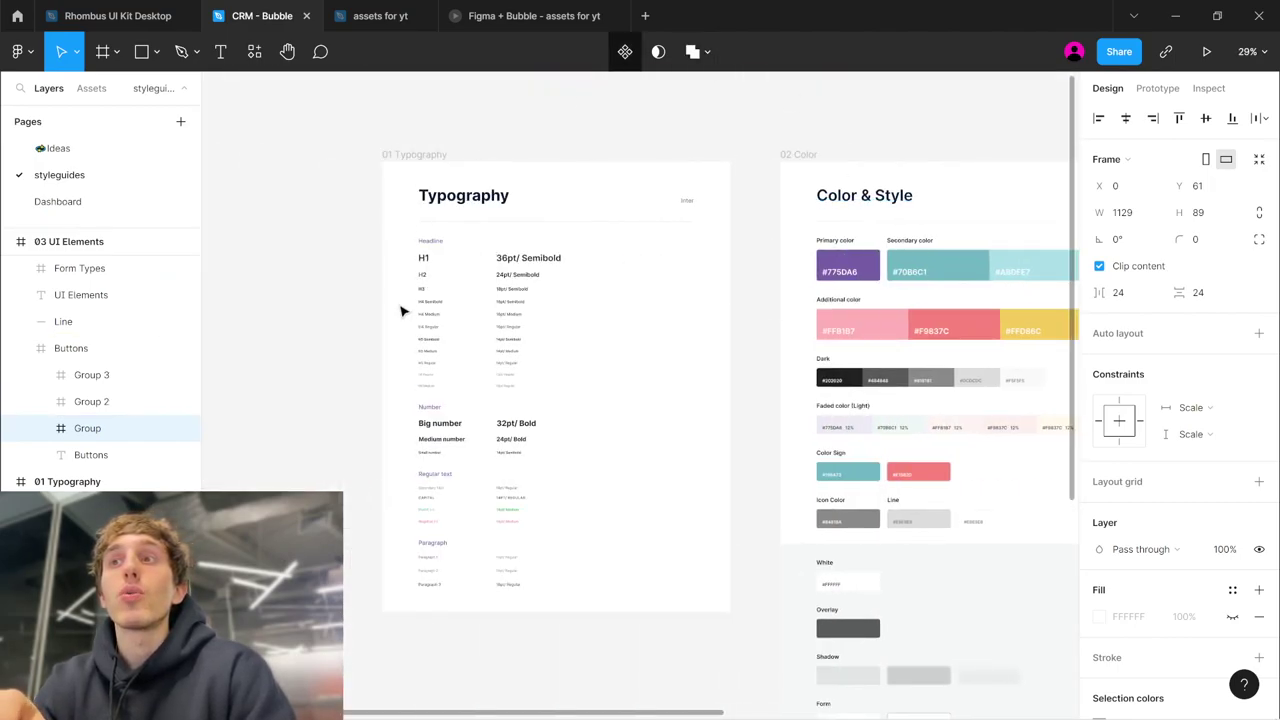
pyautogui.hscroll(3, 437, 205)
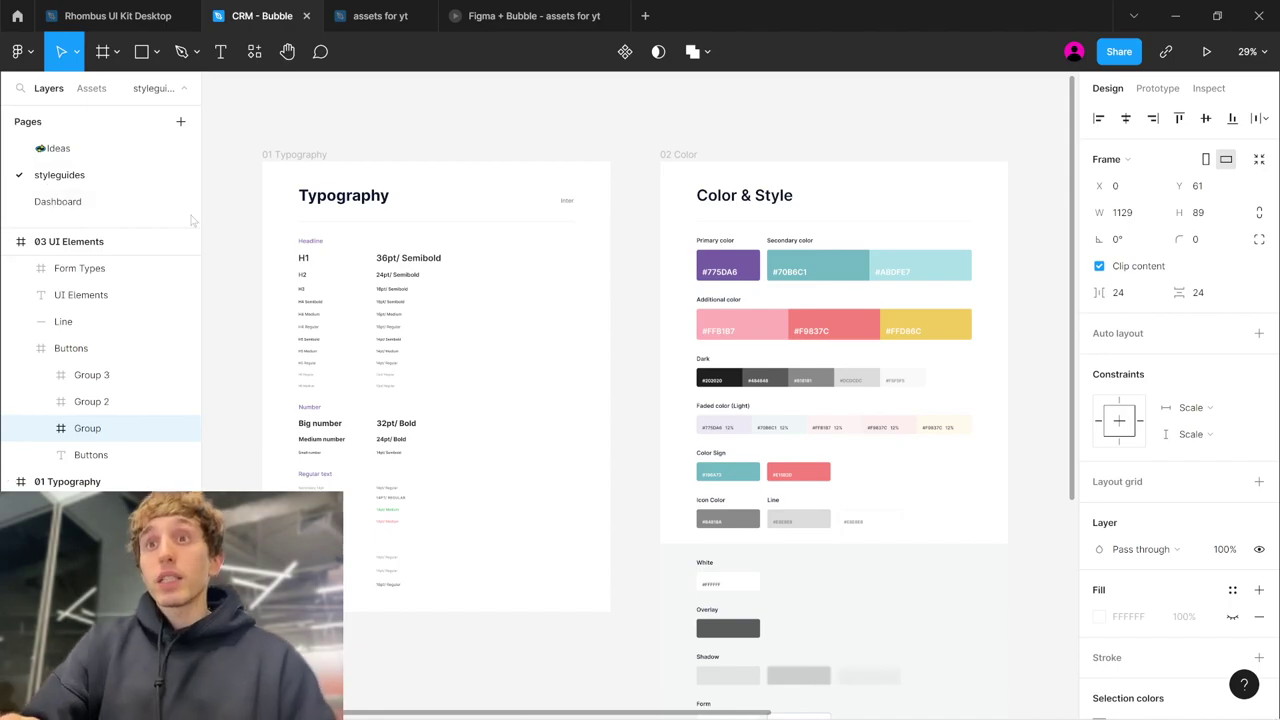
# - Open the Dashboard page and view the Companies List design
pyautogui.click(122, 202)
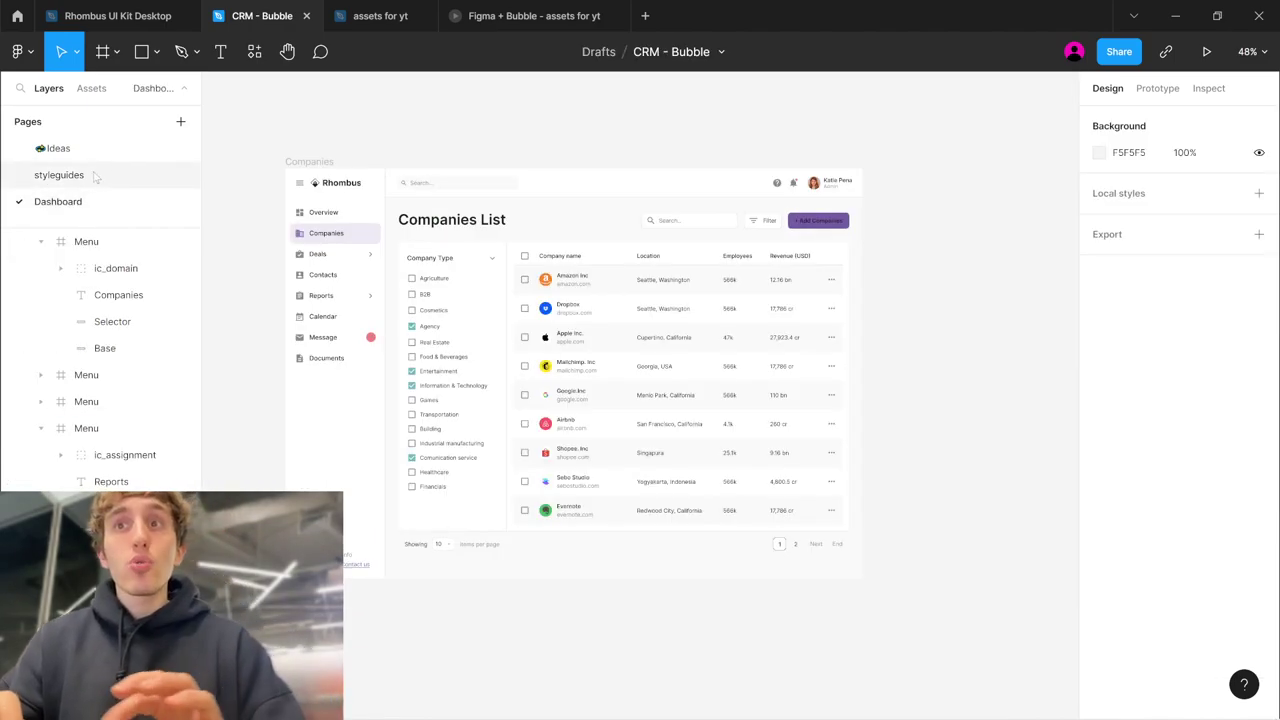
pyautogui.scroll(1, 368, 174)
pyautogui.scroll(-2, 368, 174)
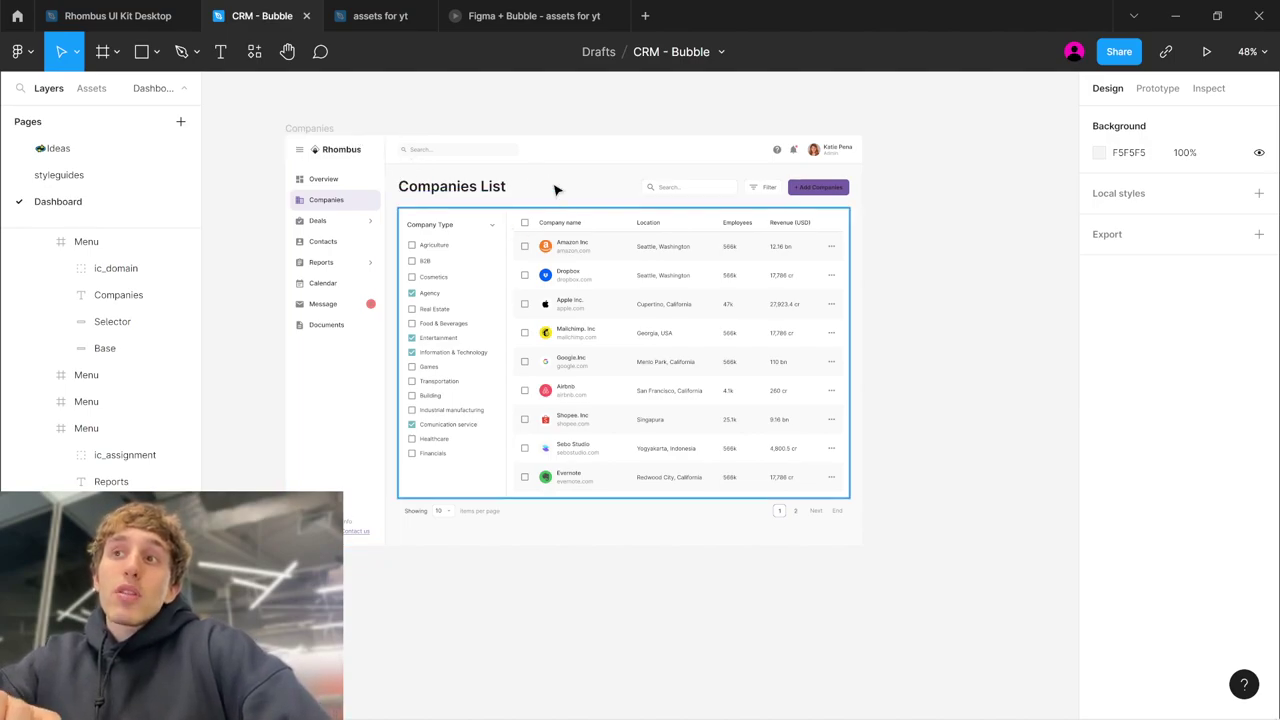
# - Revisit the styleguides and Ideas pages, selecting each of the two dashboard inspiration images on the Ideas page
pyautogui.click(113, 174)
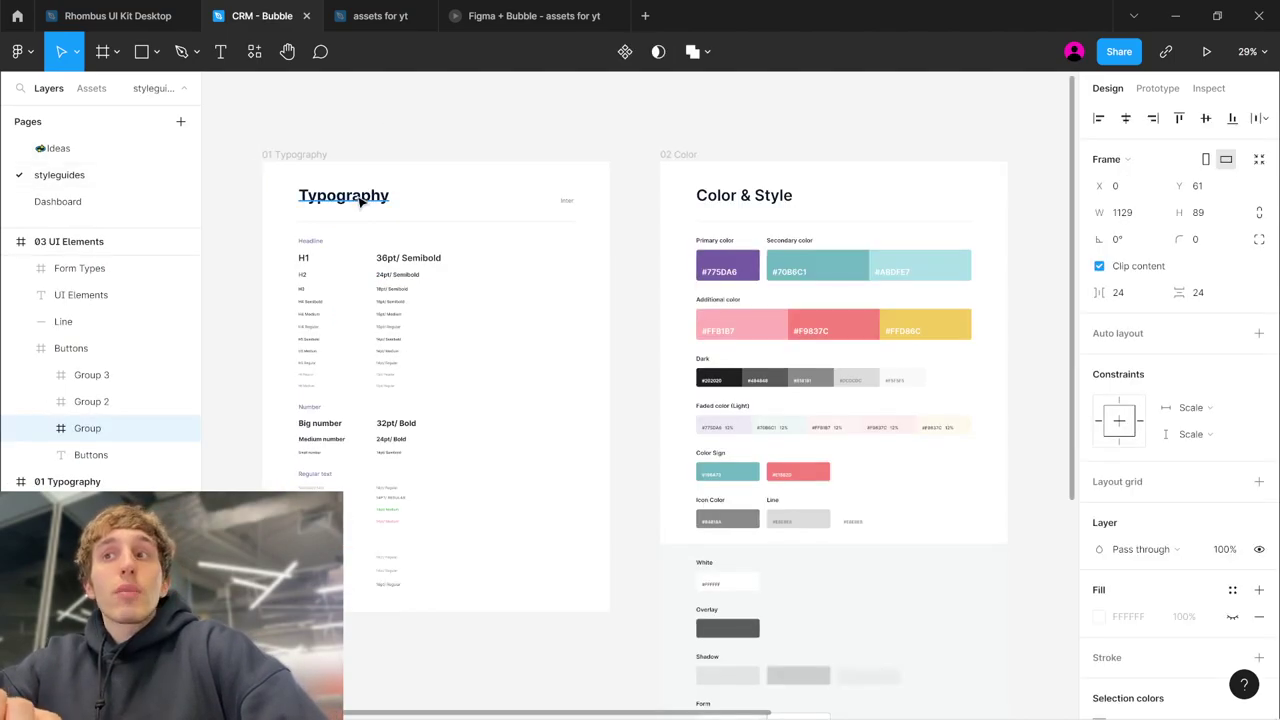
pyautogui.click(62, 146)
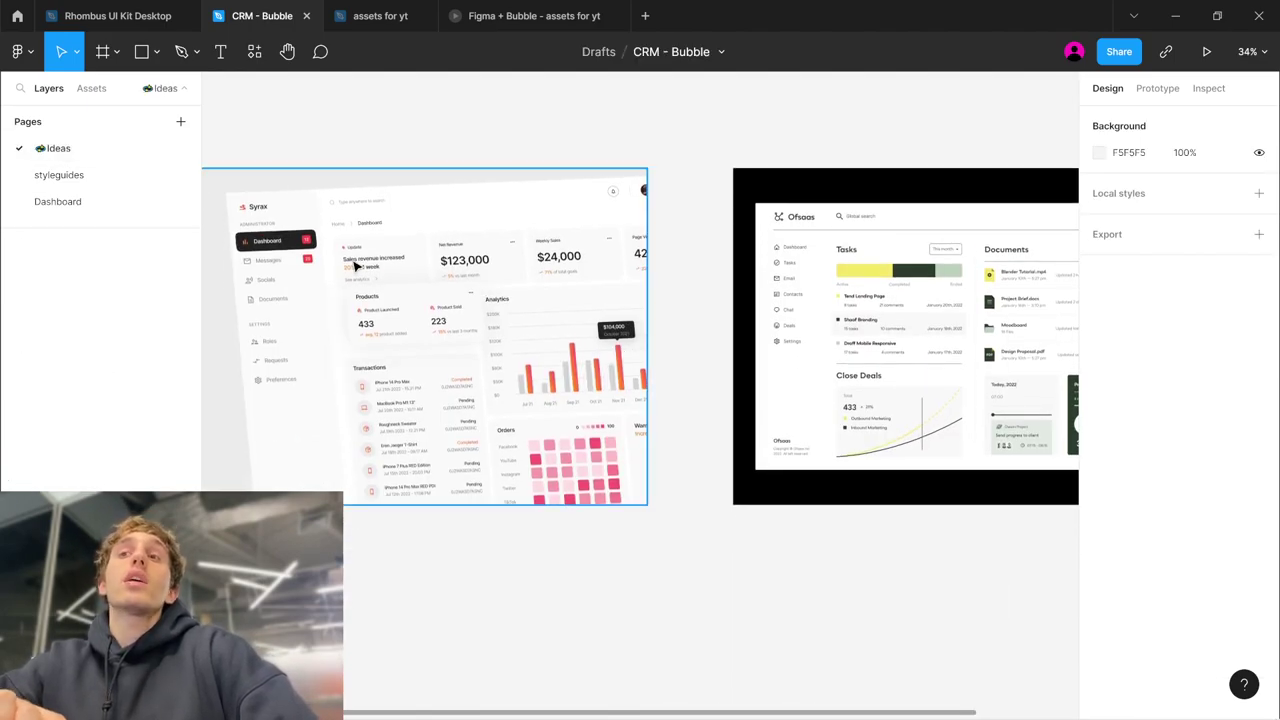
pyautogui.hscroll(5, 360, 262)
pyautogui.hscroll(-6, 736, 300)
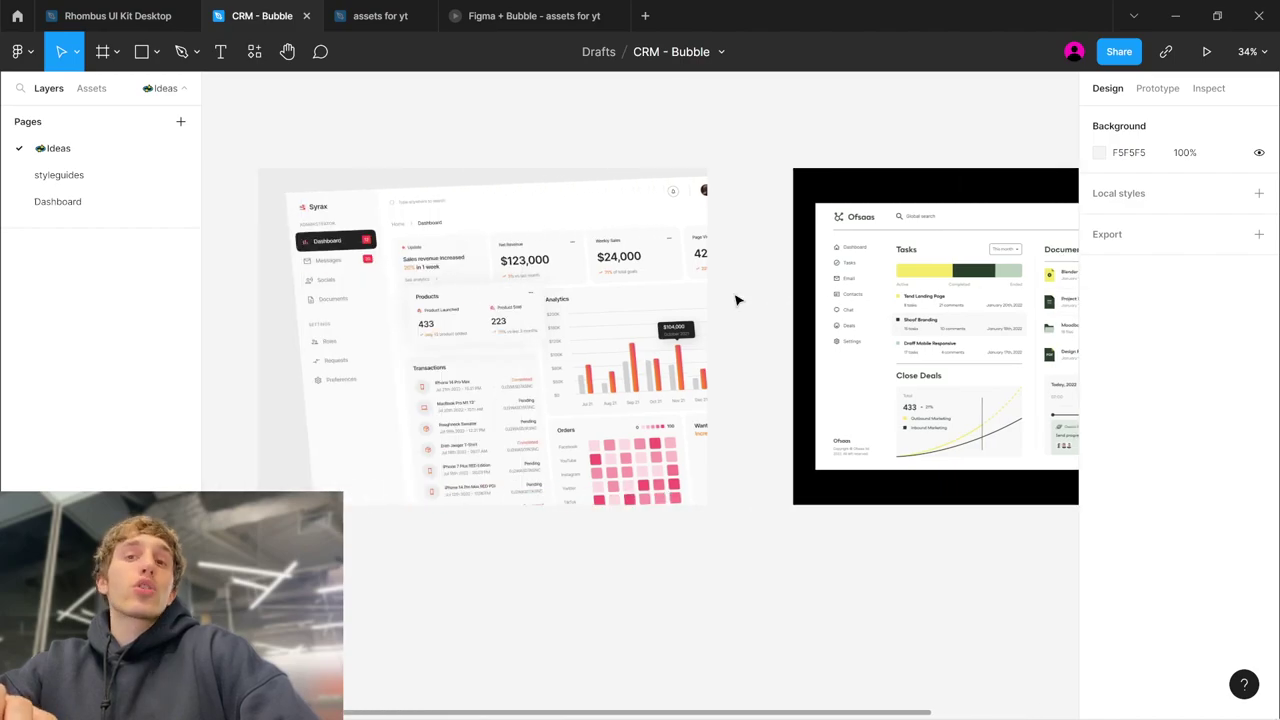
pyautogui.click(507, 297)
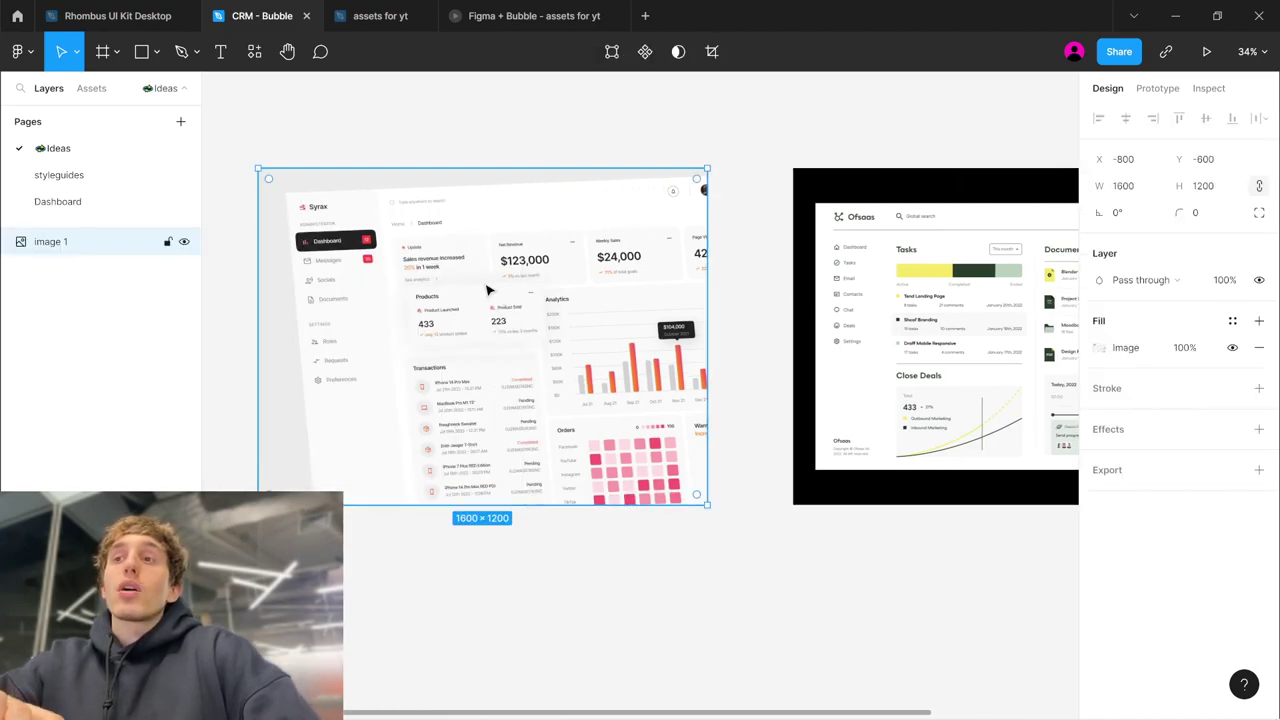
pyautogui.hscroll(3, 470, 291)
pyautogui.hscroll(2, 470, 291)
pyautogui.click(660, 290)
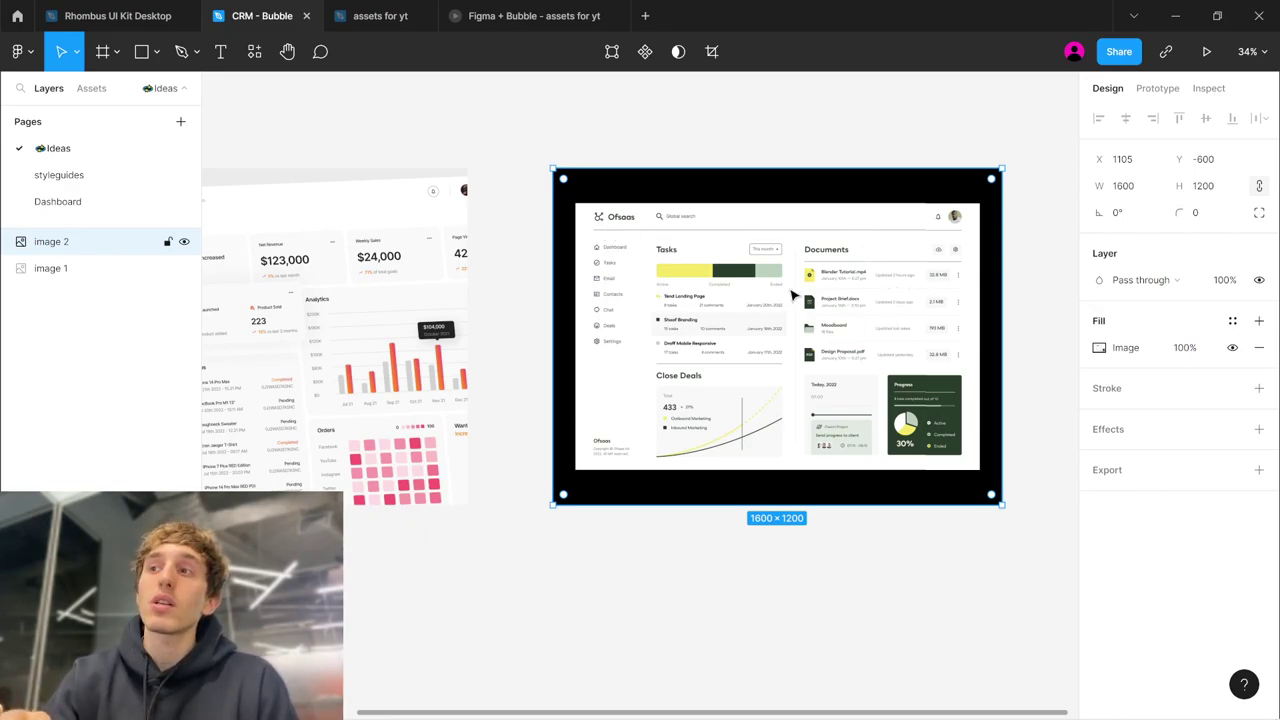
pyautogui.click(73, 182)
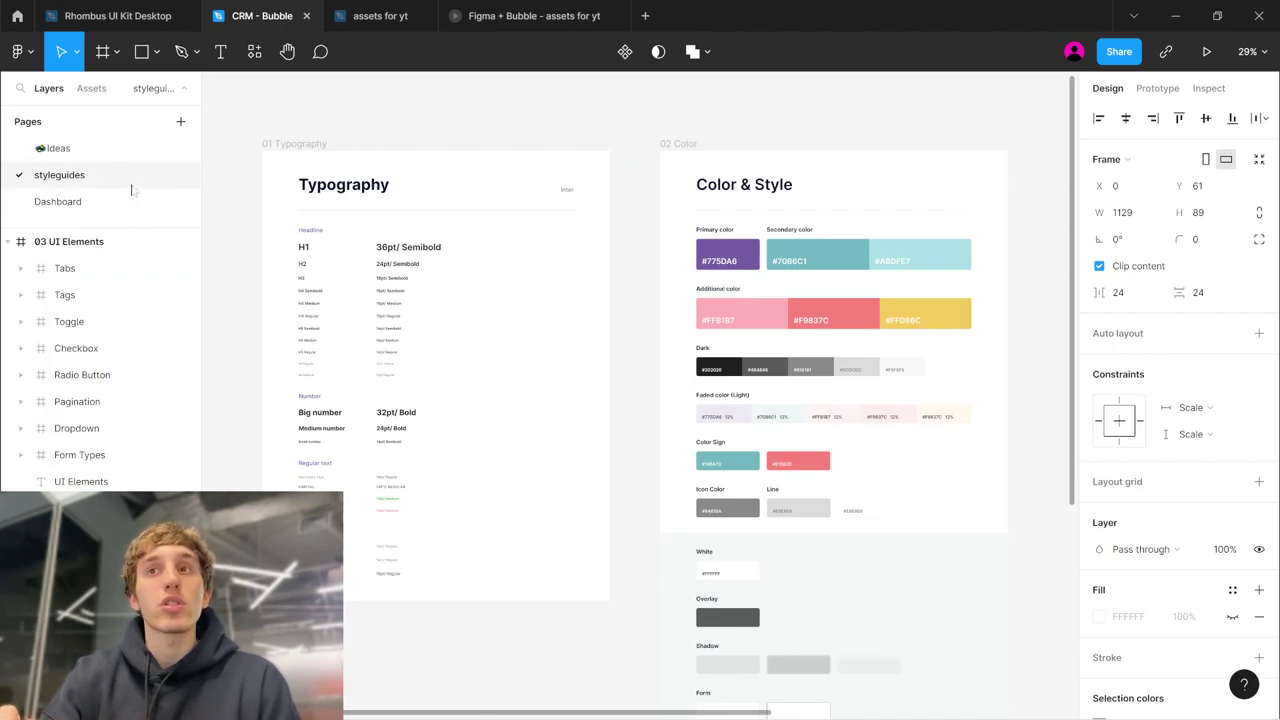
pyautogui.click(106, 148)
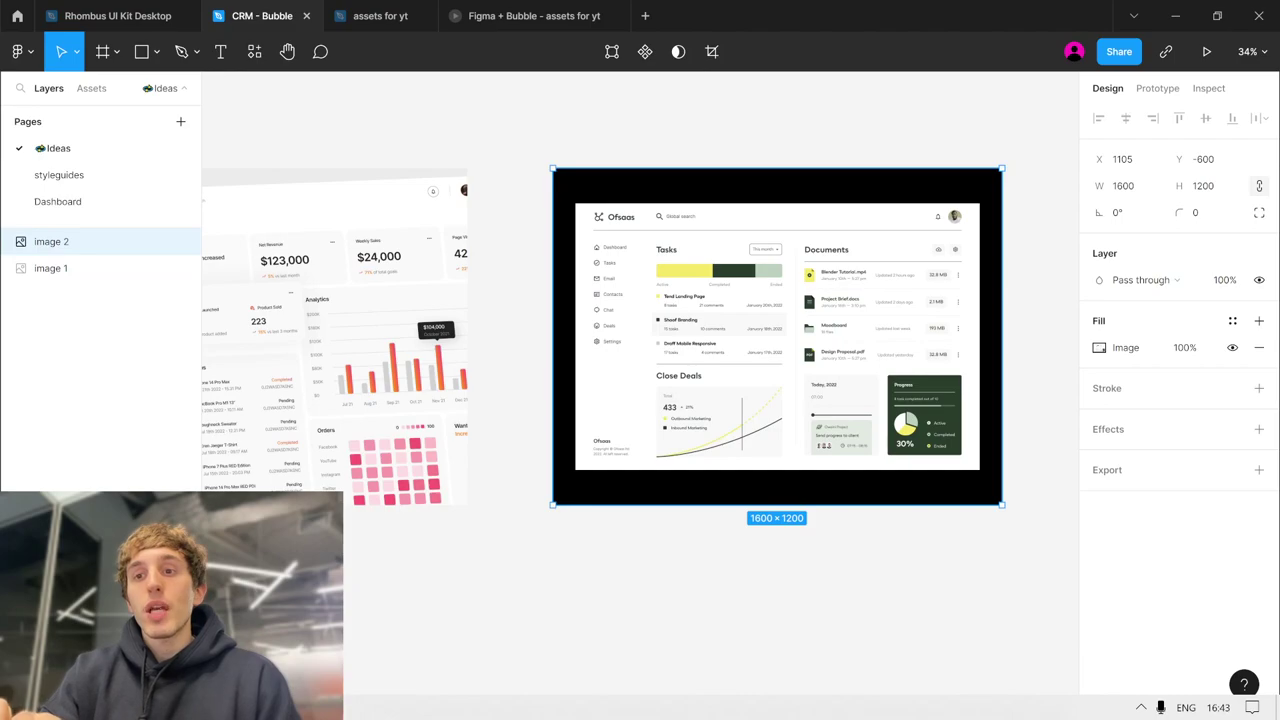
# - Switch to the Dribbble page in the browser and search its shots for "crm app"
pyautogui.moveTo(475, 708)
pyautogui.click(403, 642)
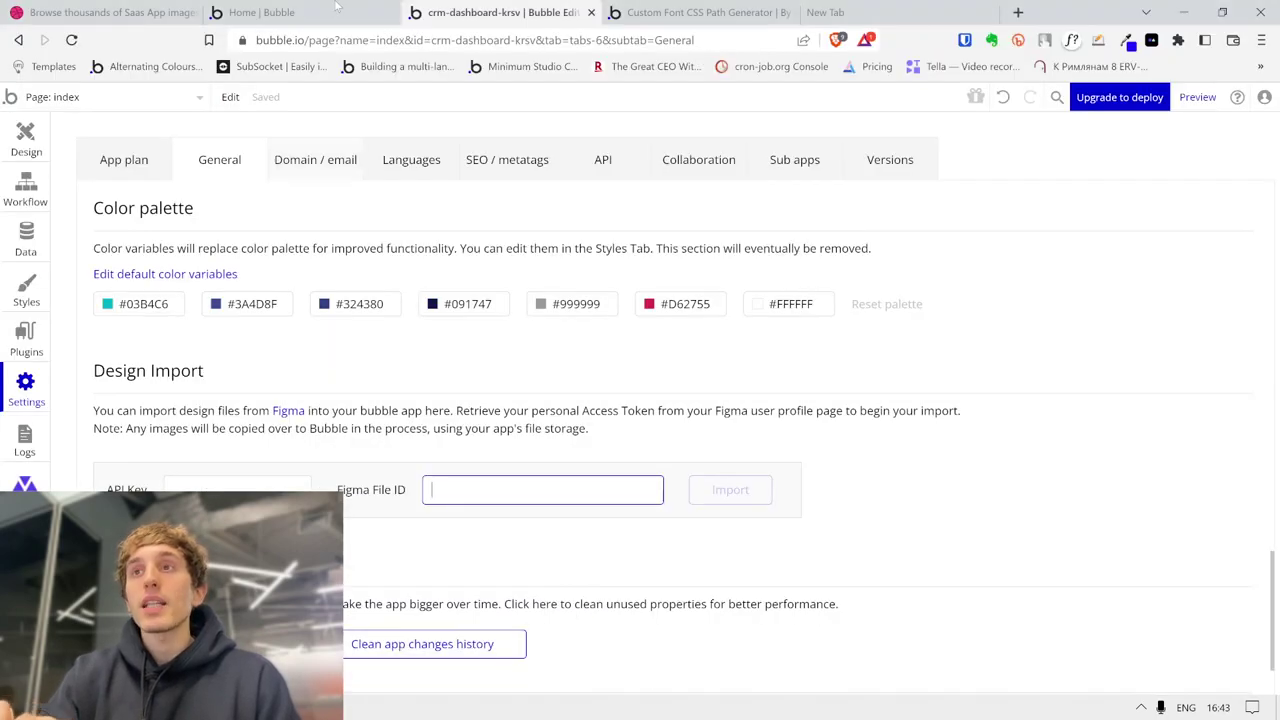
pyautogui.click(105, 12)
pyautogui.scroll(3, 418, 192)
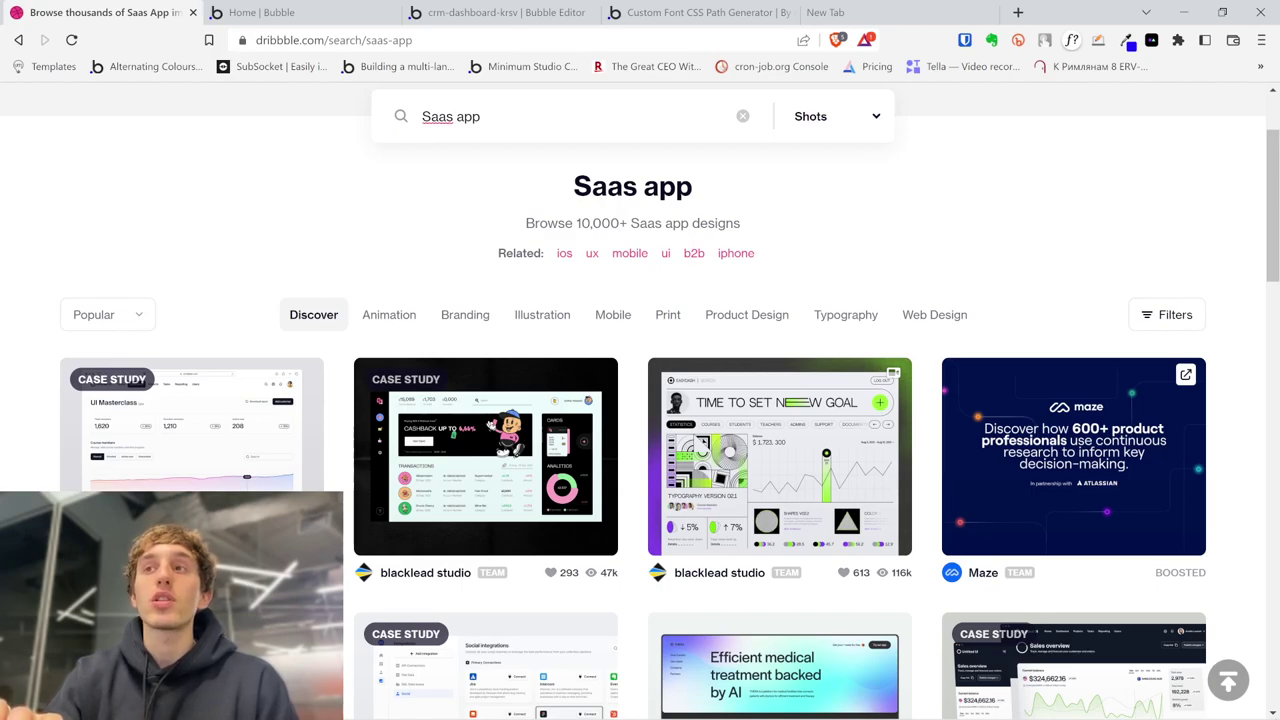
pyautogui.moveTo(481, 116); pyautogui.dragTo(422, 116)
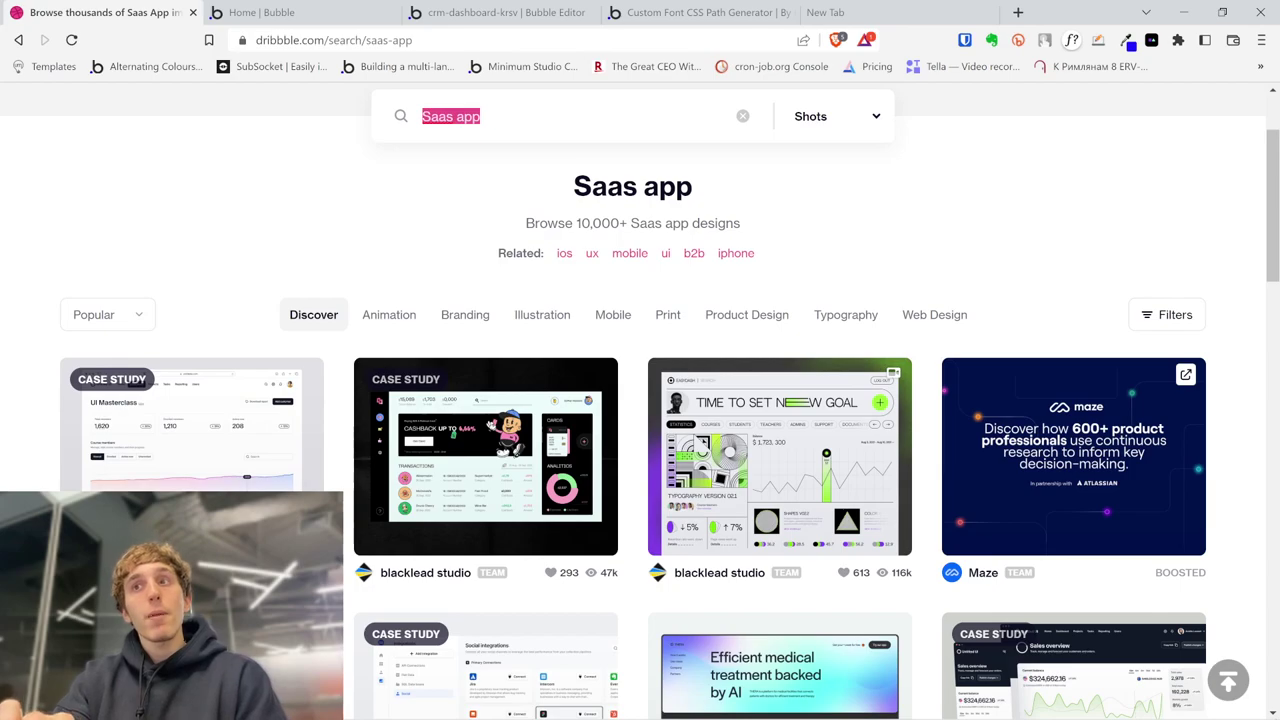
pyautogui.write('crm ap')
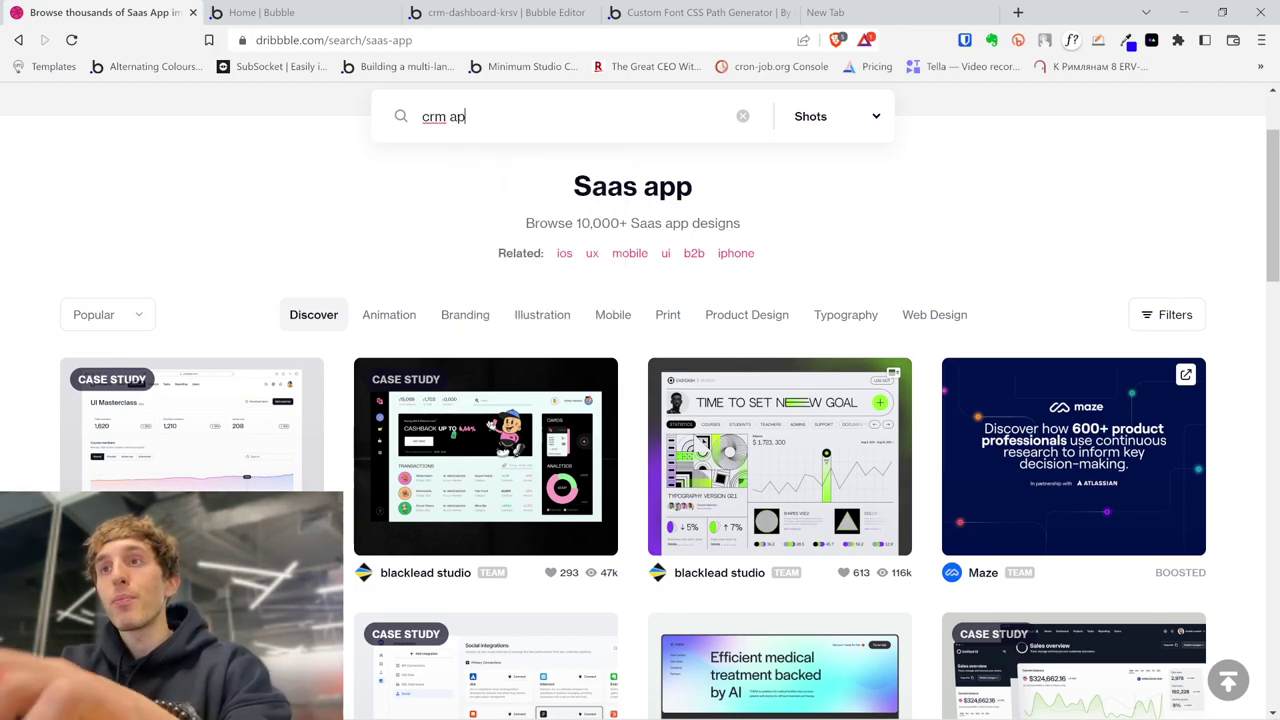
pyautogui.write('p')
pyautogui.press('Return')
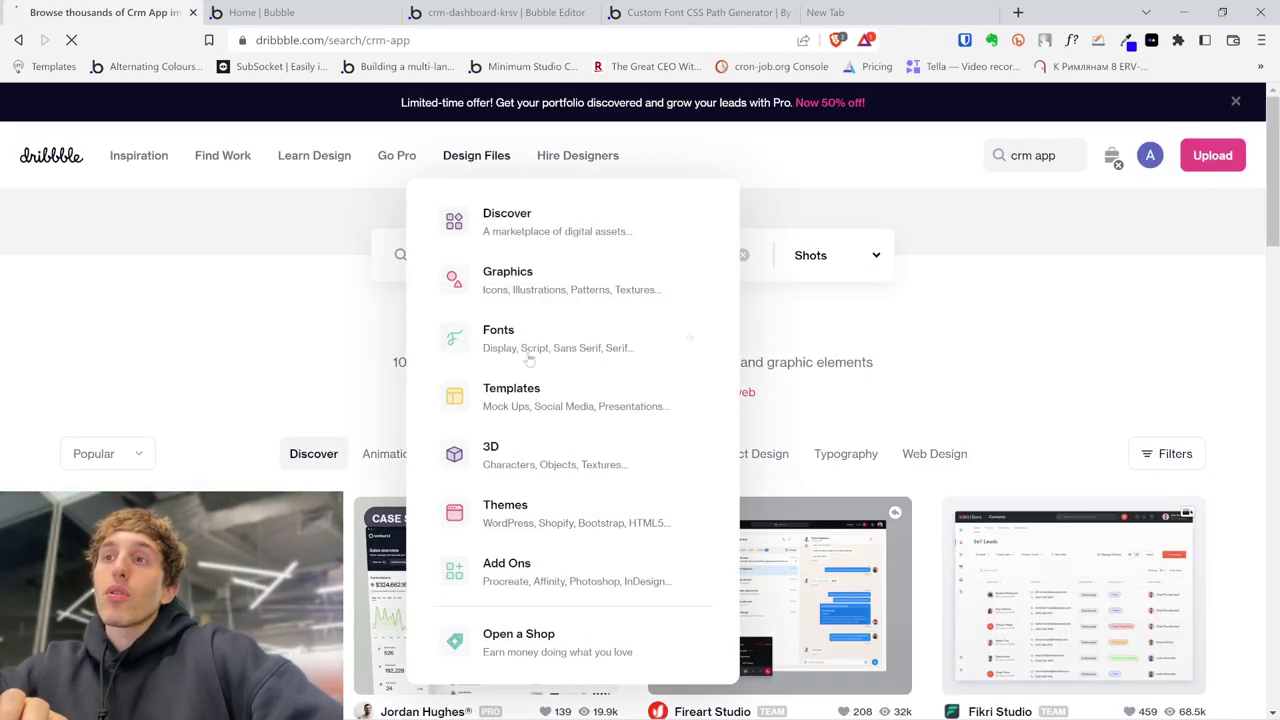
# - Browse the CRM app shots on Dribbble for design inspiration
pyautogui.scroll(-4, 171, 423)
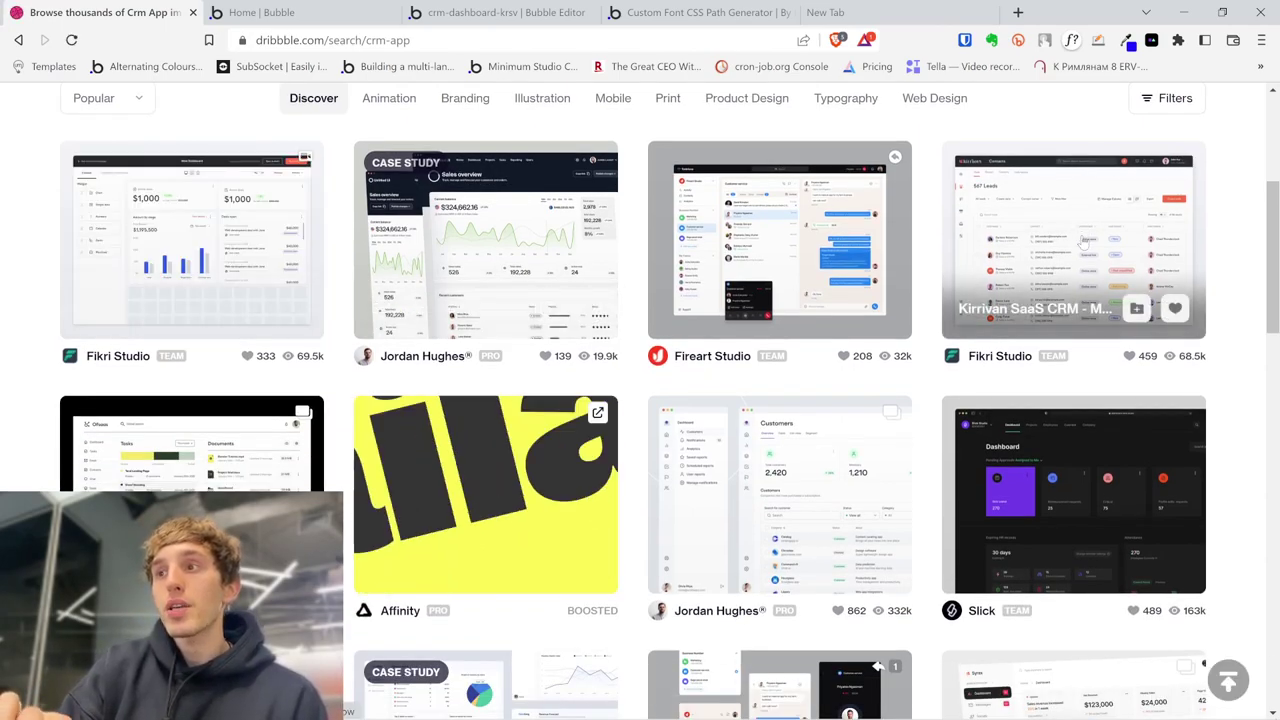
pyautogui.scroll(-1, 741, 468)
pyautogui.scroll(-3, 741, 468)
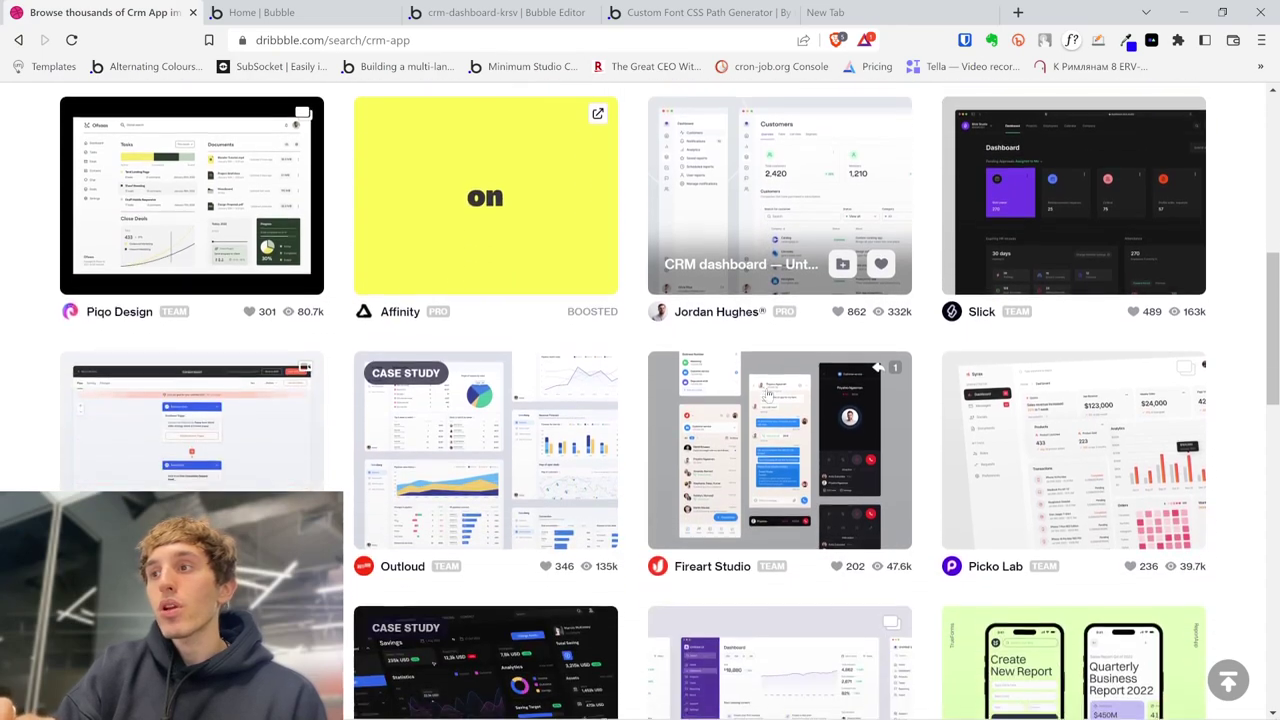
pyautogui.scroll(-4, 487, 390)
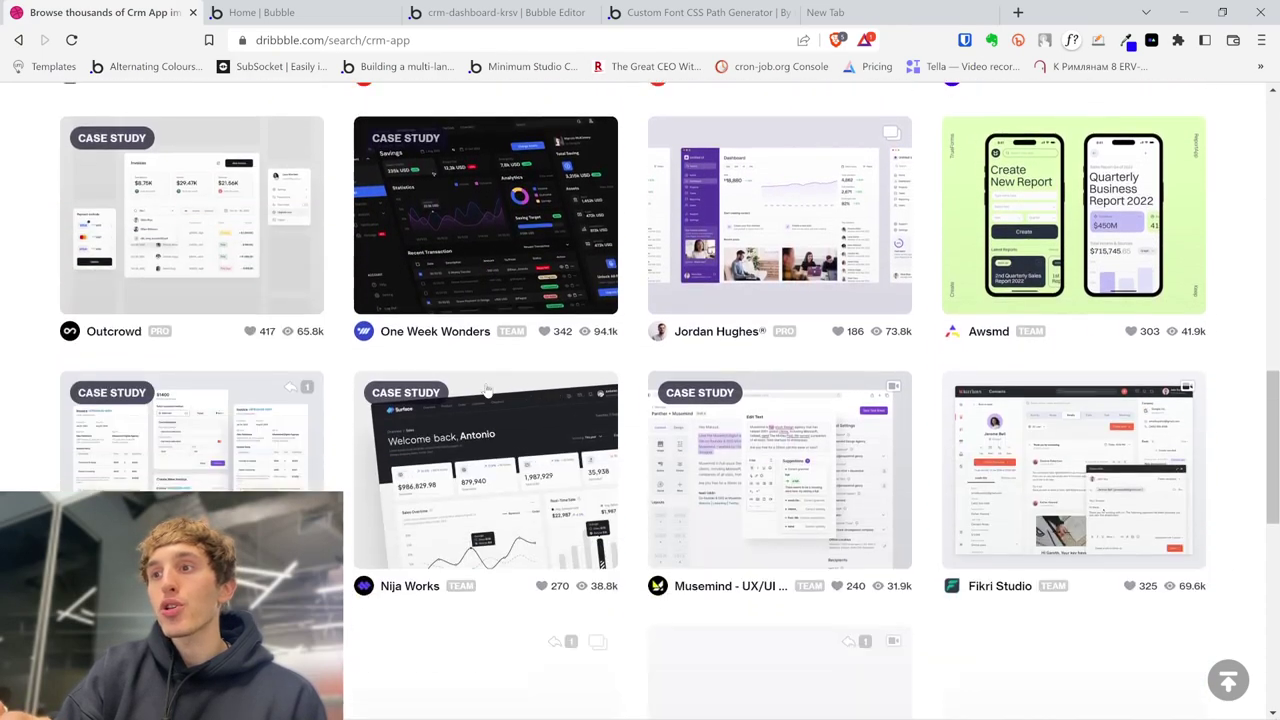
pyautogui.scroll(-2, 780, 320)
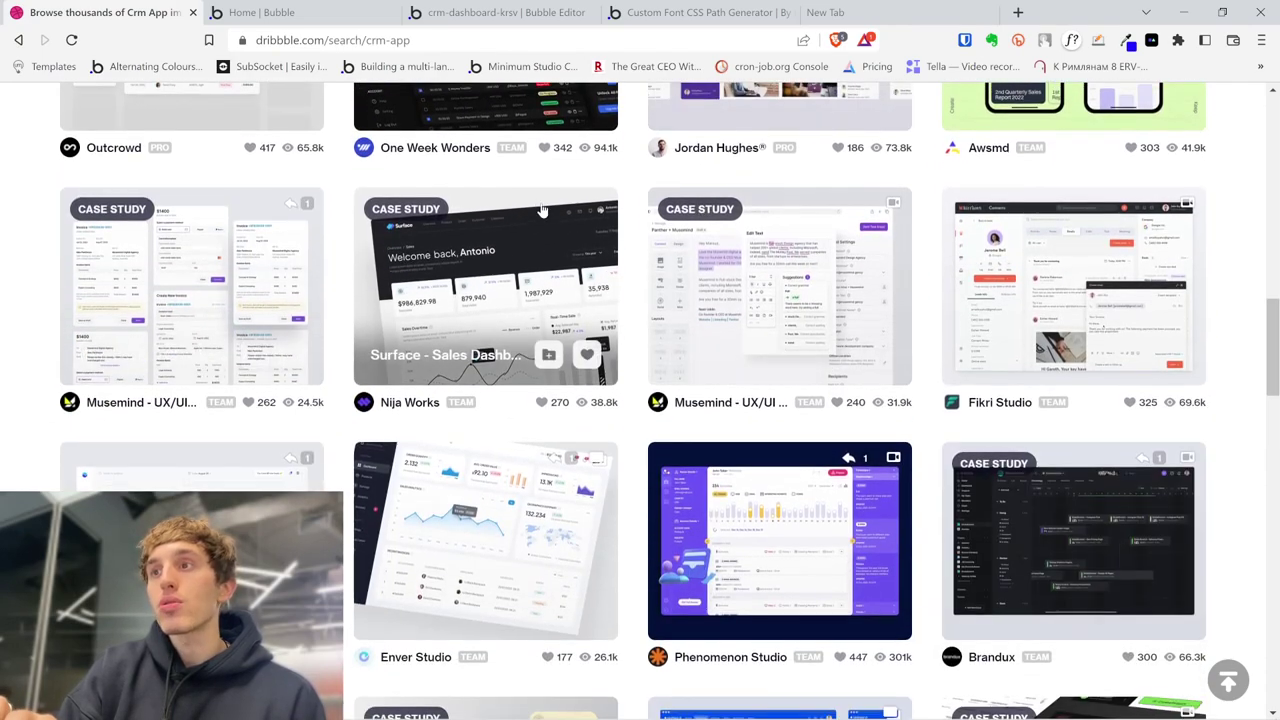
pyautogui.scroll(-3, 545, 277)
pyautogui.scroll(-1, 545, 277)
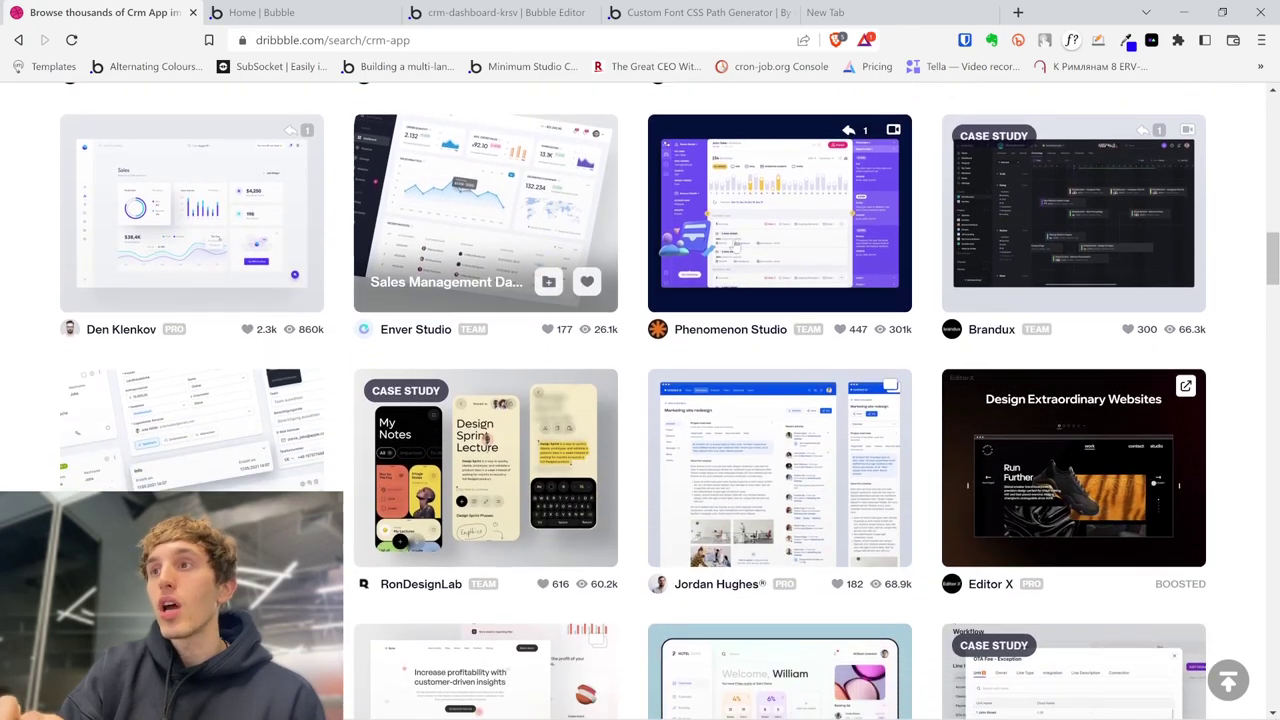
# - Open the Hotel Swan dashboard shot by Outcrowd from the search results and examine its layout and description
pyautogui.scroll(-1, 297, 418)
pyautogui.scroll(-4, 297, 418)
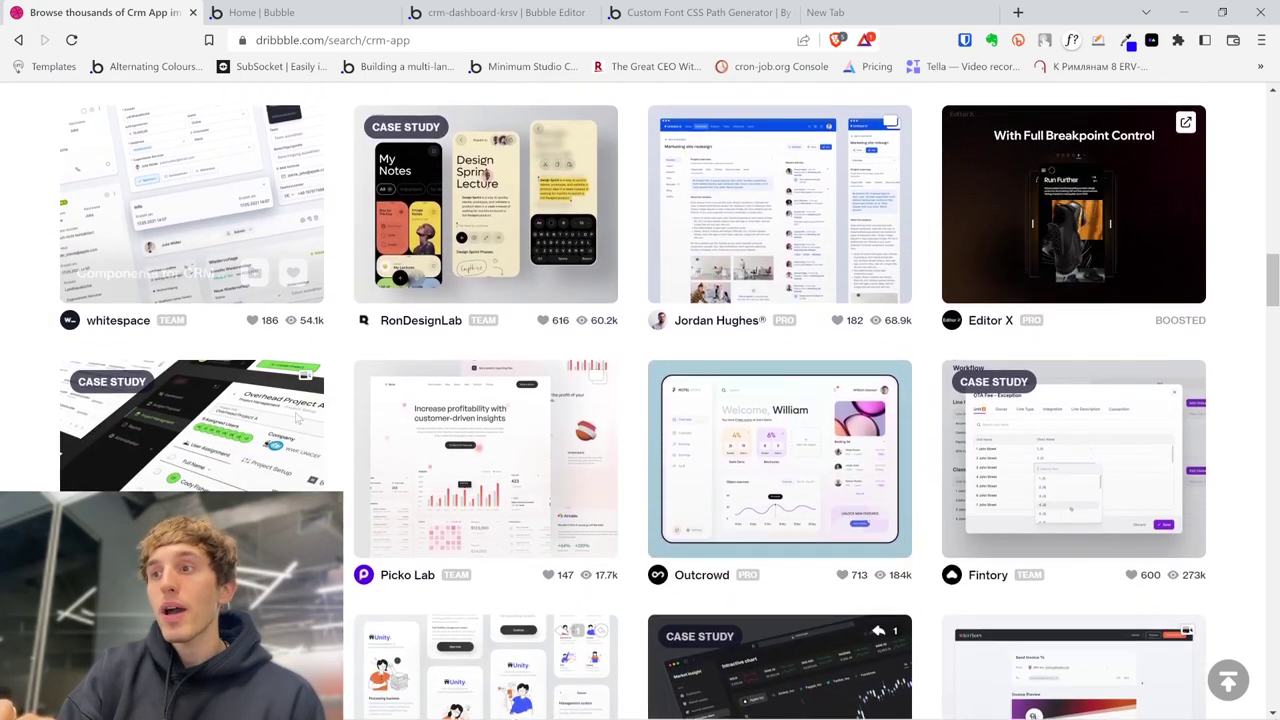
pyautogui.click(723, 276)
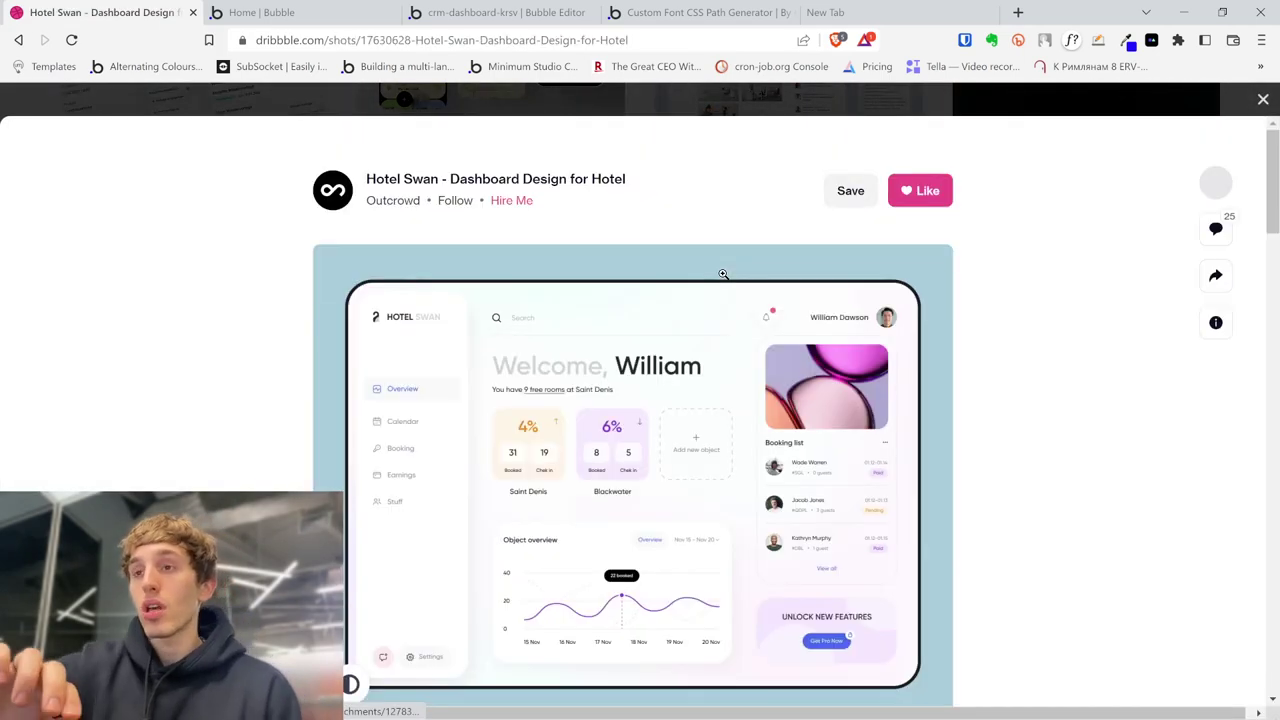
pyautogui.scroll(-1, 399, 397)
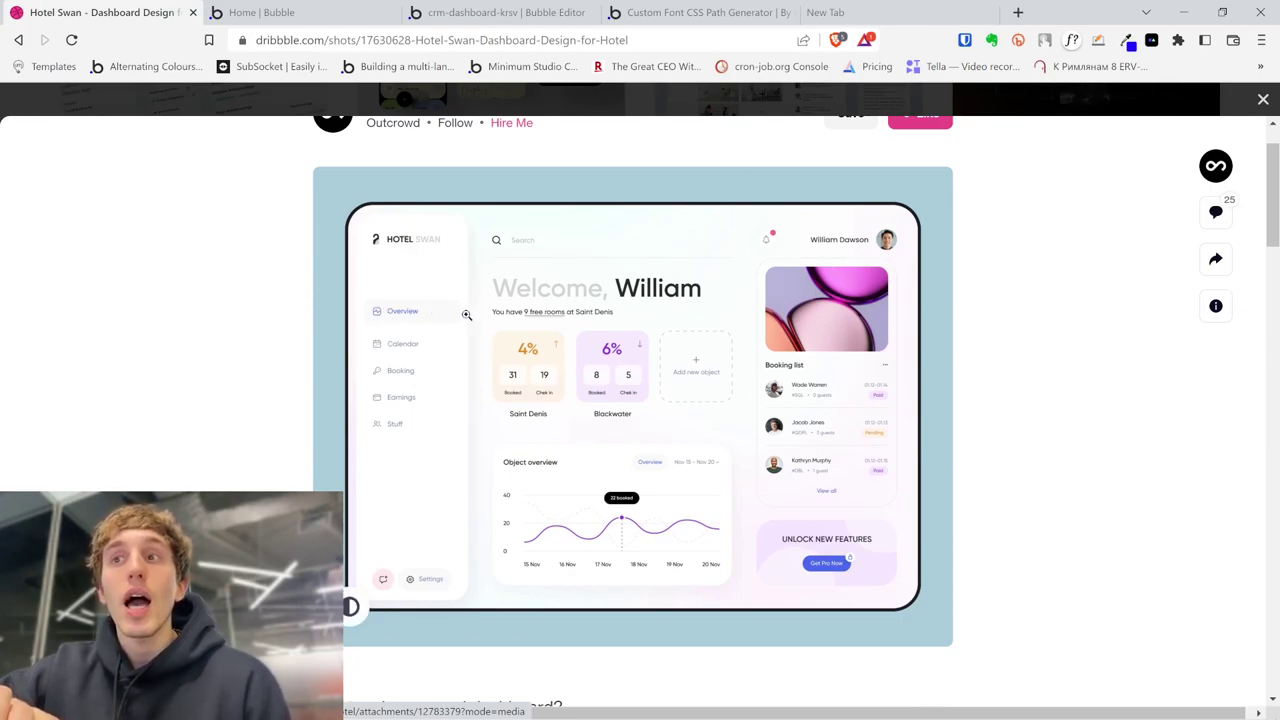
pyautogui.scroll(-1, 552, 535)
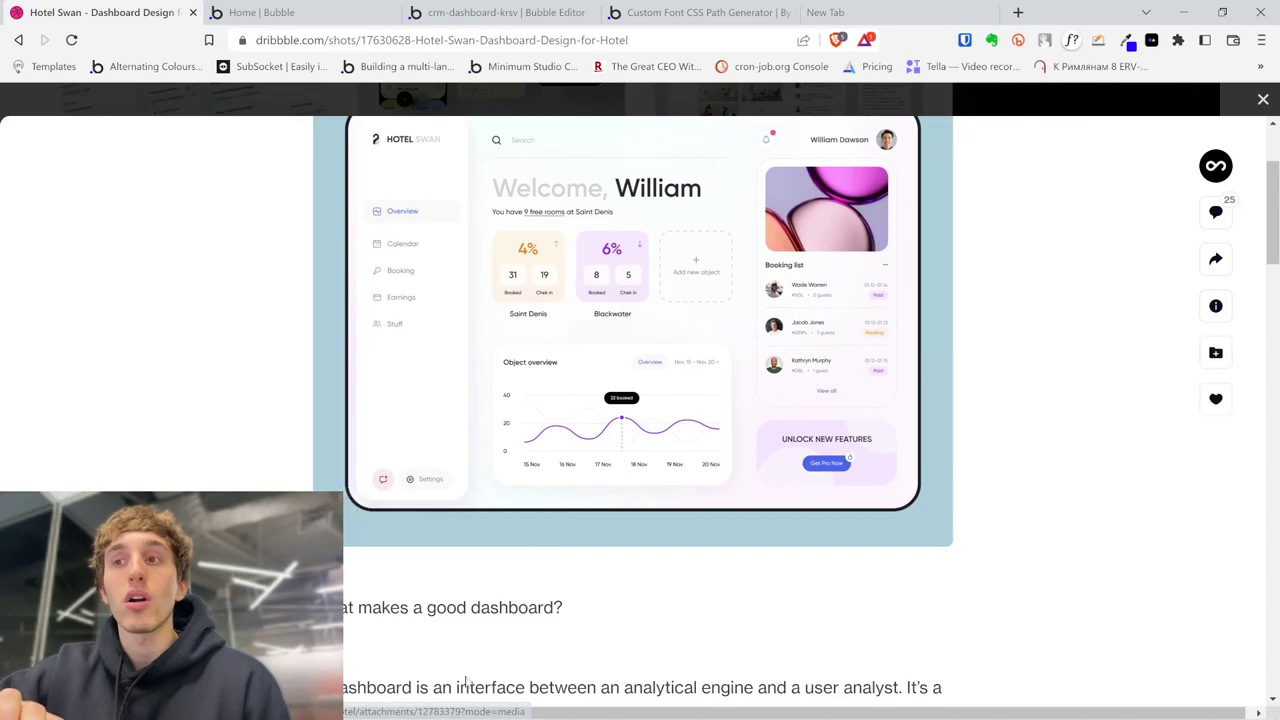
pyautogui.scroll(-1, 620, 420)
pyautogui.scroll(1, 690, 310)
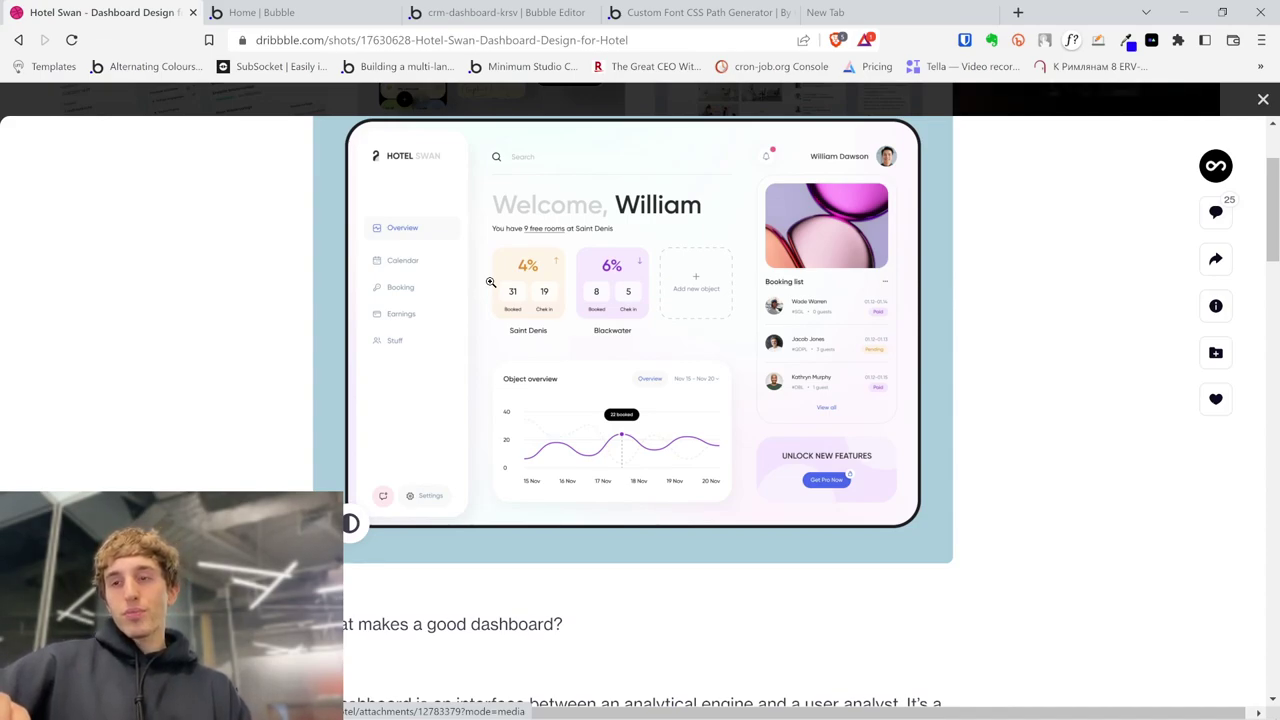
pyautogui.scroll(-1, 490, 282)
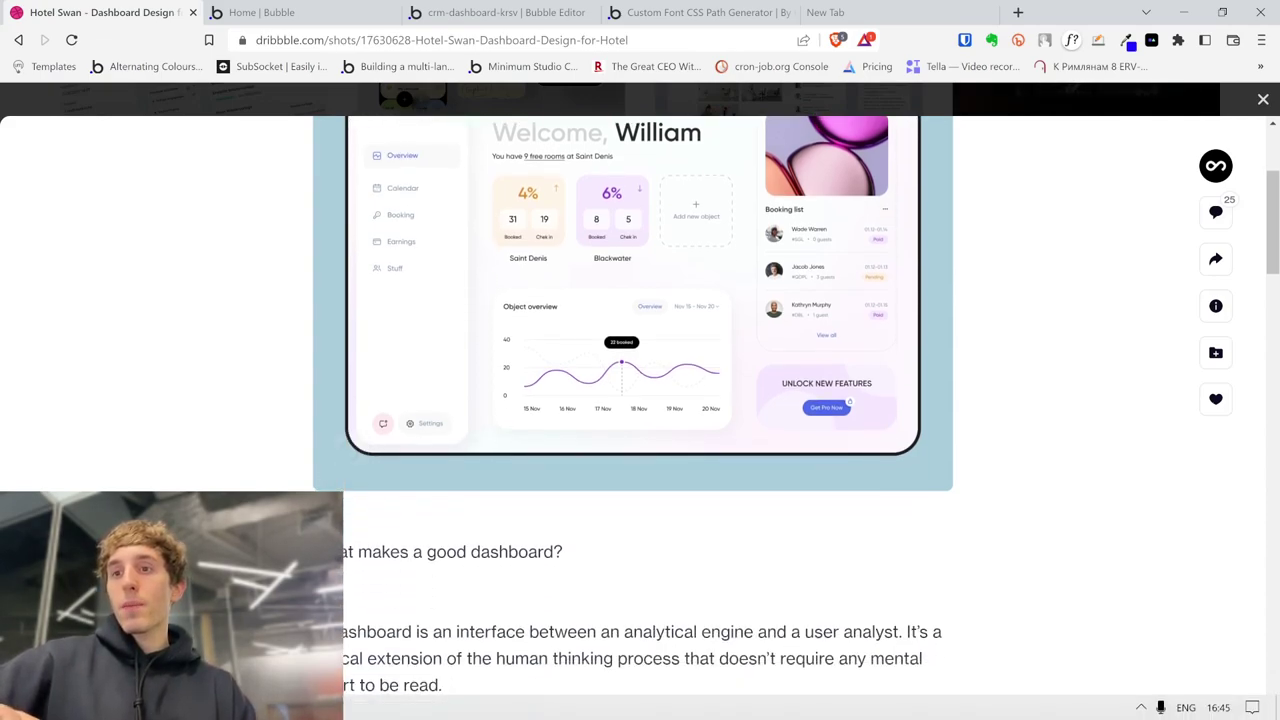
pyautogui.scroll(3, 370, 531)
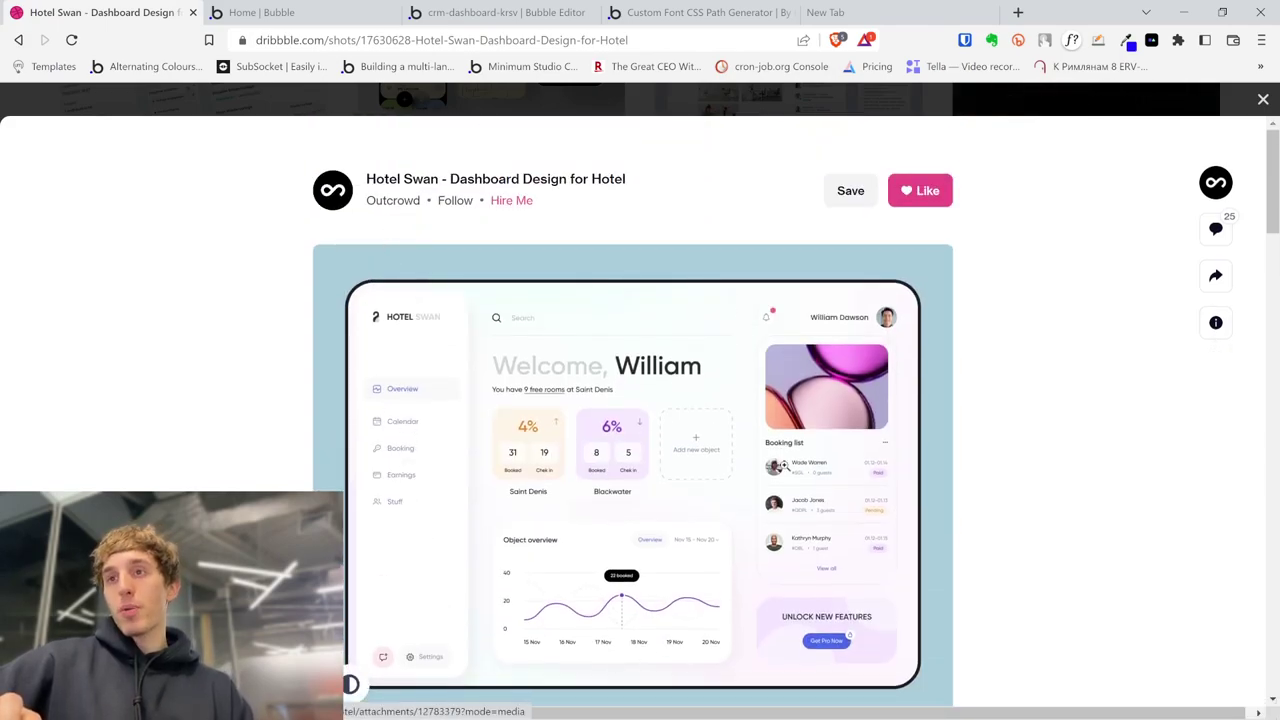
pyautogui.scroll(-6, 350, 684)
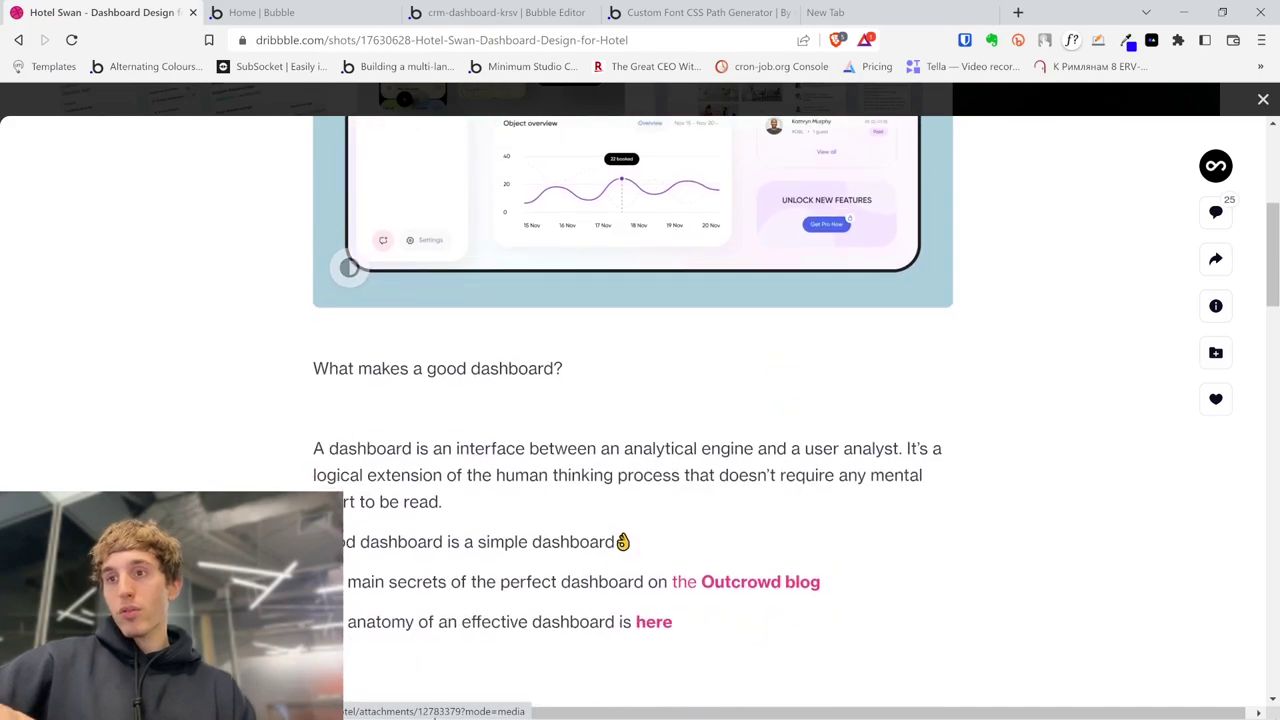
pyautogui.scroll(1, 380, 403)
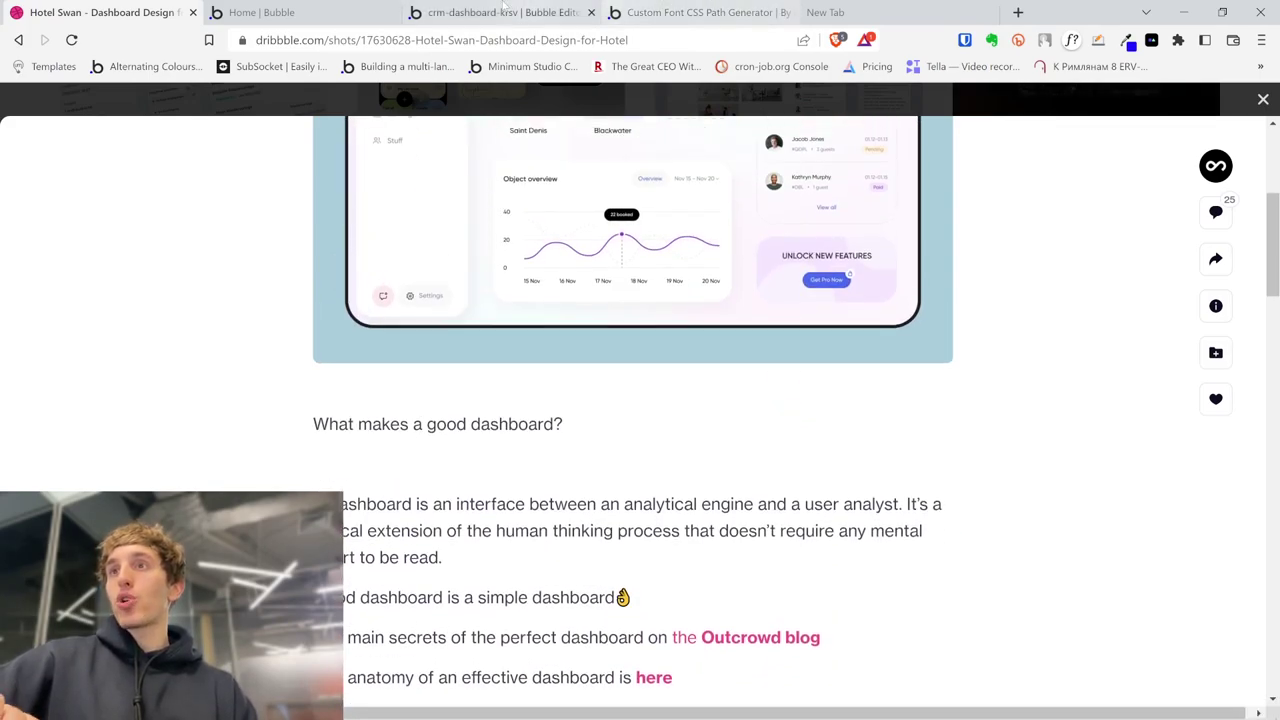
# - Switch to the crm-dashboard-krsv app in the Bubble editor and view the custom fonts and color palette in its general settings
pyautogui.click(505, 12)
pyautogui.scroll(3, 422, 282)
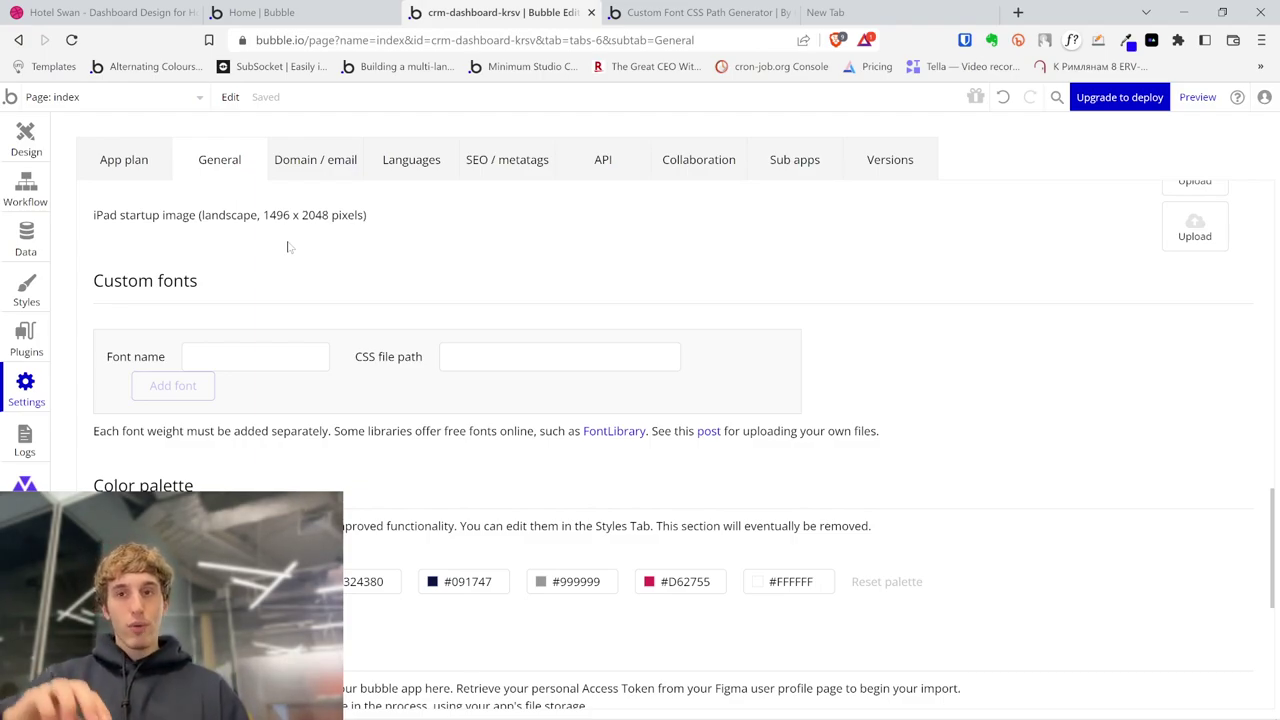
pyautogui.scroll(-1, 280, 307)
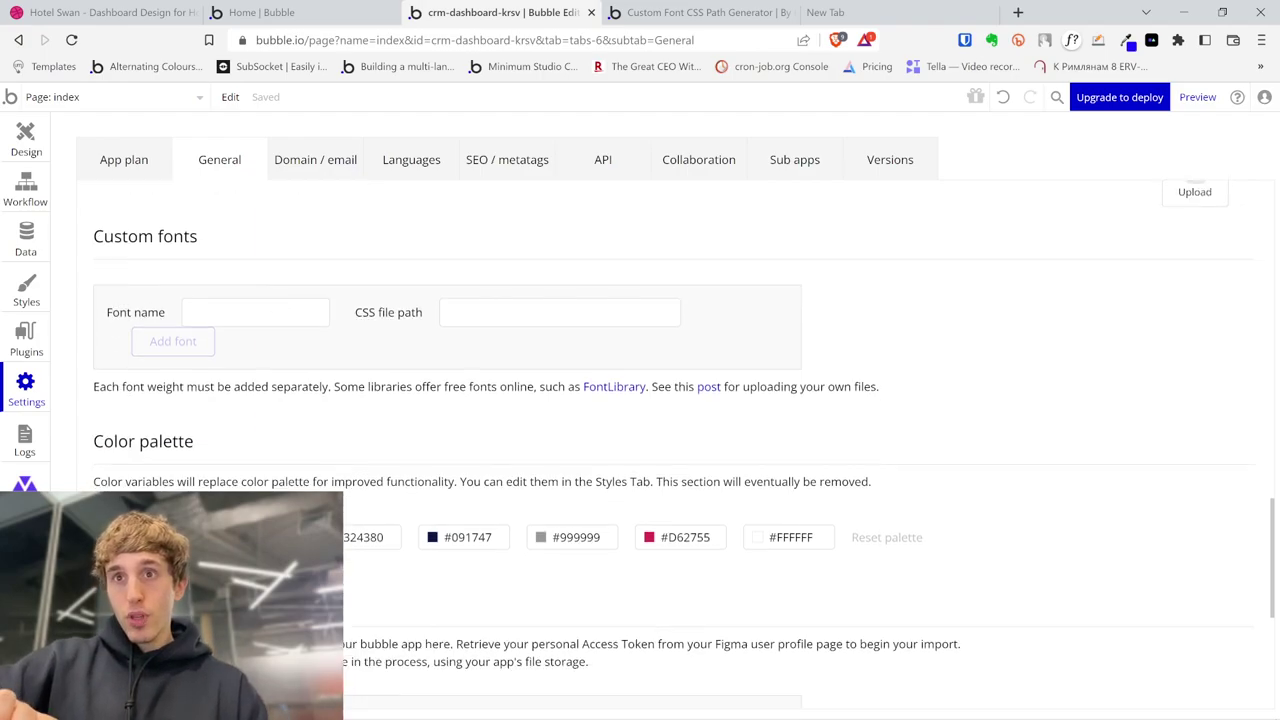
# - Open the app's style variables and review the default fonts and colors
pyautogui.click(27, 290)
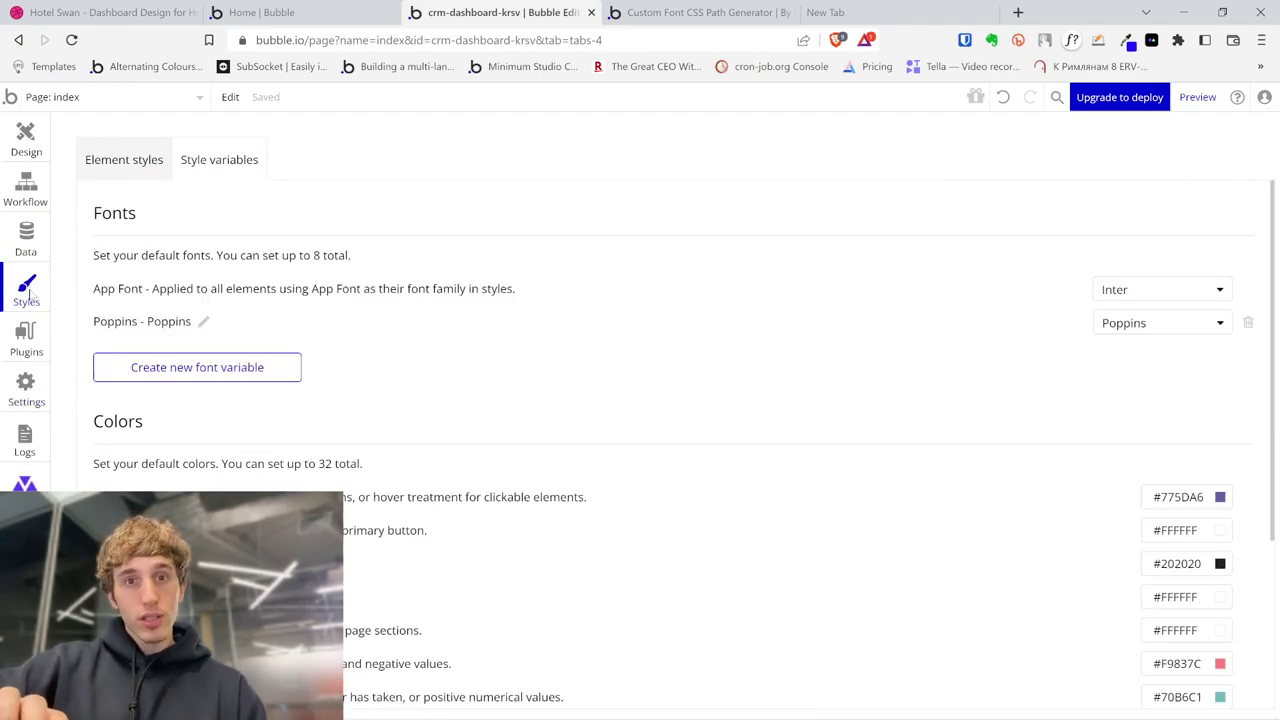
pyautogui.scroll(-1, 340, 300)
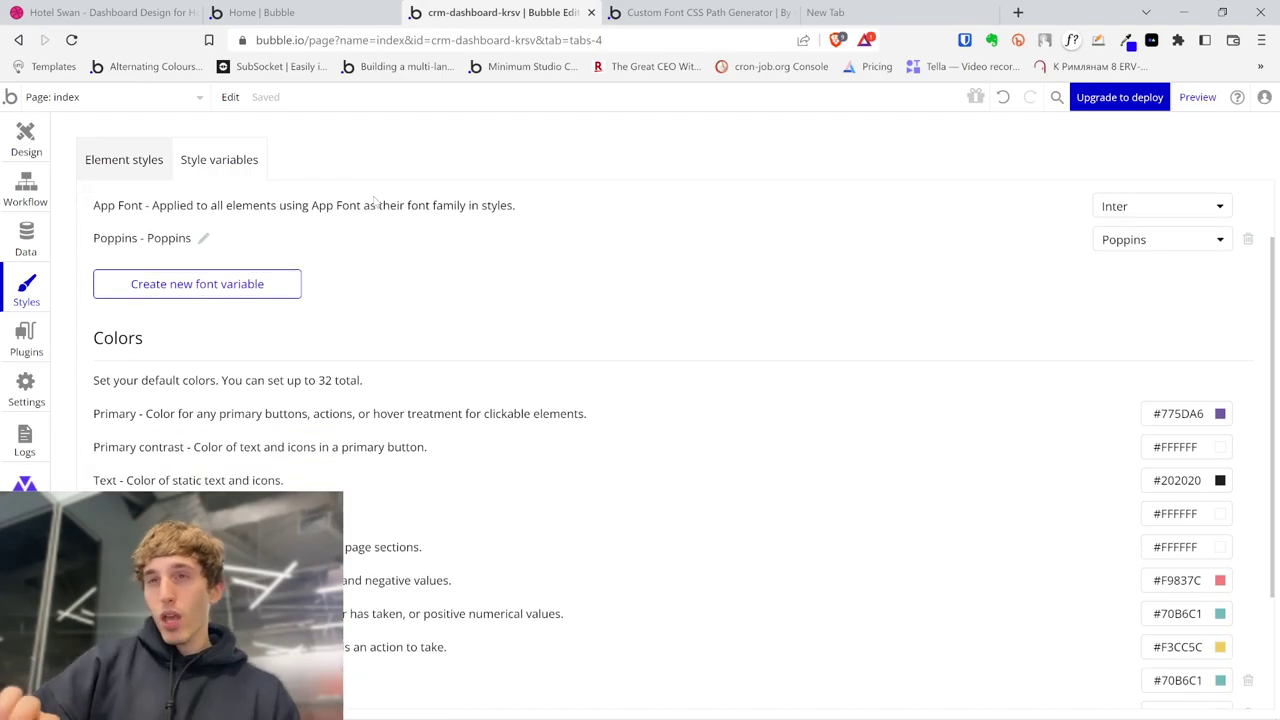
pyautogui.scroll(1, 320, 400)
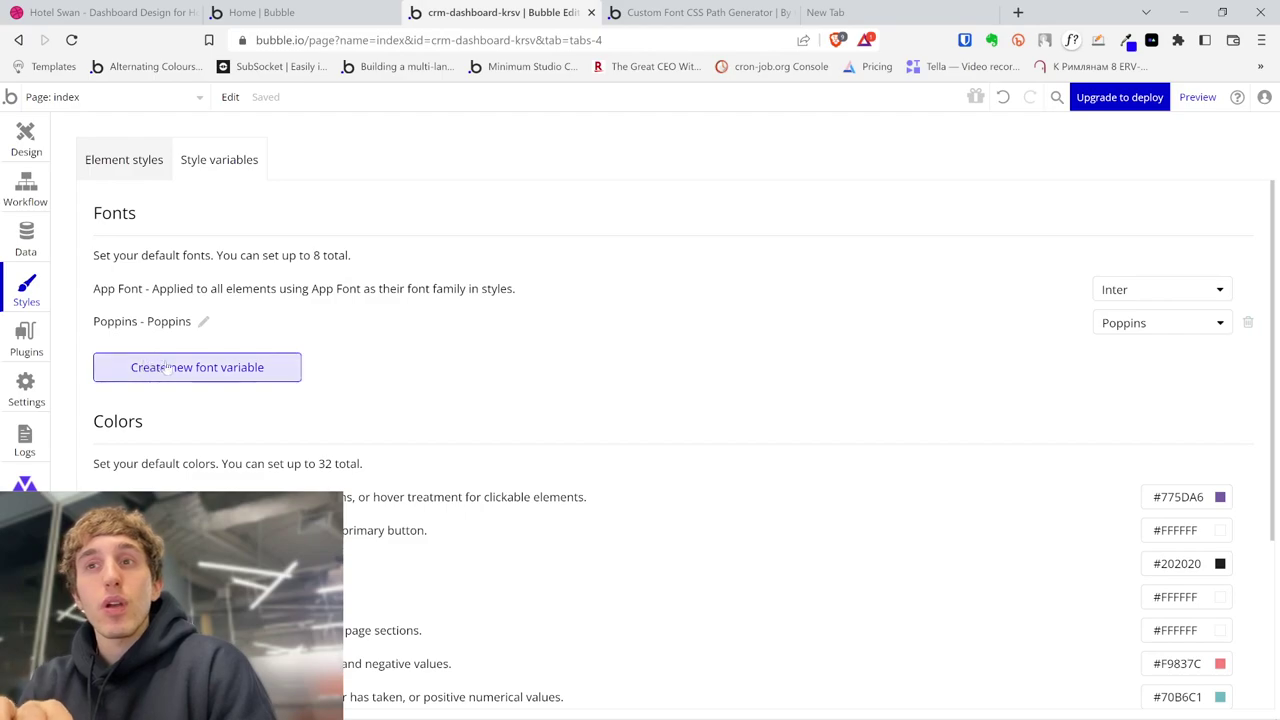
pyautogui.scroll(-2, 345, 410)
pyautogui.scroll(-1, 345, 410)
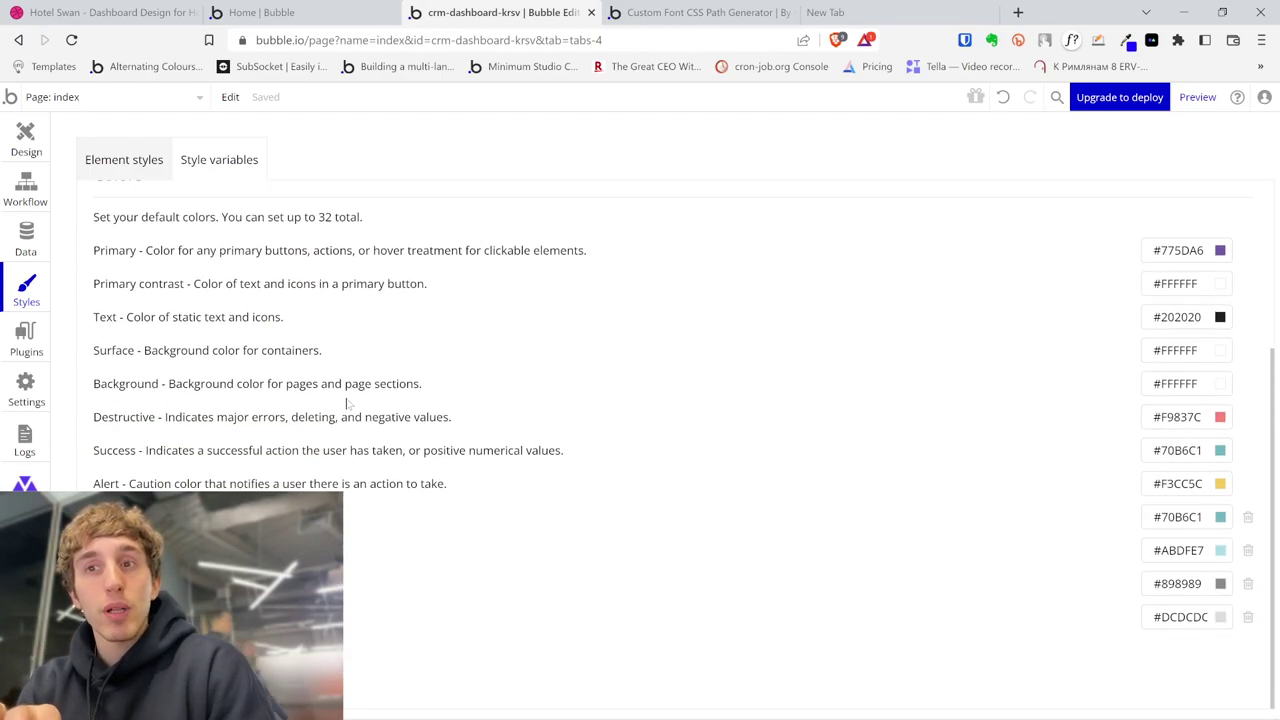
pyautogui.scroll(3, 205, 318)
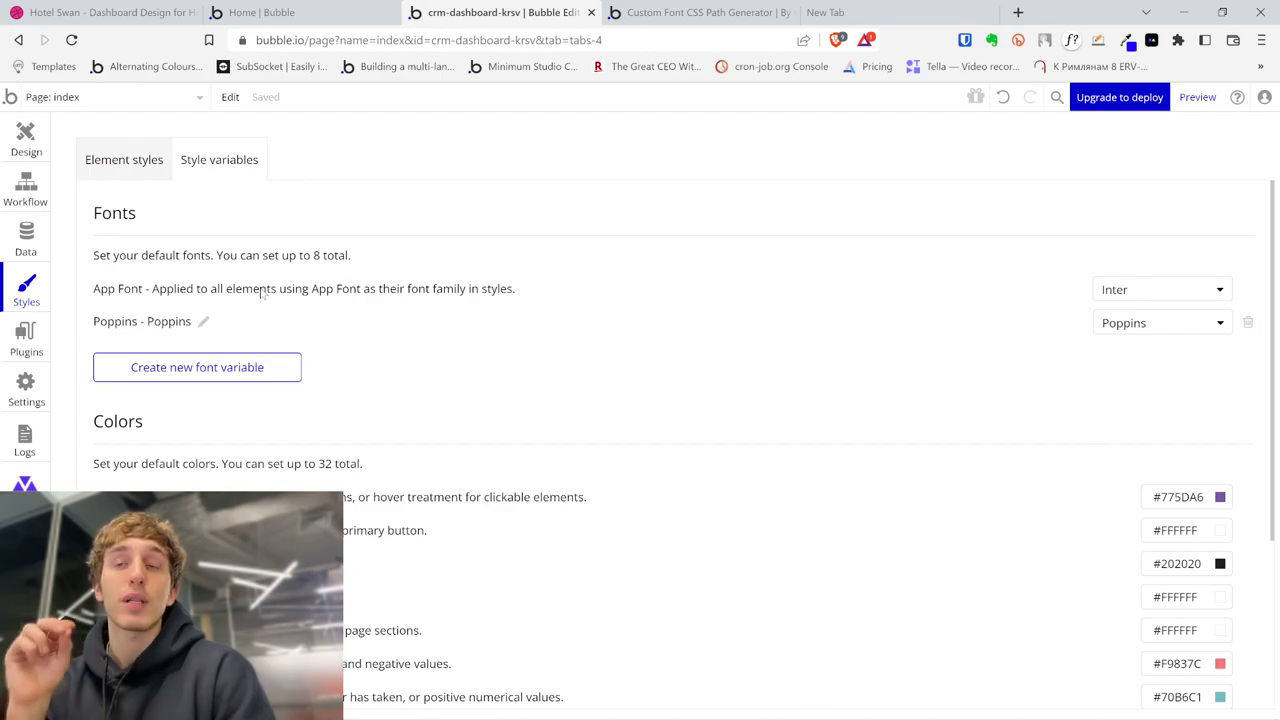
# - Create a new font variable named "Gillroy" with the description "my font"
pyautogui.click(227, 372)
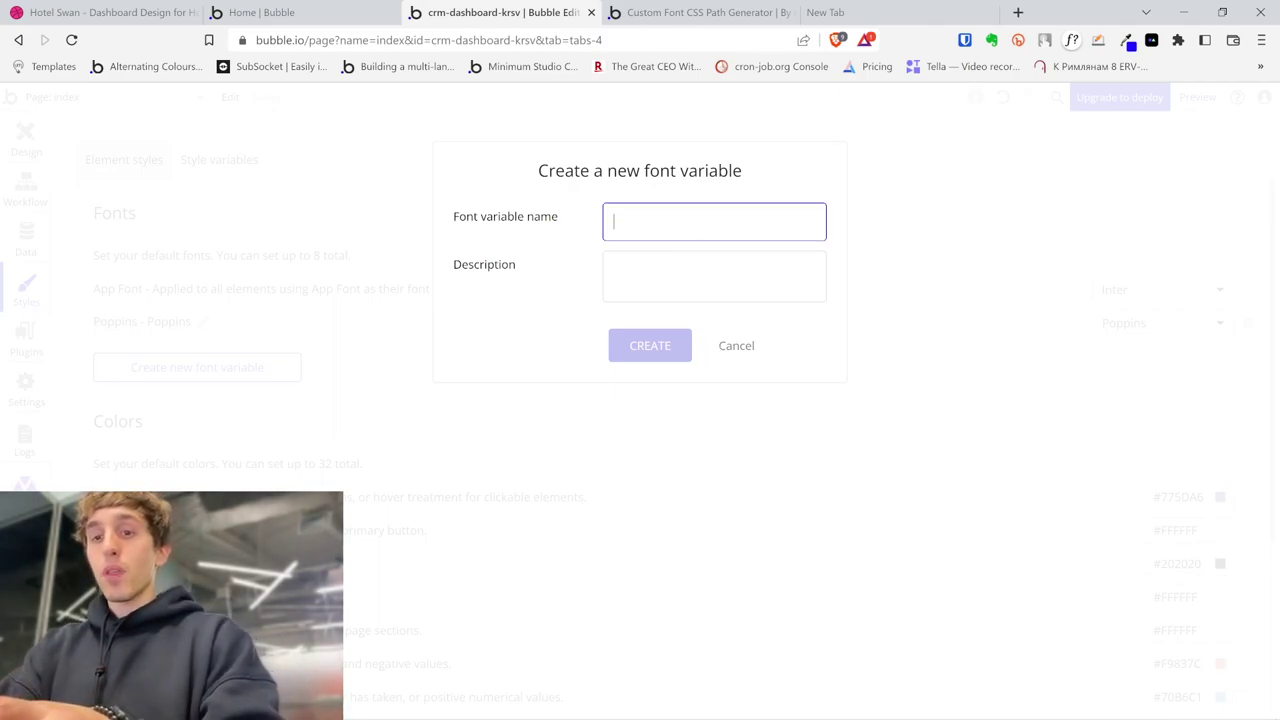
pyautogui.write('Gillroy')
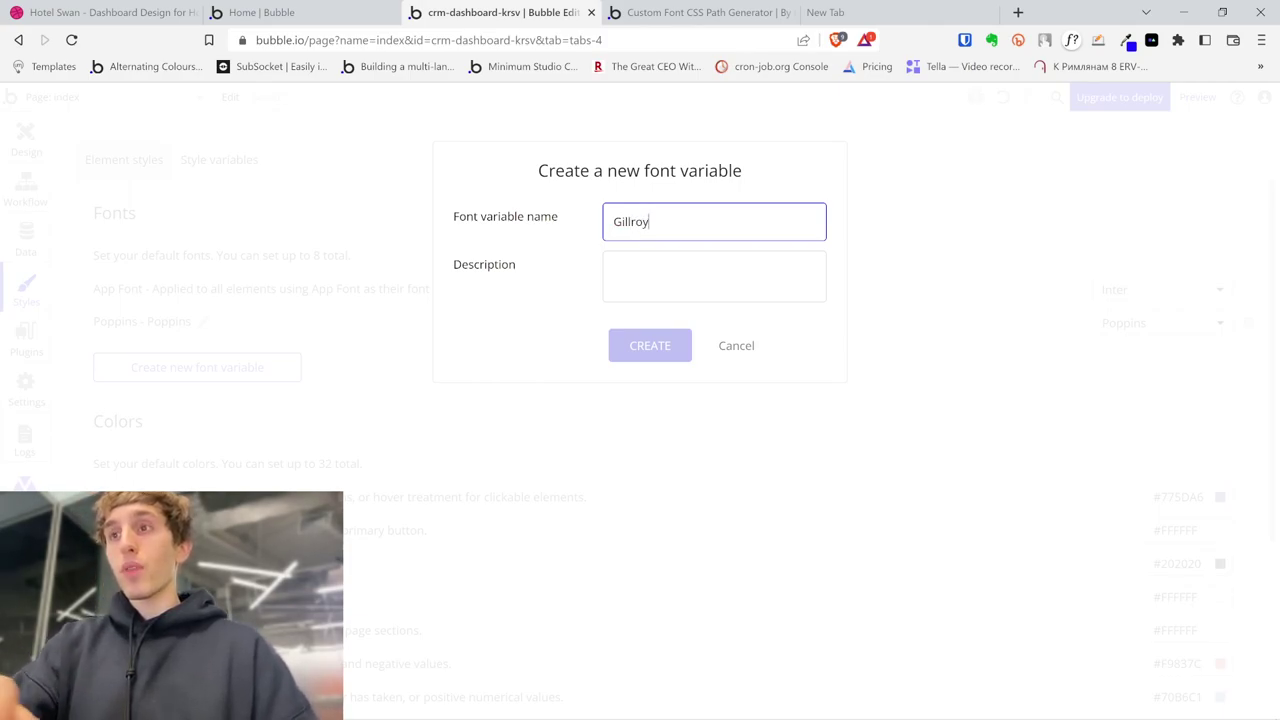
pyautogui.click(714, 276)
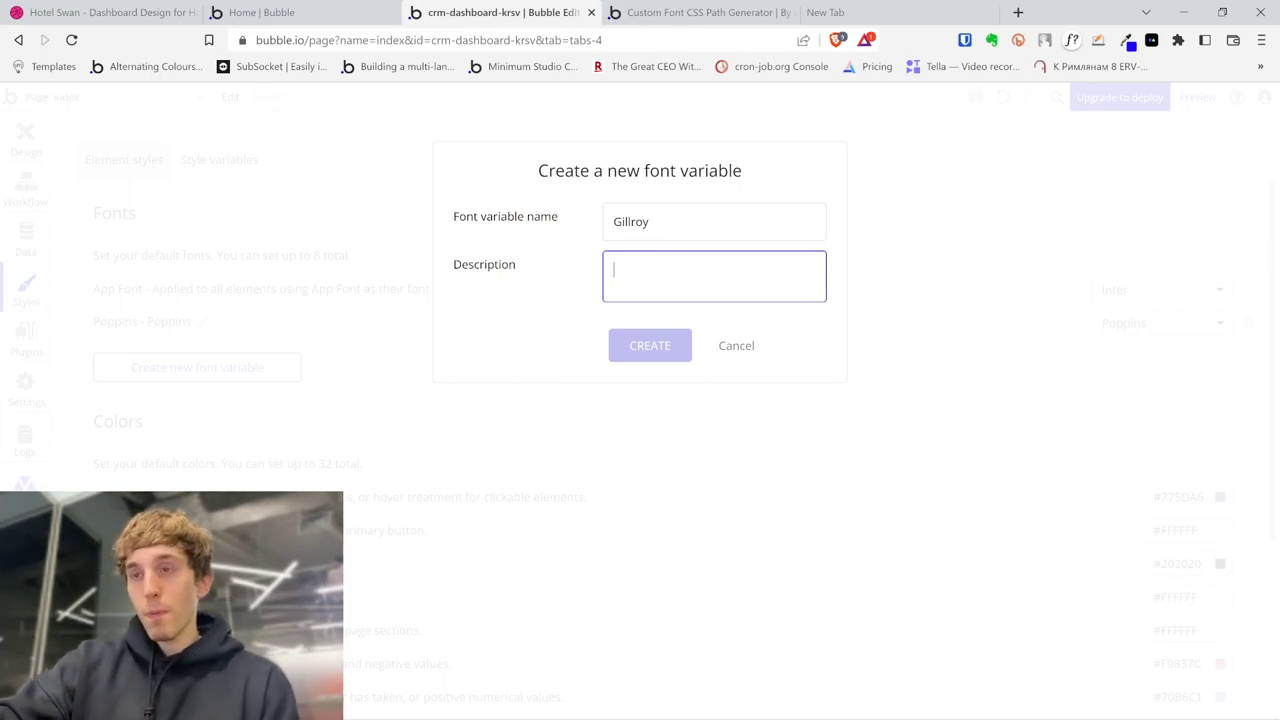
pyautogui.write('my font')
pyautogui.click(647, 345)
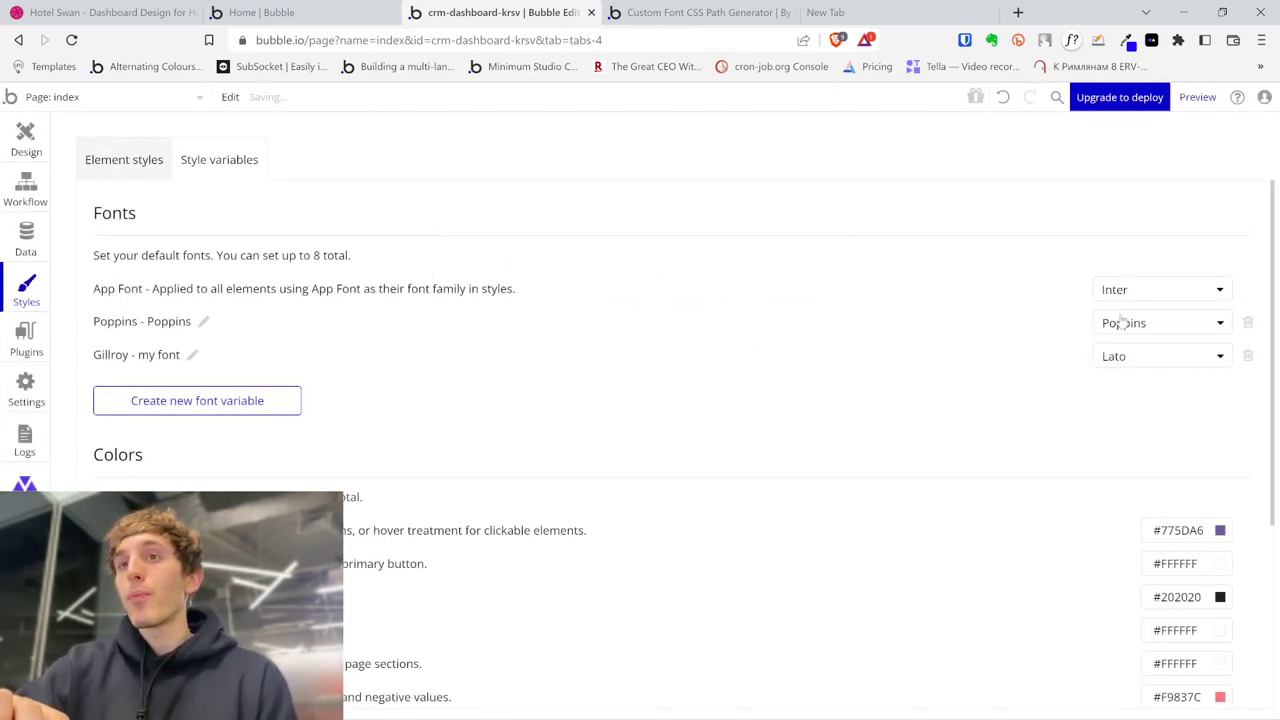
# - Search the font choices of the Gillroy variable for "gill"
pyautogui.click(1130, 356)
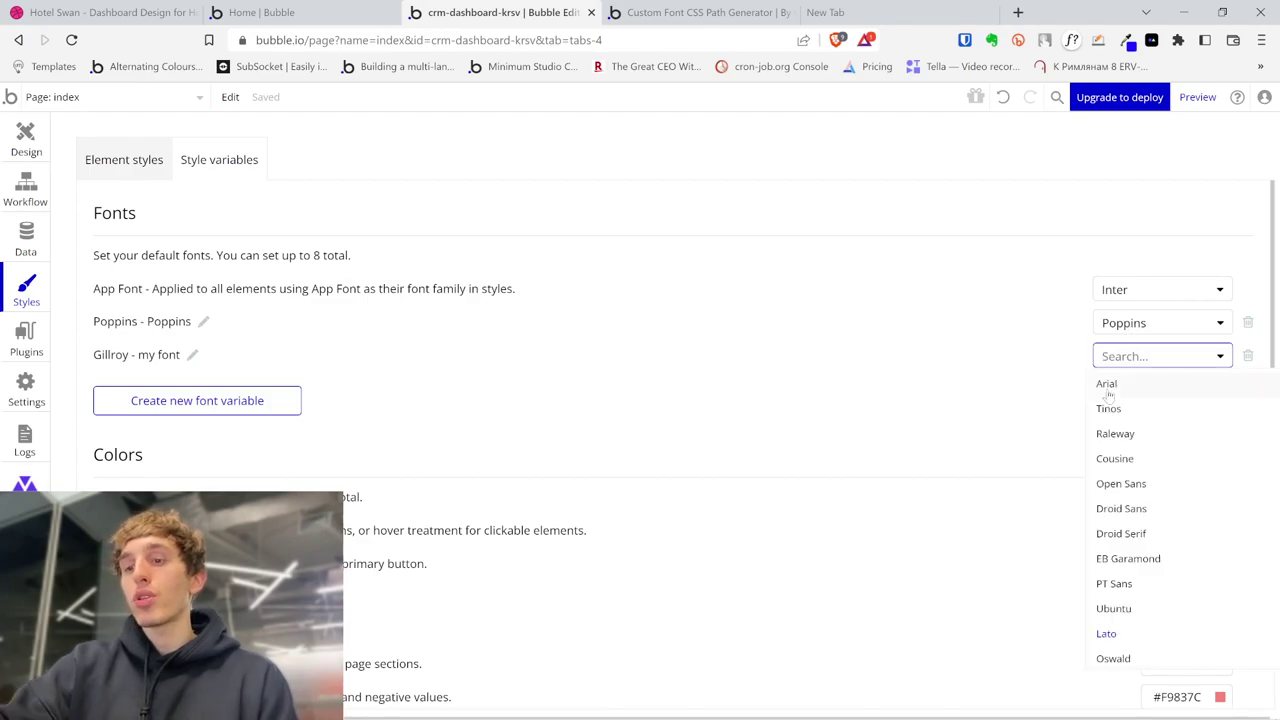
pyautogui.write('gill')
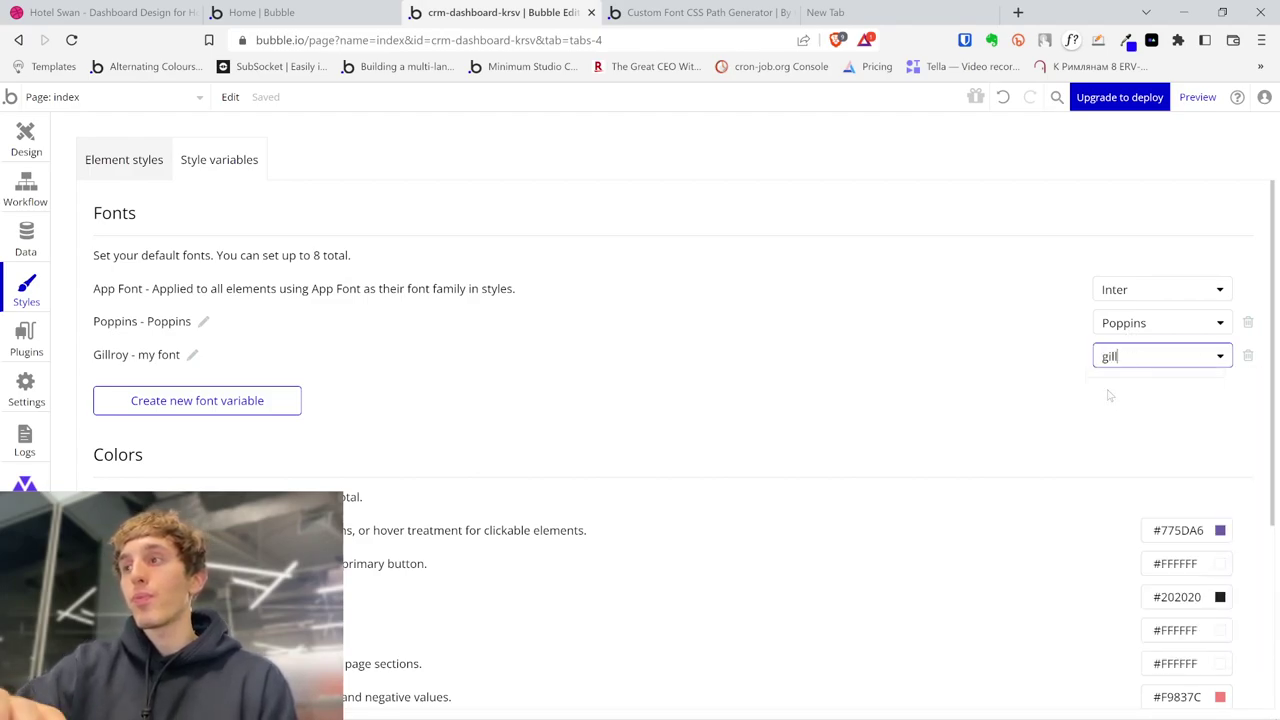
pyautogui.press('BackSpace')
pyautogui.press('BackSpace')
pyautogui.press('BackSpace')
pyautogui.press('BackSpace')
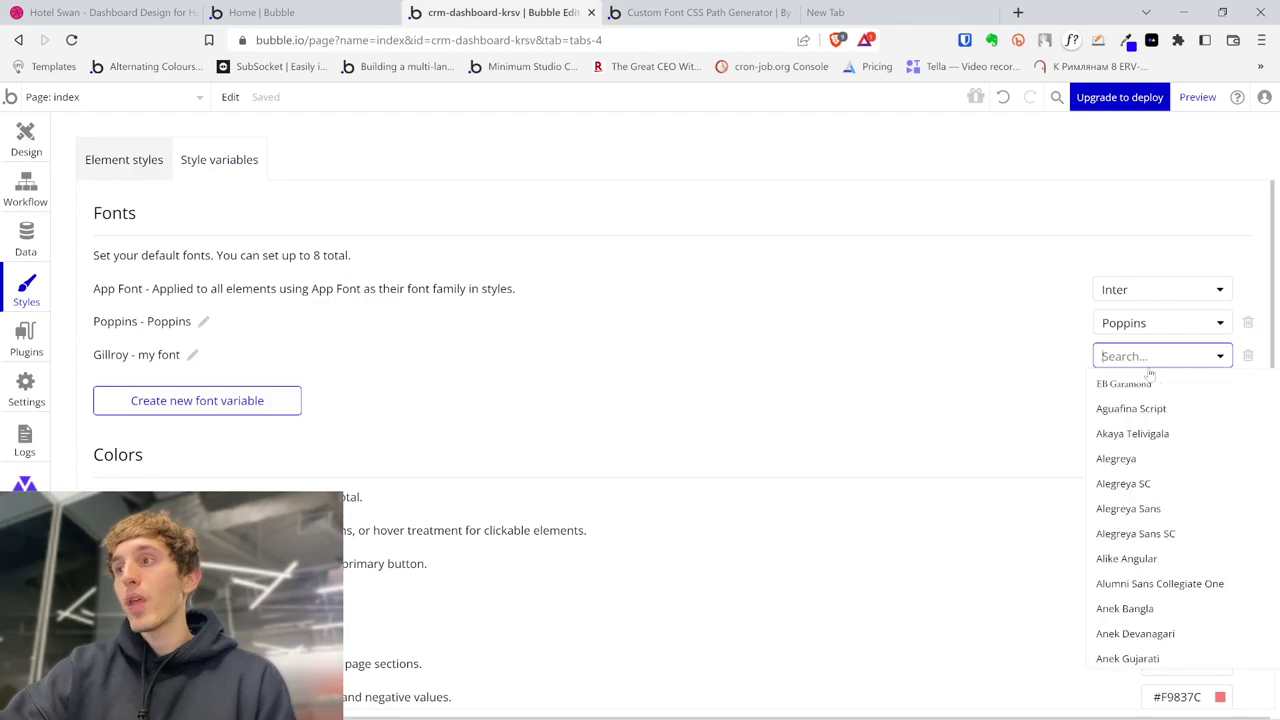
pyautogui.click(991, 366)
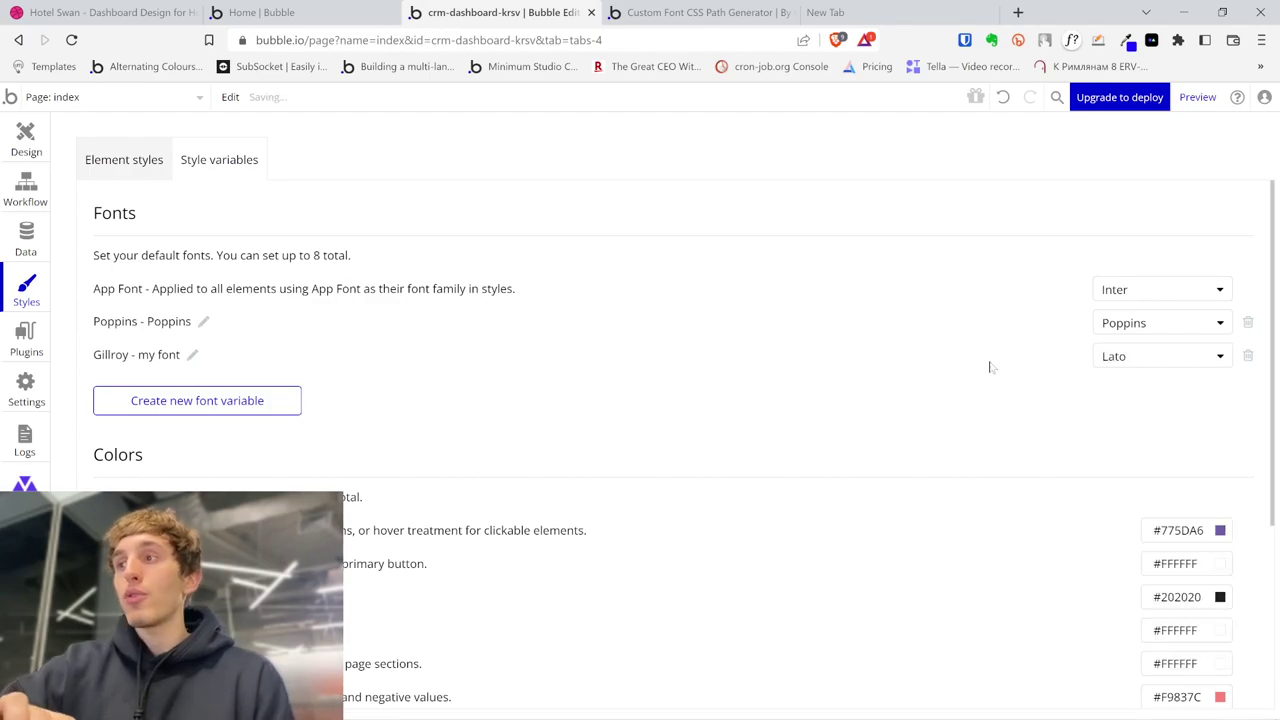
# - Switch to the Custom Font CSS Path Generator page and upload the font file Gilroy-Black.ttf
pyautogui.click(655, 12)
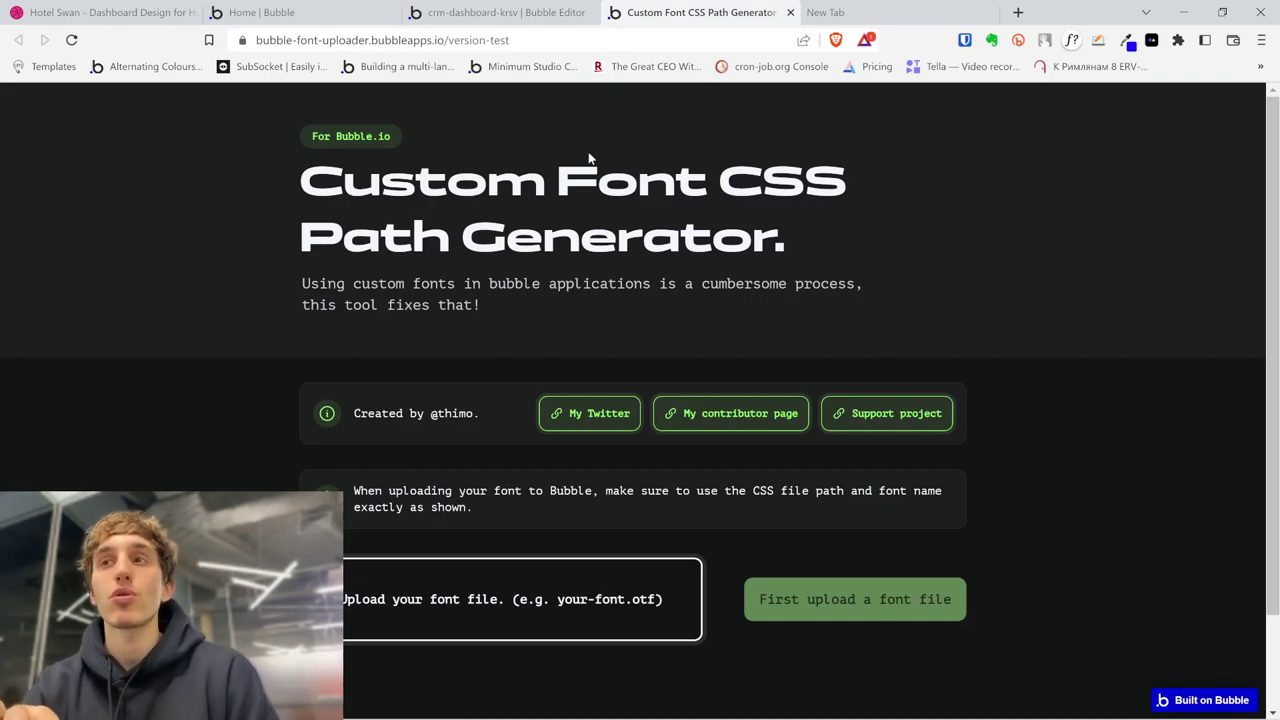
pyautogui.click(475, 582)
pyautogui.doubleClick(548, 132)
pyautogui.click(806, 114)
pyautogui.click(877, 515)
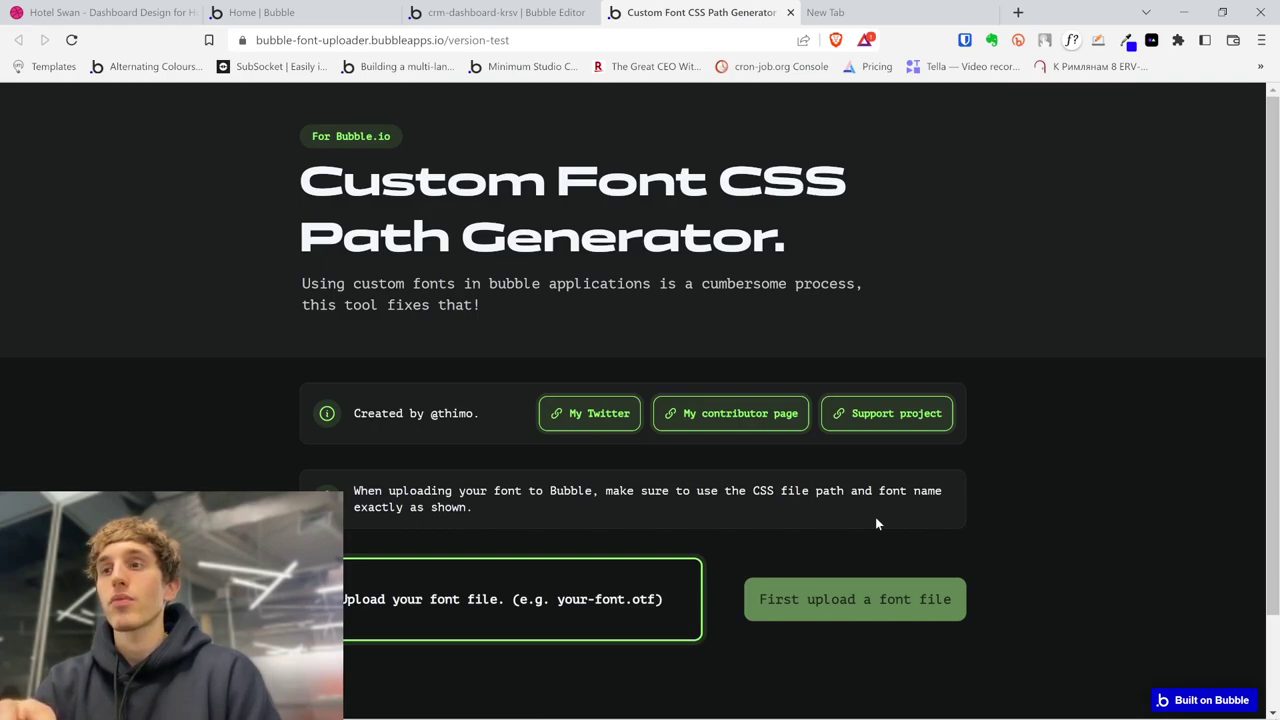
pyautogui.scroll(-1, 800, 470)
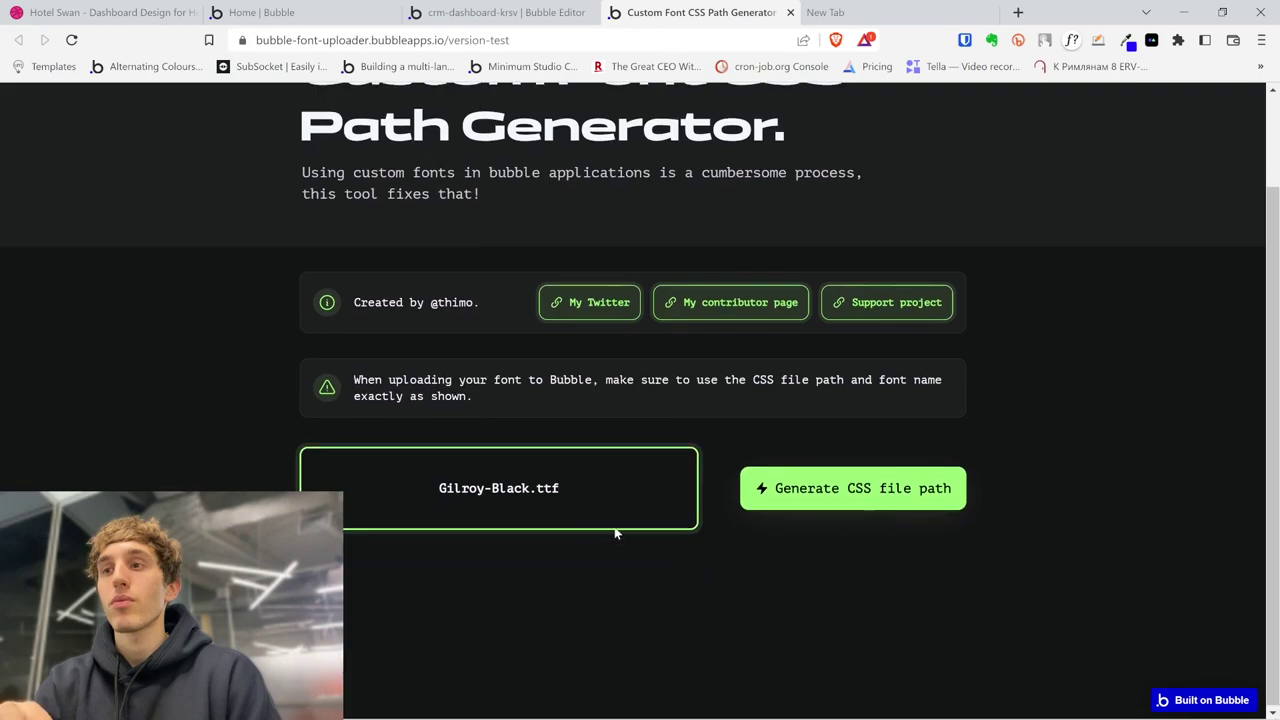
# - Generate the CSS file path for Gilroy-Black.ttf and select the whole resulting path
pyautogui.click(817, 494)
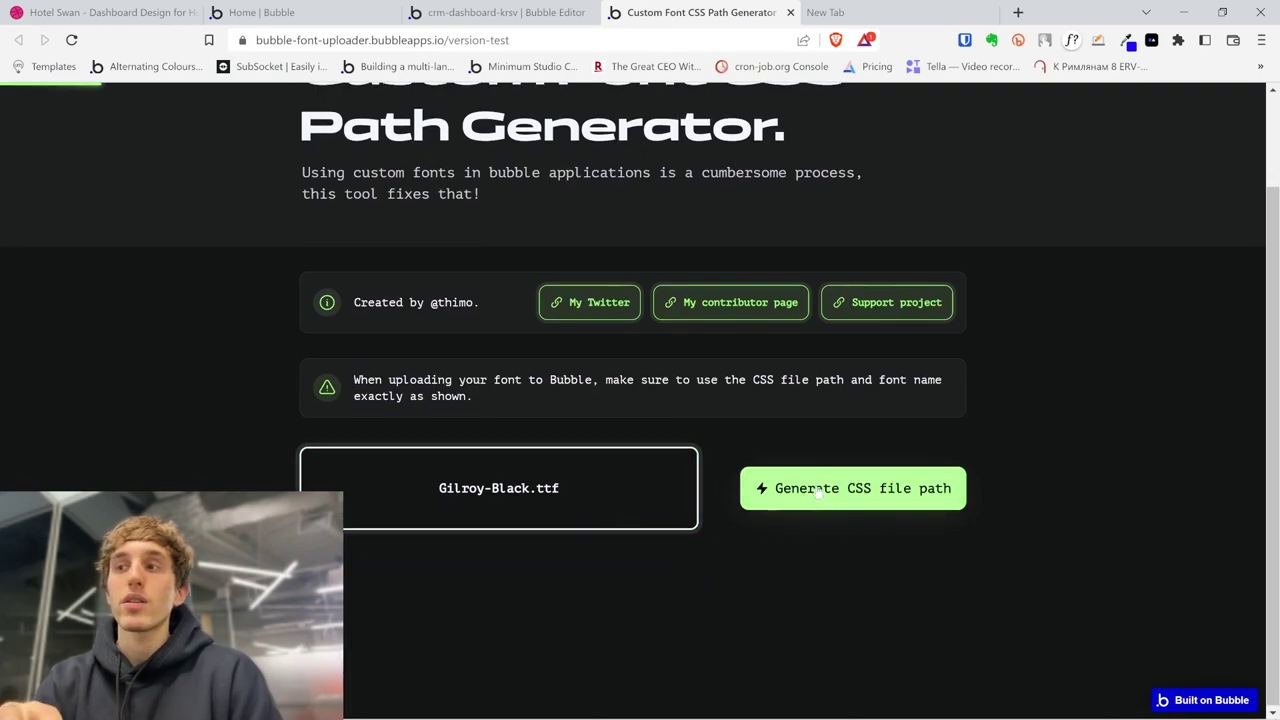
pyautogui.scroll(-1, 424, 575)
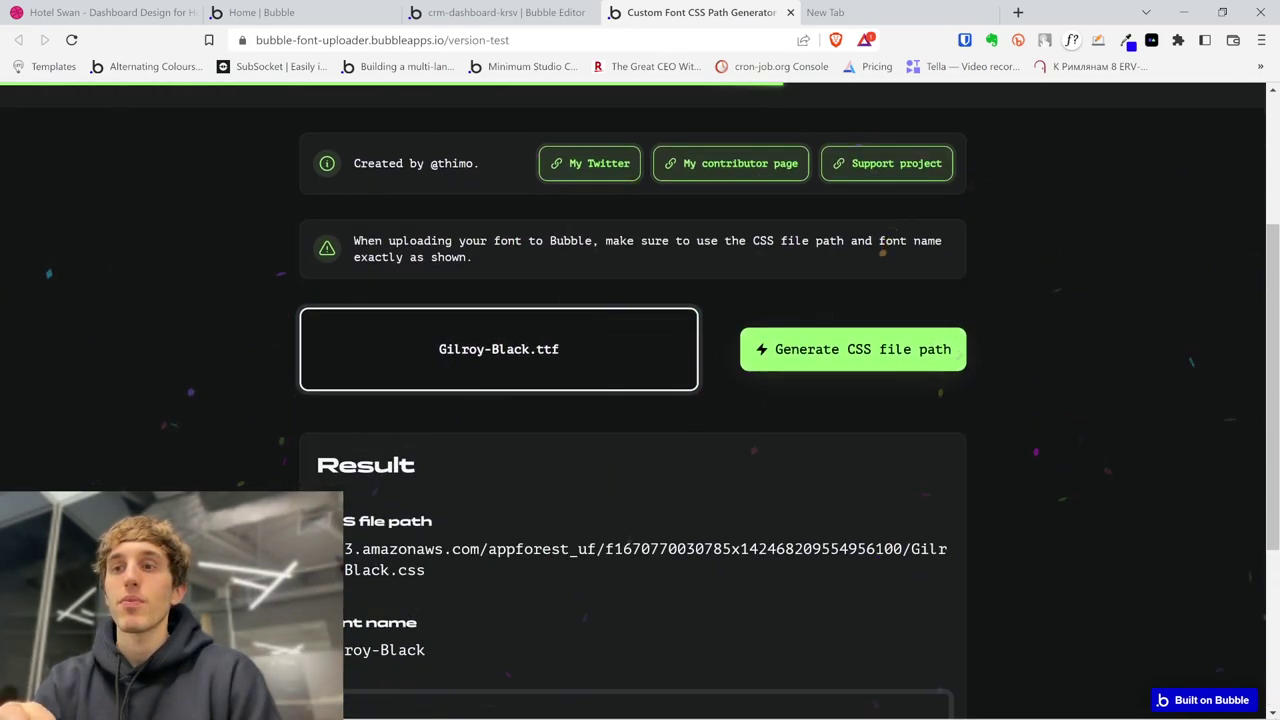
pyautogui.moveTo(424, 575); pyautogui.dragTo(330, 548)
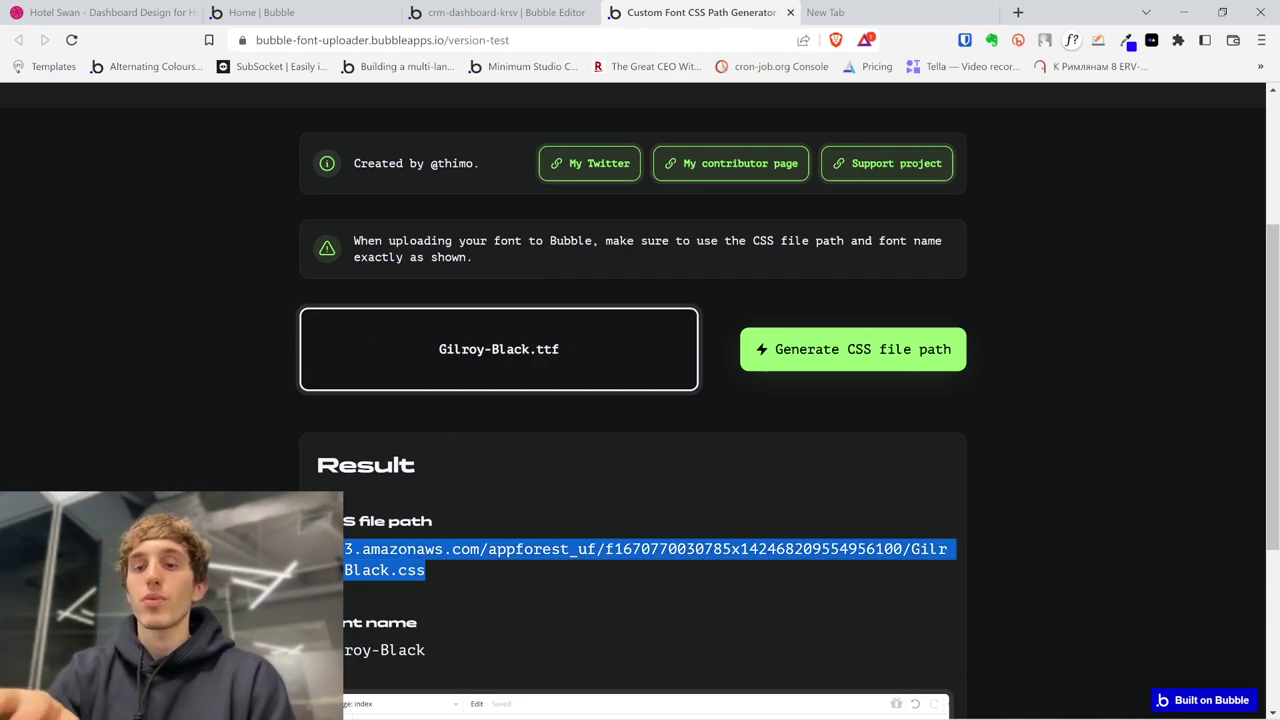
# - Reopen the crm-dashboard-krsv app in the editor from the Bubble home page and go to its element styles
pyautogui.middleClick(445, 8)
pyautogui.click(290, 12)
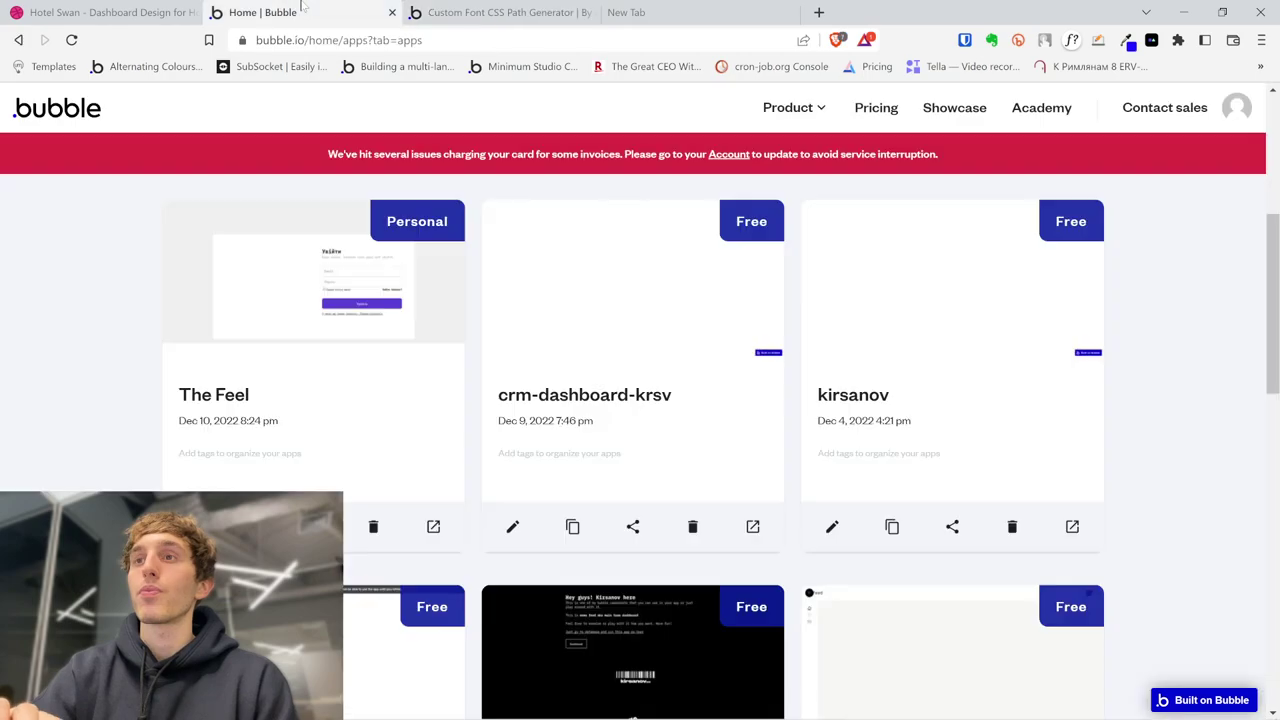
pyautogui.click(633, 326)
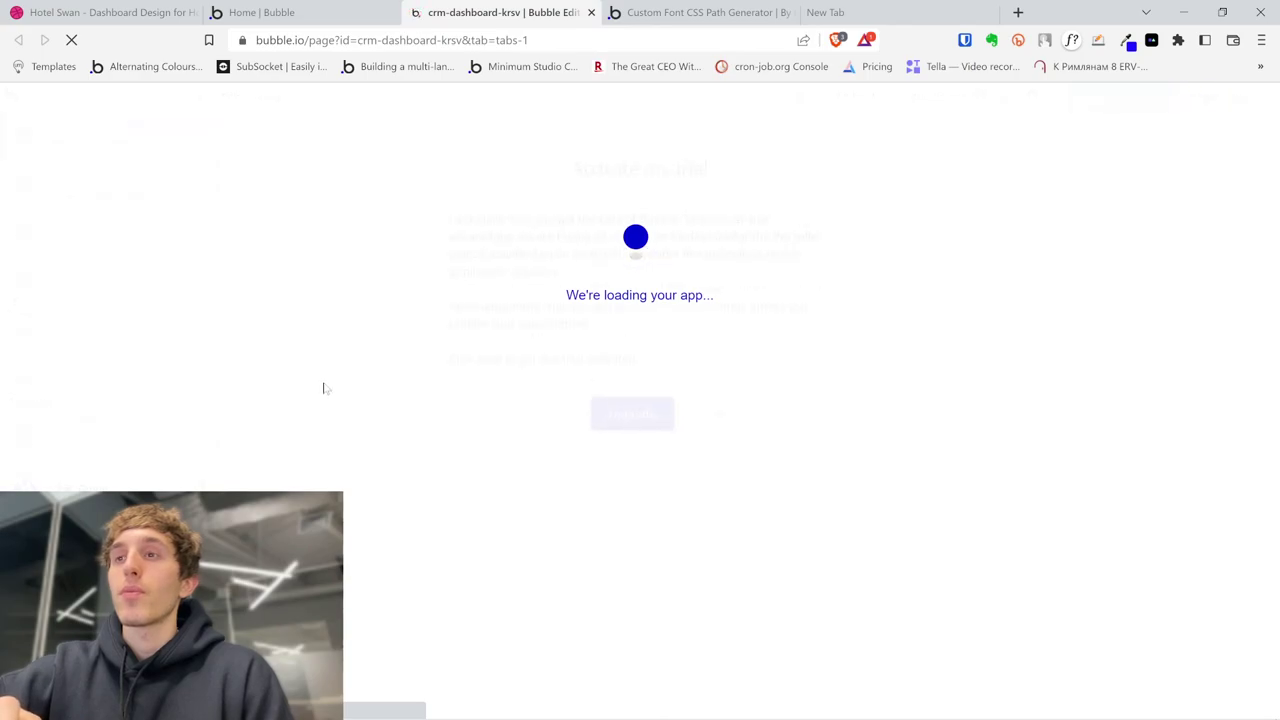
pyautogui.click(727, 414)
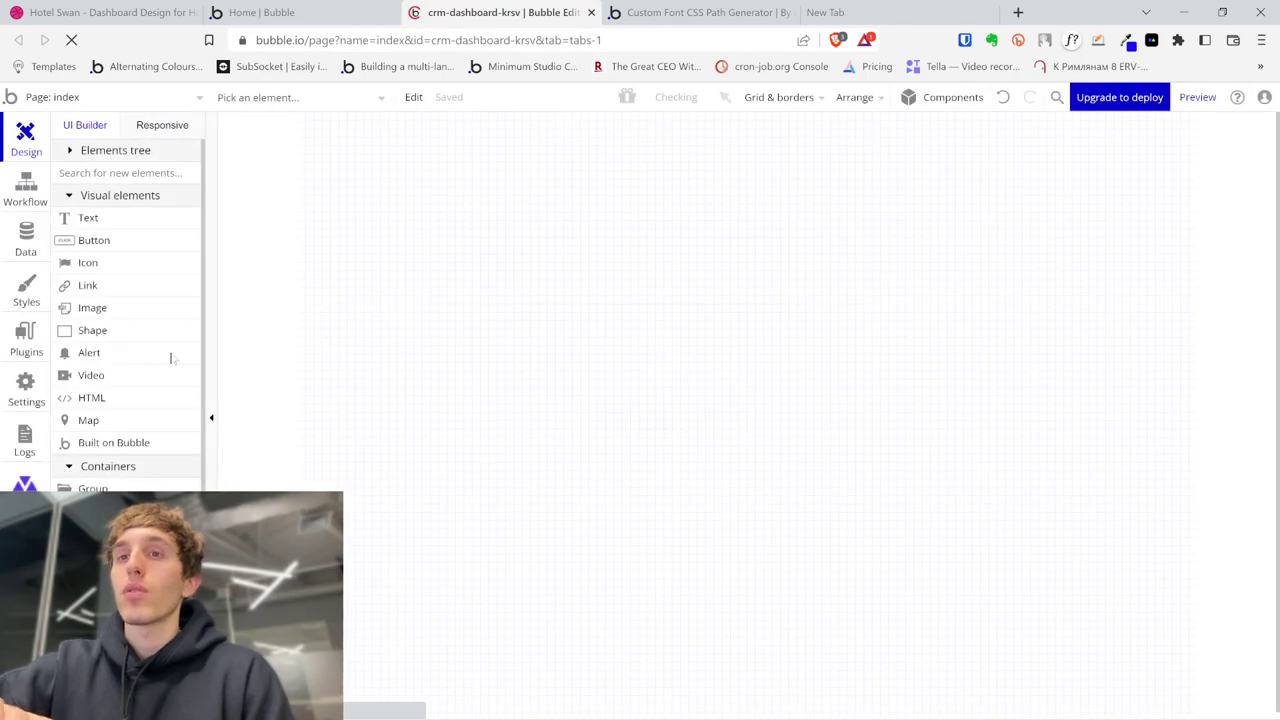
pyautogui.click(26, 388)
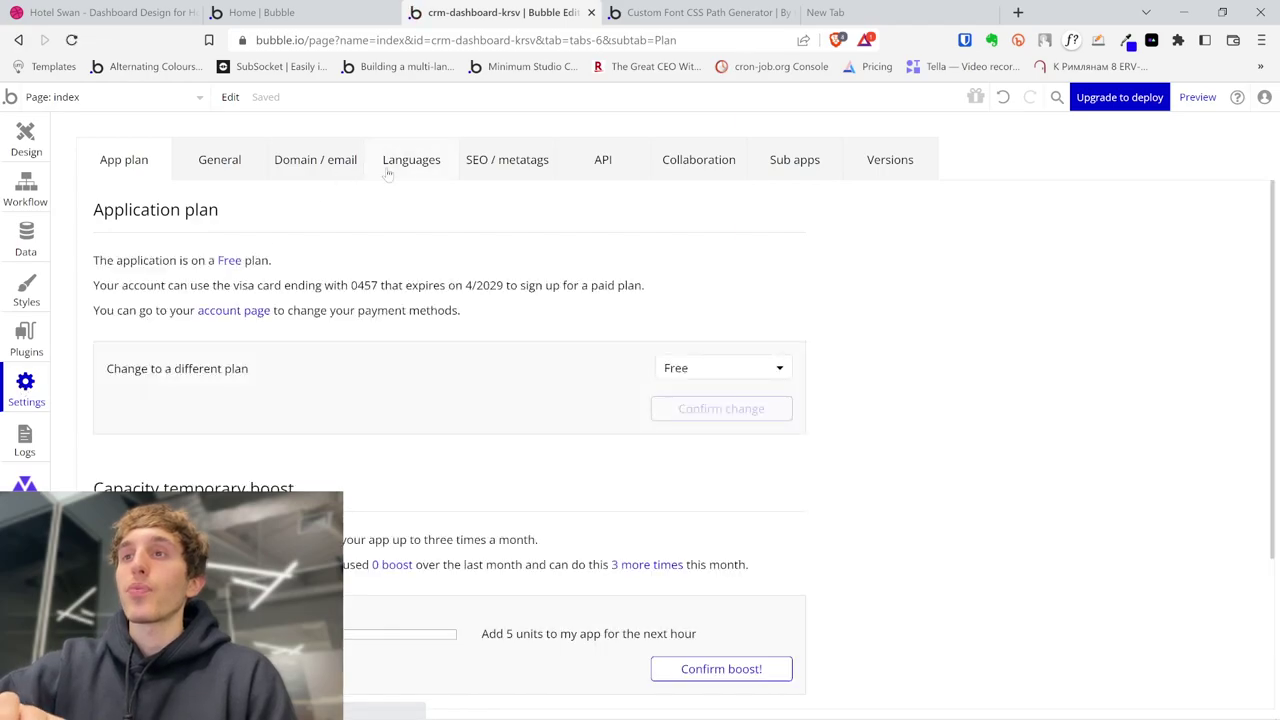
pyautogui.click(12, 298)
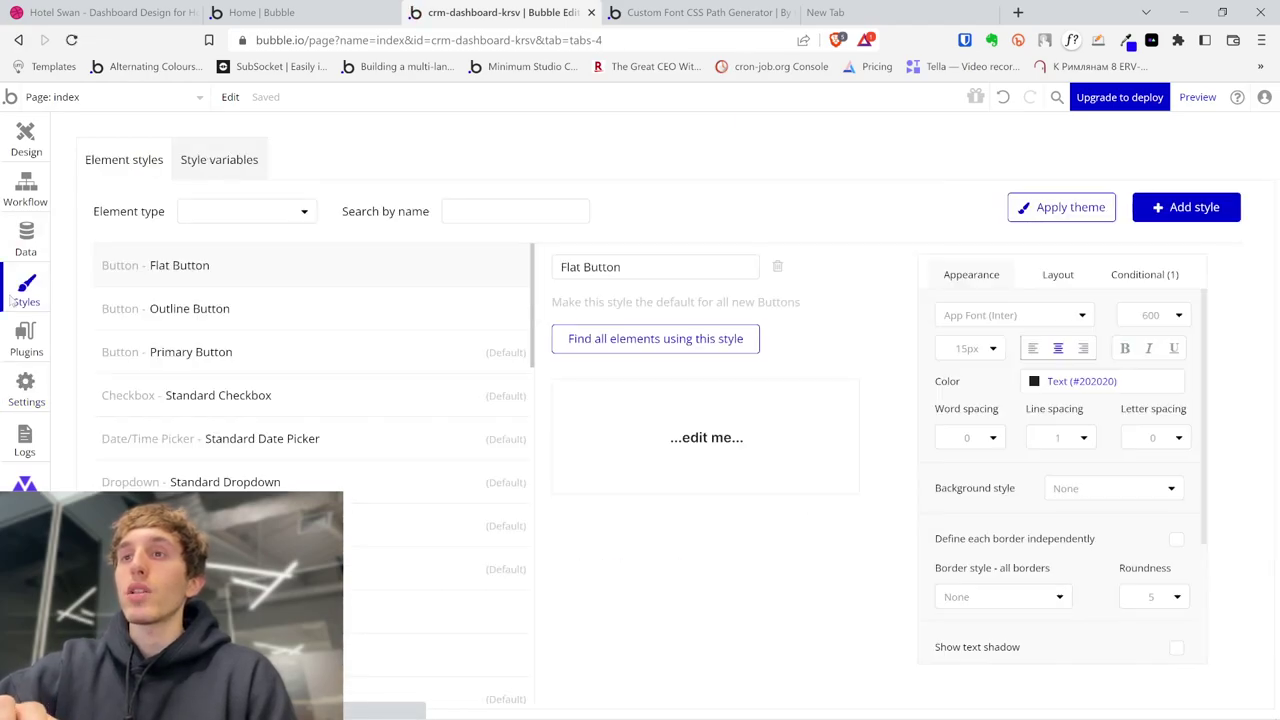
# - Open the app's general settings and find the Custom fonts section
pyautogui.click(215, 159)
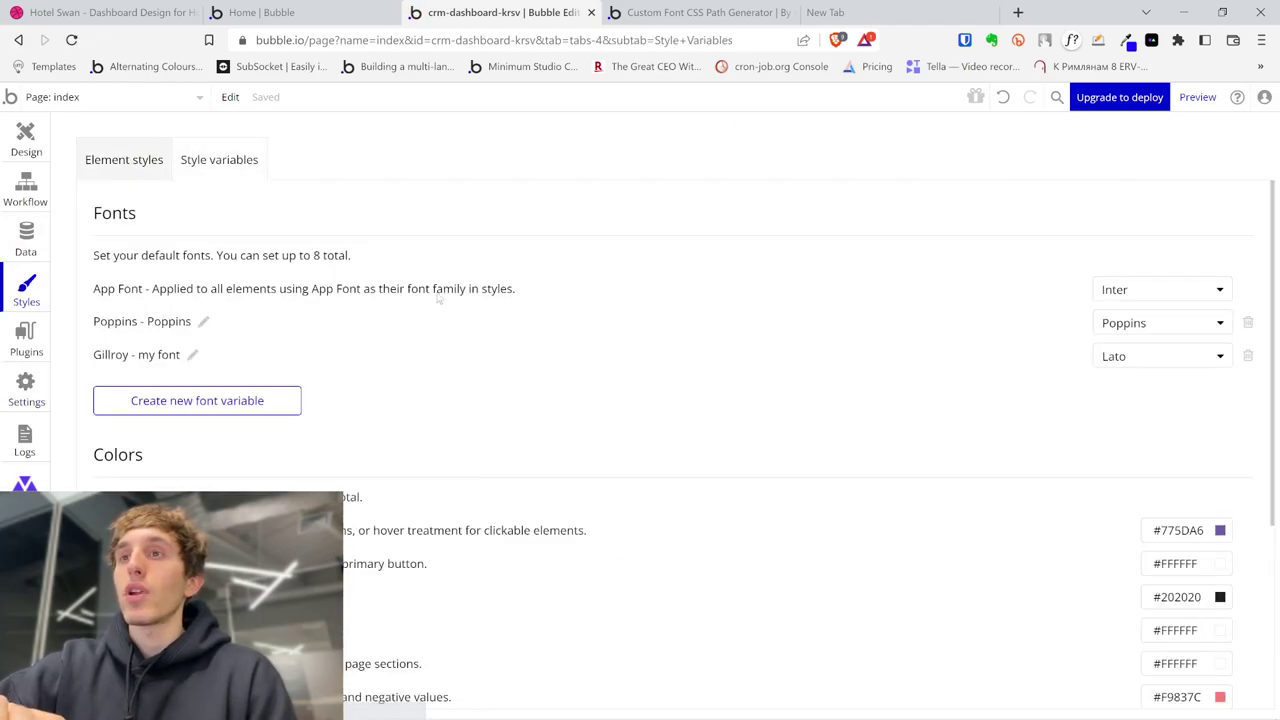
pyautogui.click(12, 383)
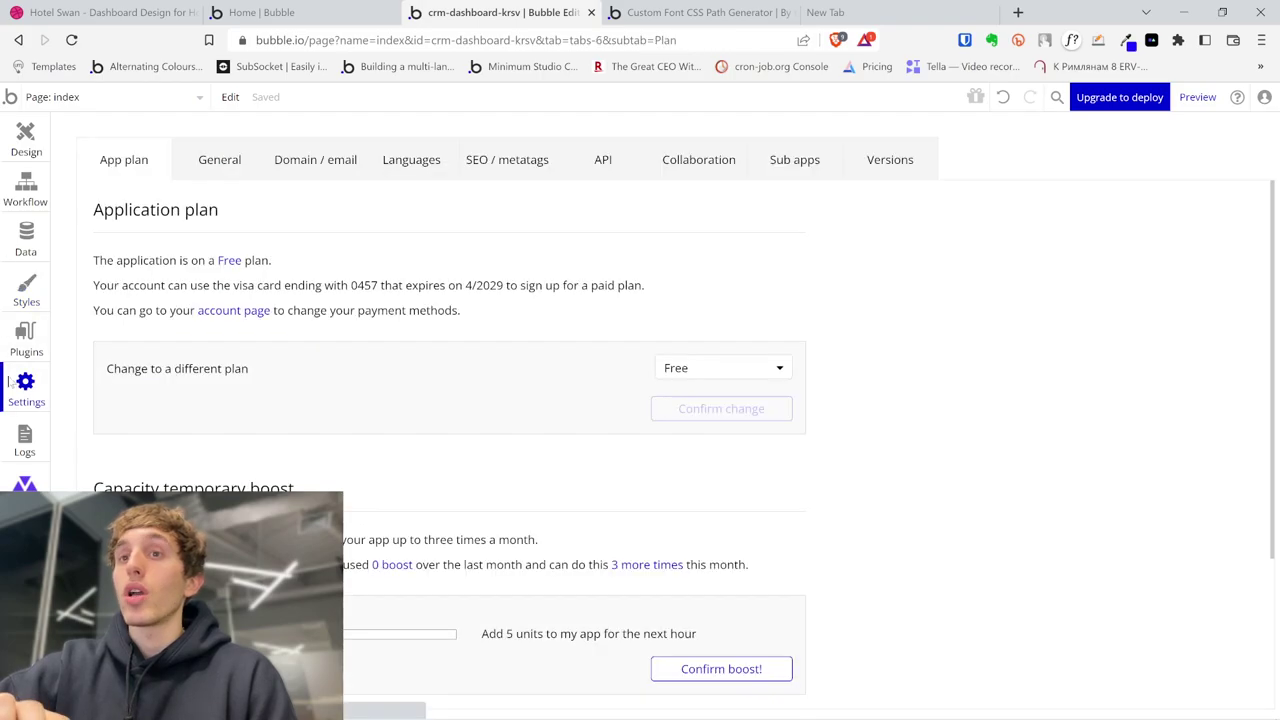
pyautogui.click(314, 163)
pyautogui.click(226, 162)
pyautogui.scroll(-5, 422, 402)
pyautogui.scroll(-3, 422, 402)
pyautogui.scroll(6, 422, 402)
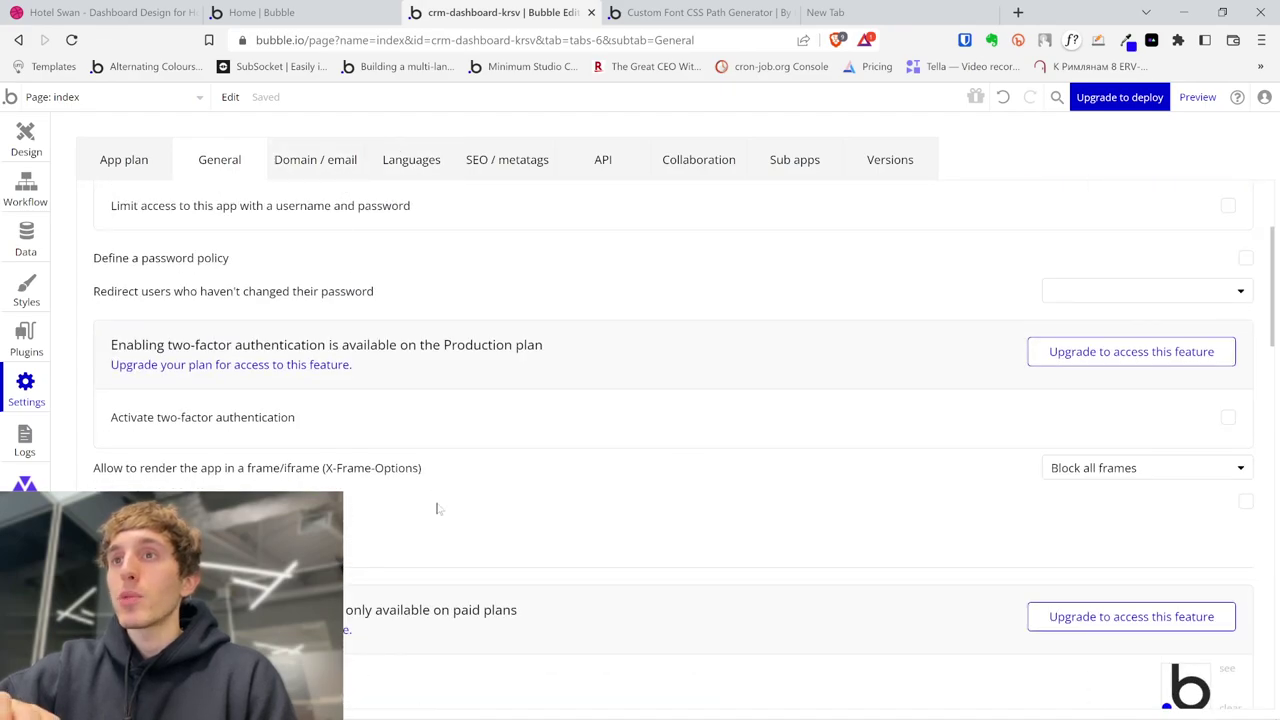
pyautogui.scroll(-6, 436, 508)
pyautogui.scroll(-10, 436, 508)
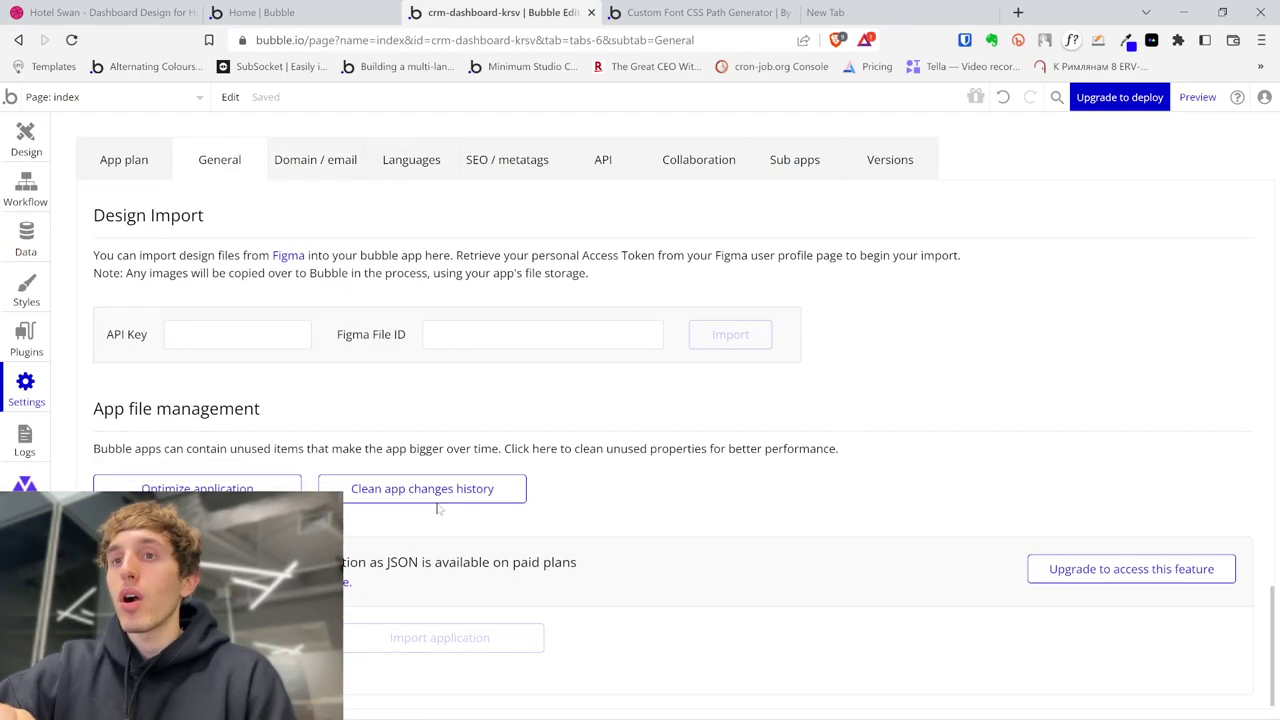
pyautogui.scroll(5, 437, 509)
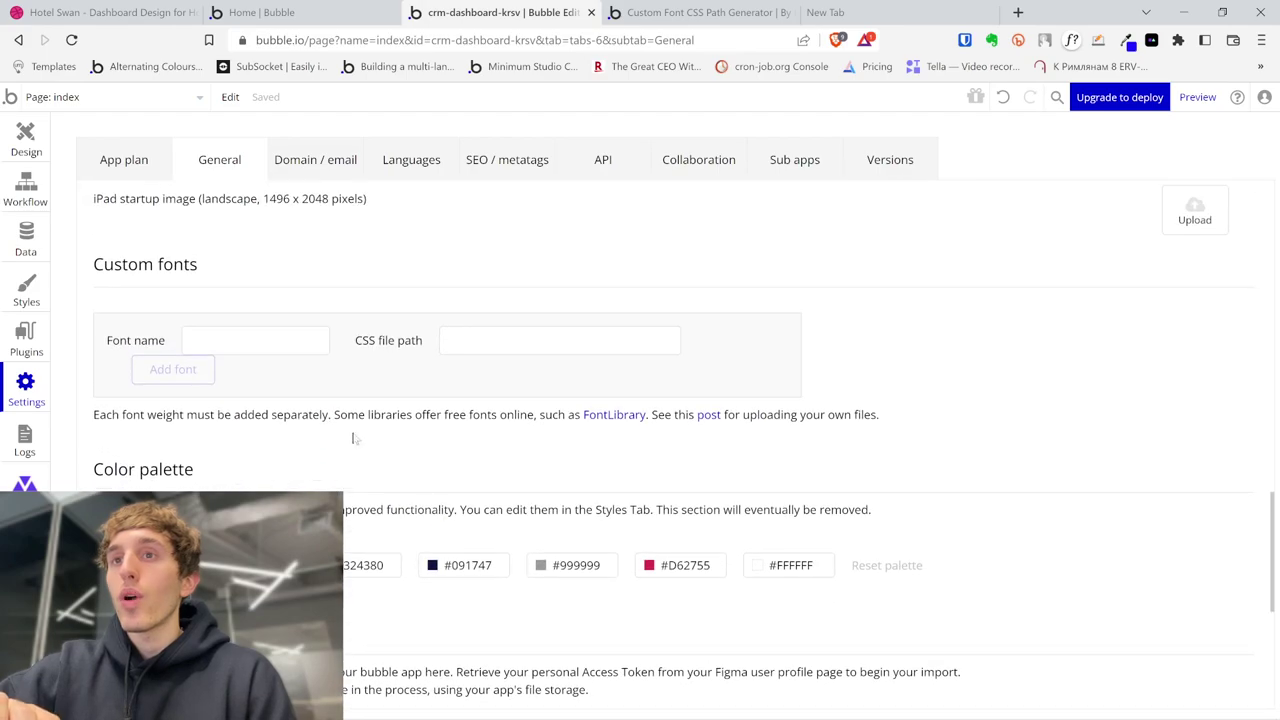
# - Enter Gillroy-Black as the name of the new custom font
pyautogui.click(255, 340)
pyautogui.write('F')
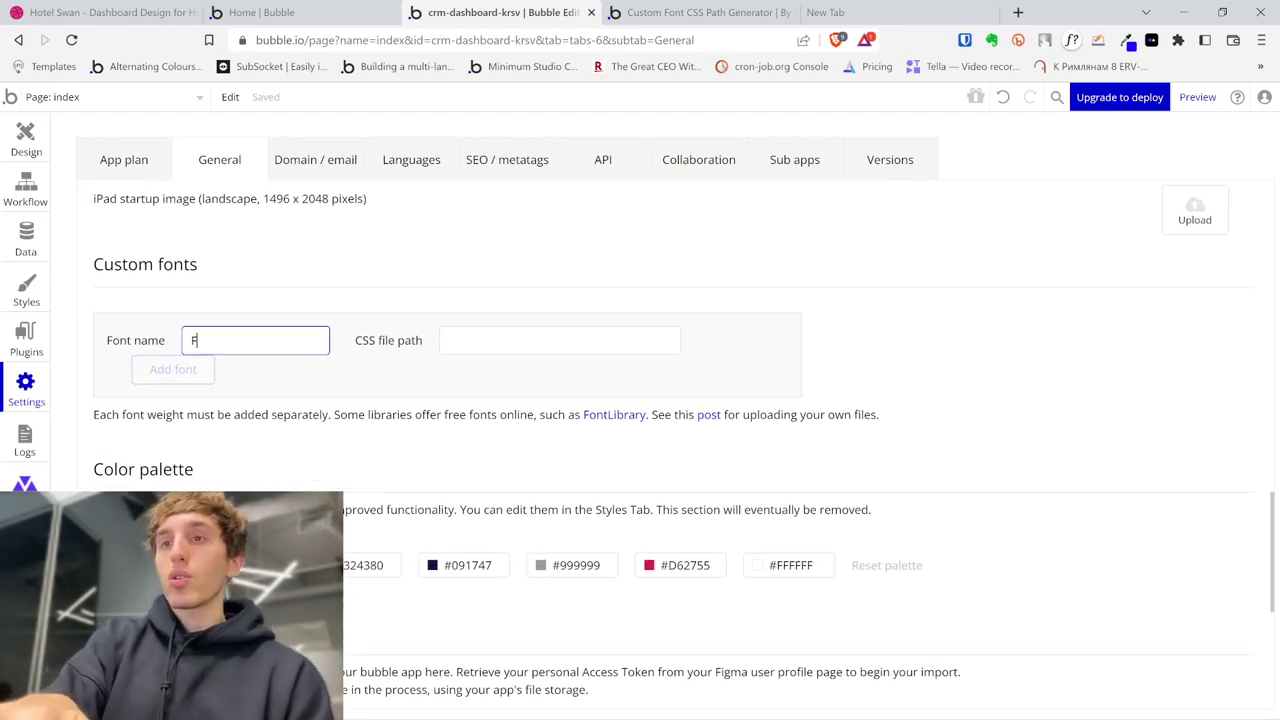
pyautogui.press('BackSpace')
pyautogui.write('G')
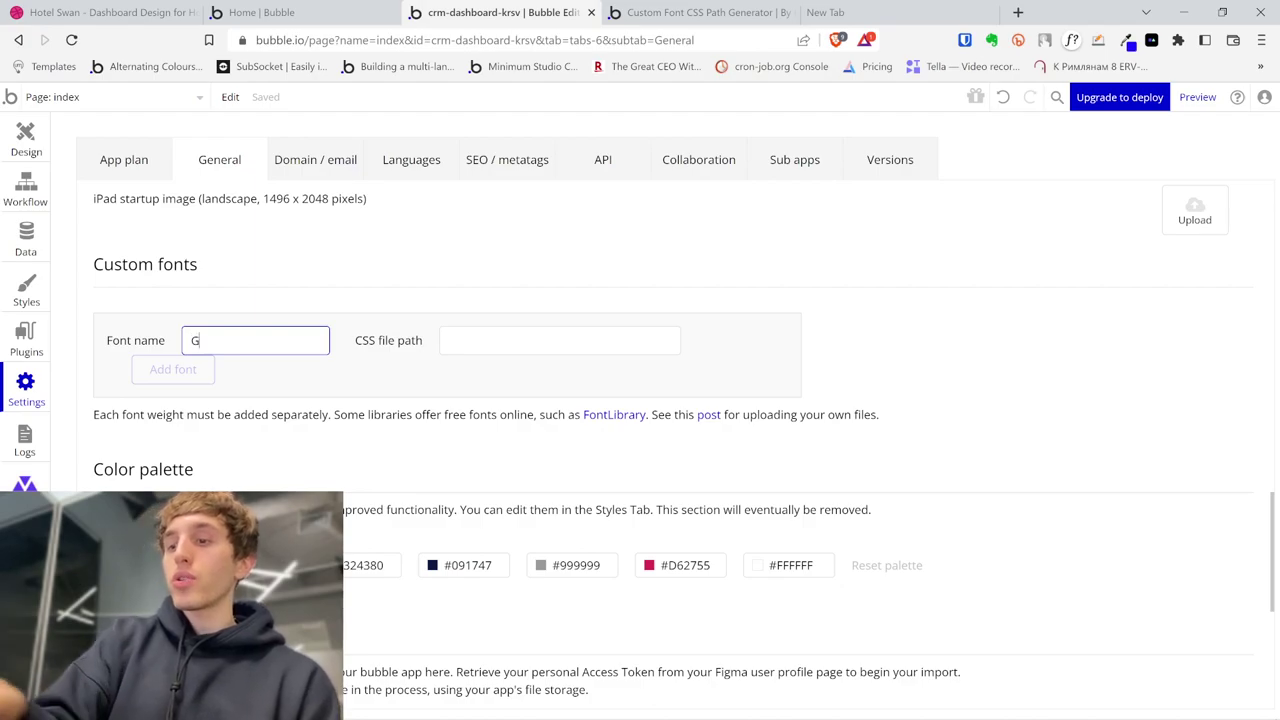
pyautogui.write('lllroy')
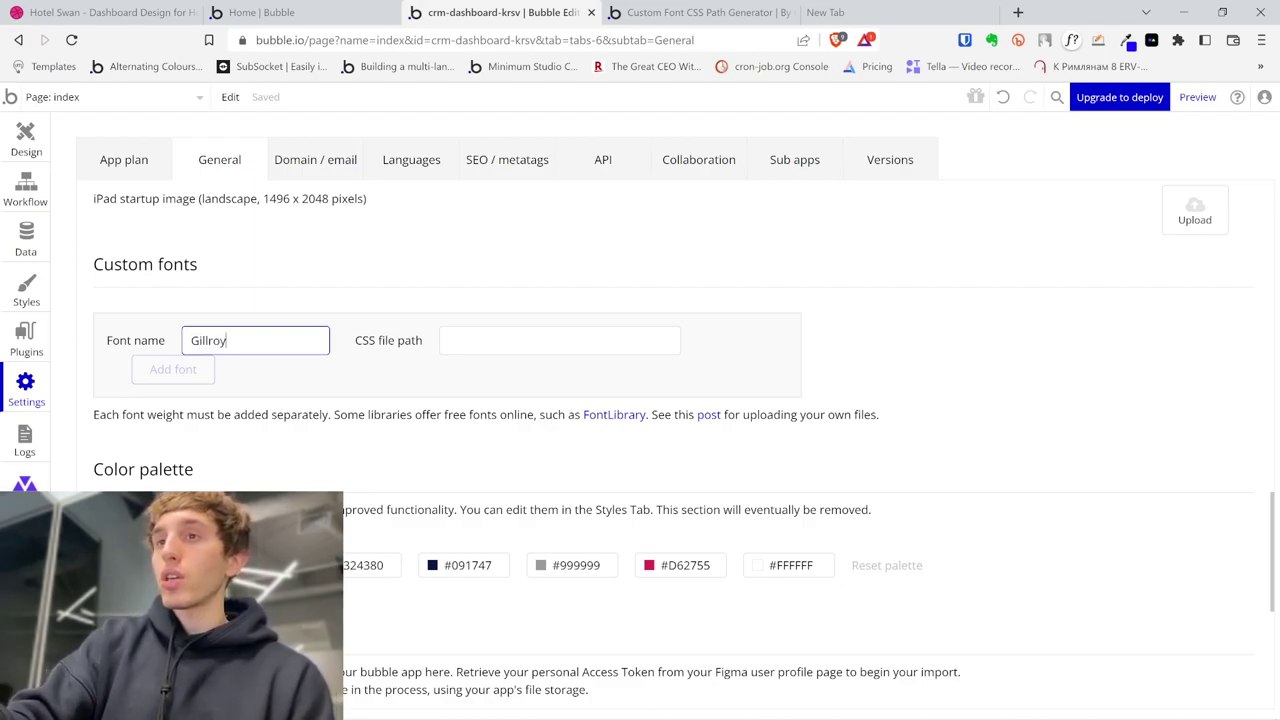
pyautogui.write('-Black')
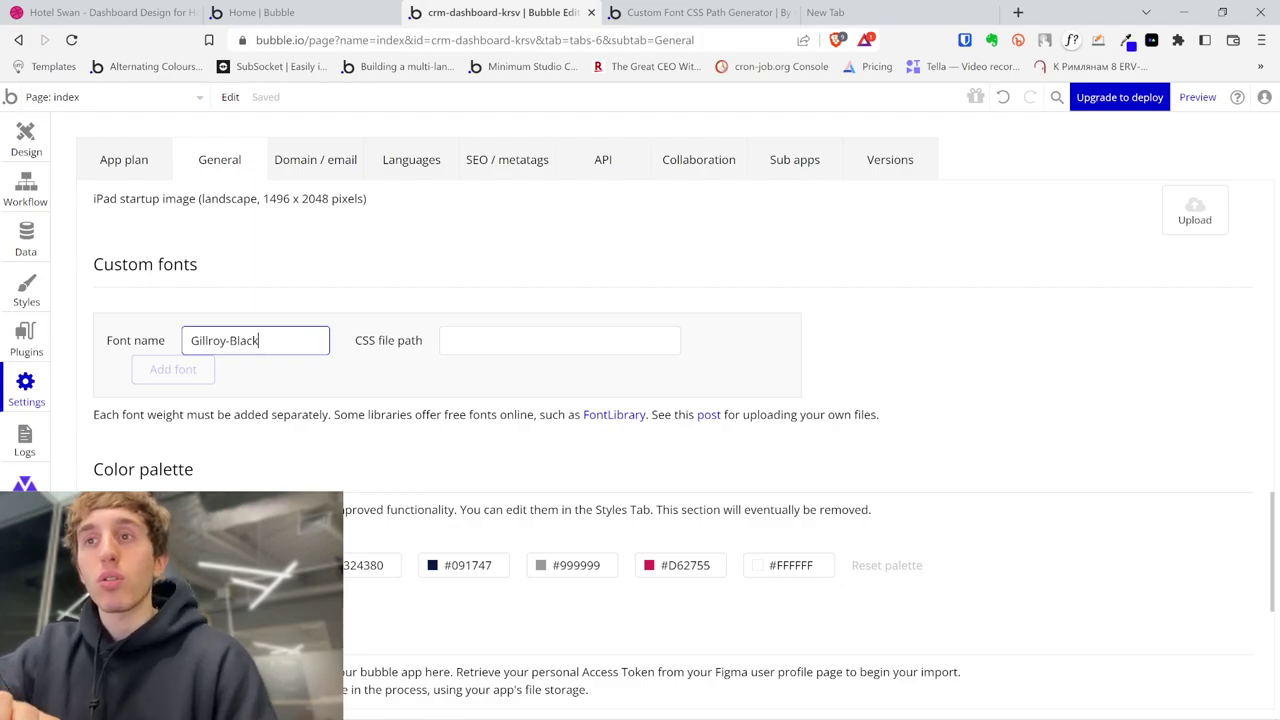
# - Paste the generated CSS file path for the Gillroy-Black font and add the font to the app
pyautogui.click(559, 340)
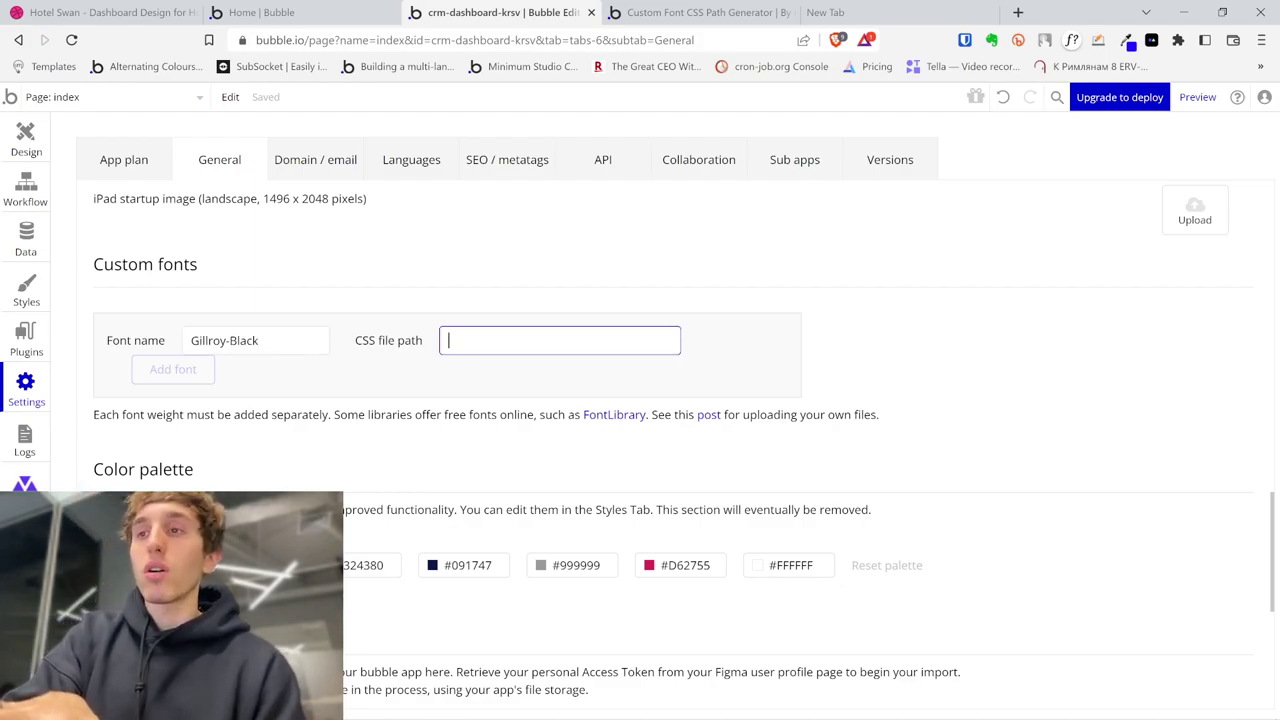
pyautogui.hotkey('ctrl', 'v')
pyautogui.hotkey('ctrl', 'a')
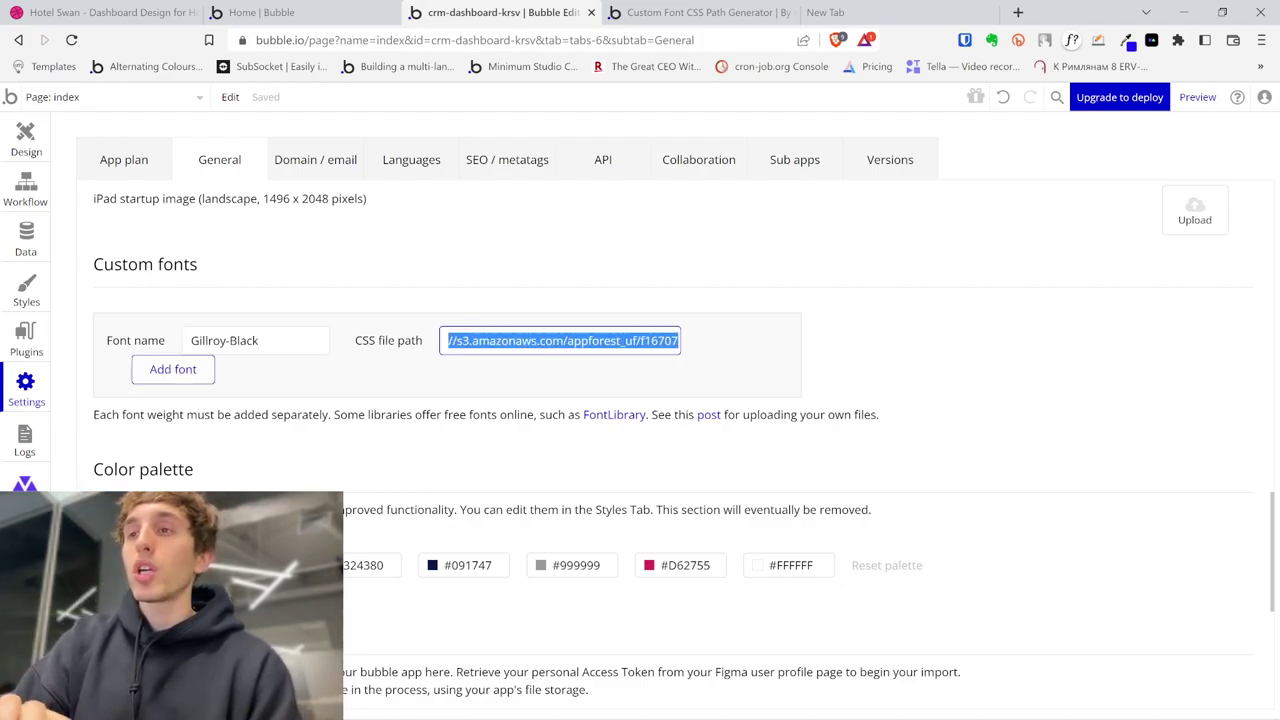
pyautogui.click(700, 12)
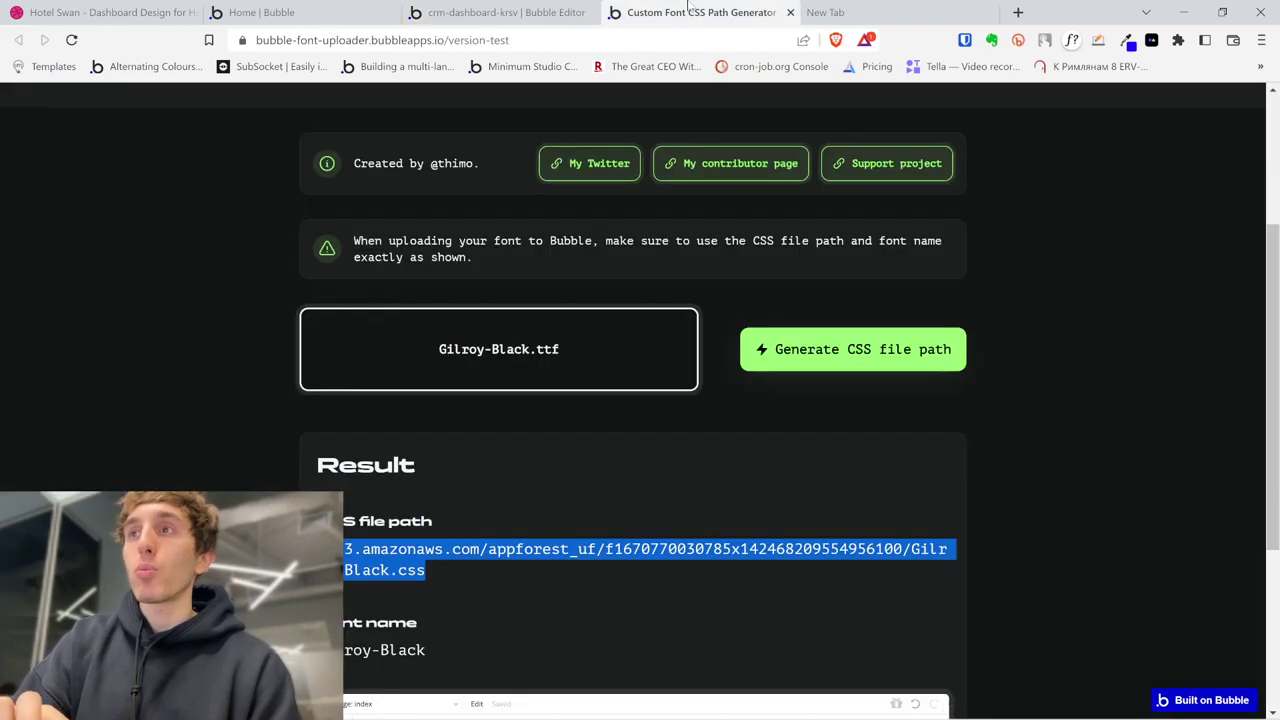
pyautogui.click(486, 8)
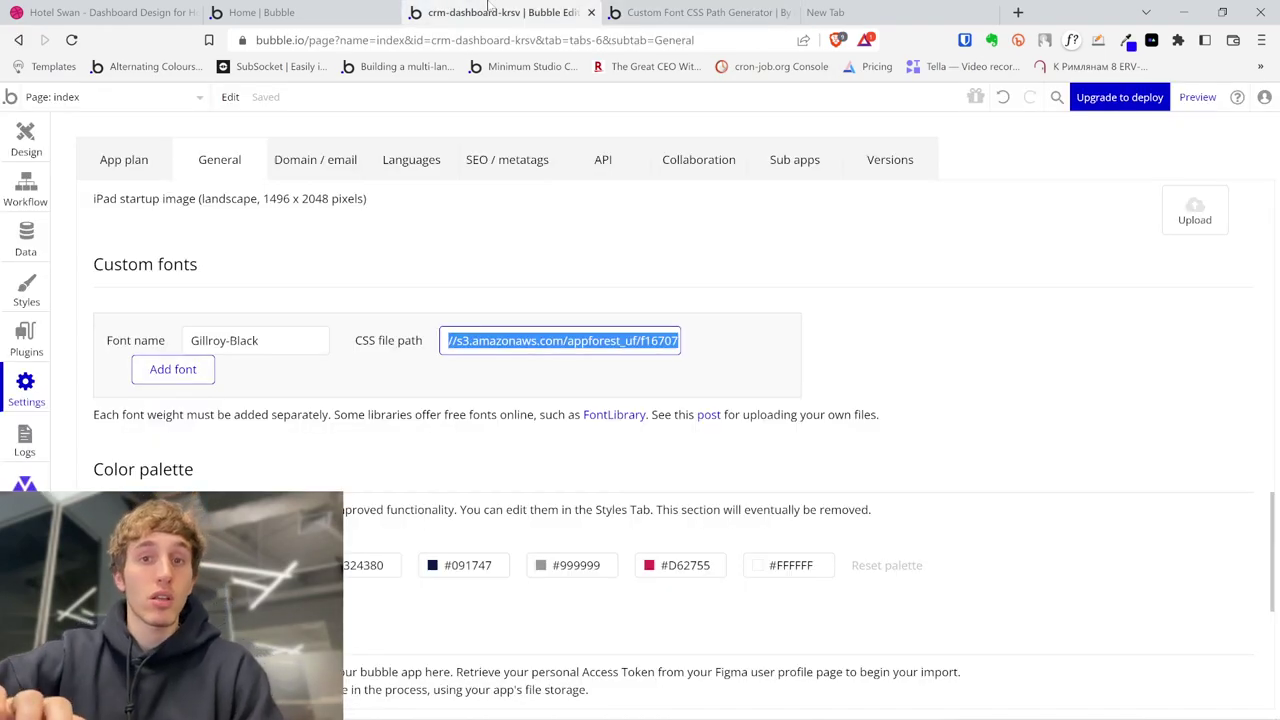
pyautogui.click(173, 372)
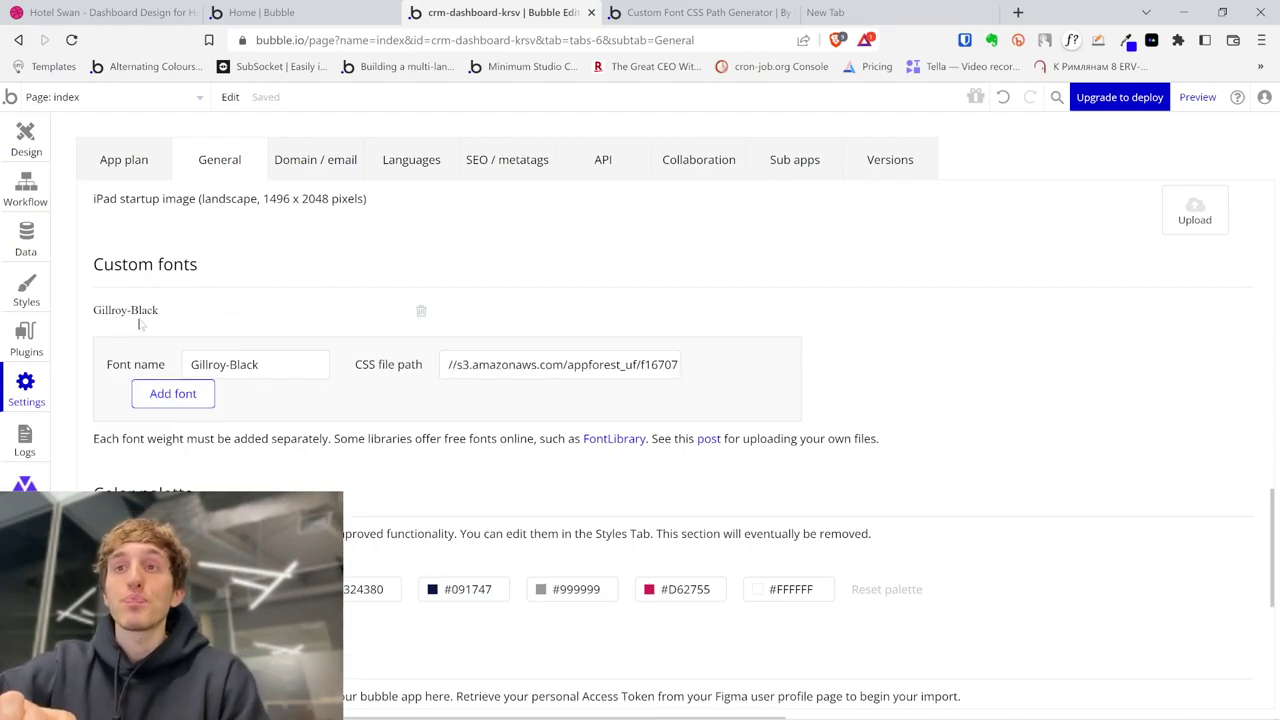
# - Compare the app's color variables with the primary and secondary colors on the styleguides page of the CRM - Bubble file in Figma
pyautogui.click(26, 290)
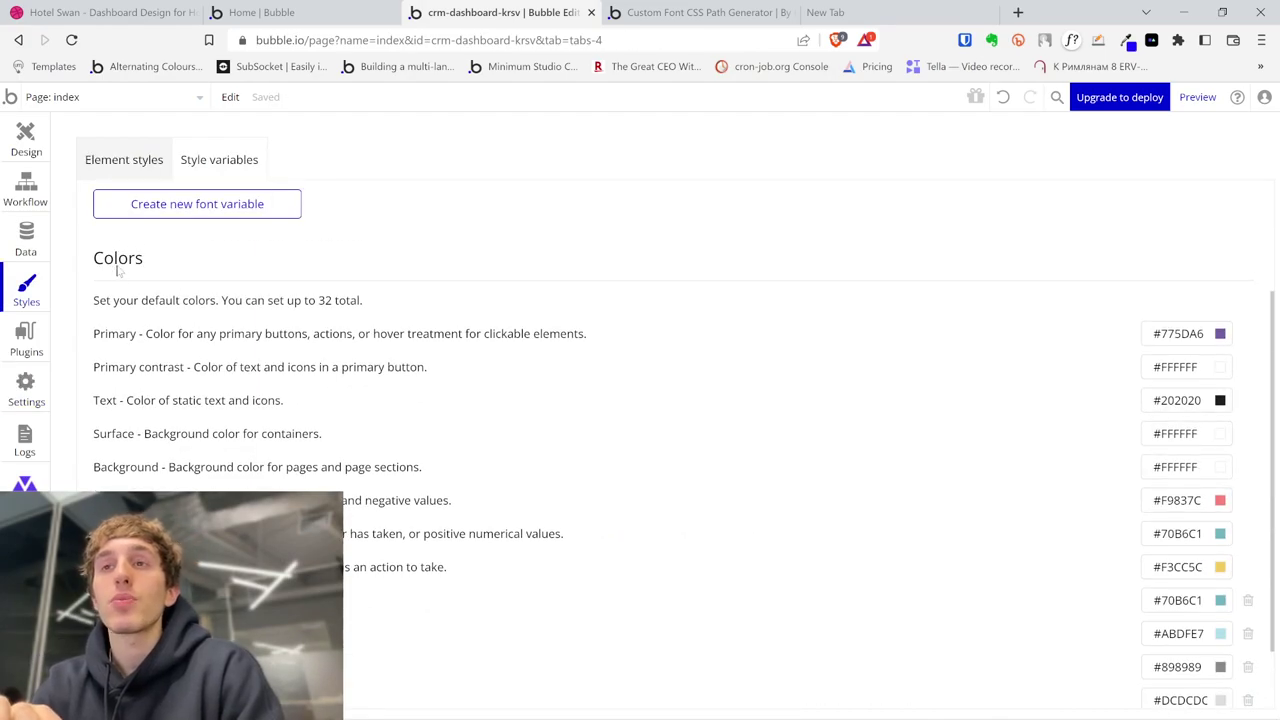
pyautogui.scroll(-1, 205, 302)
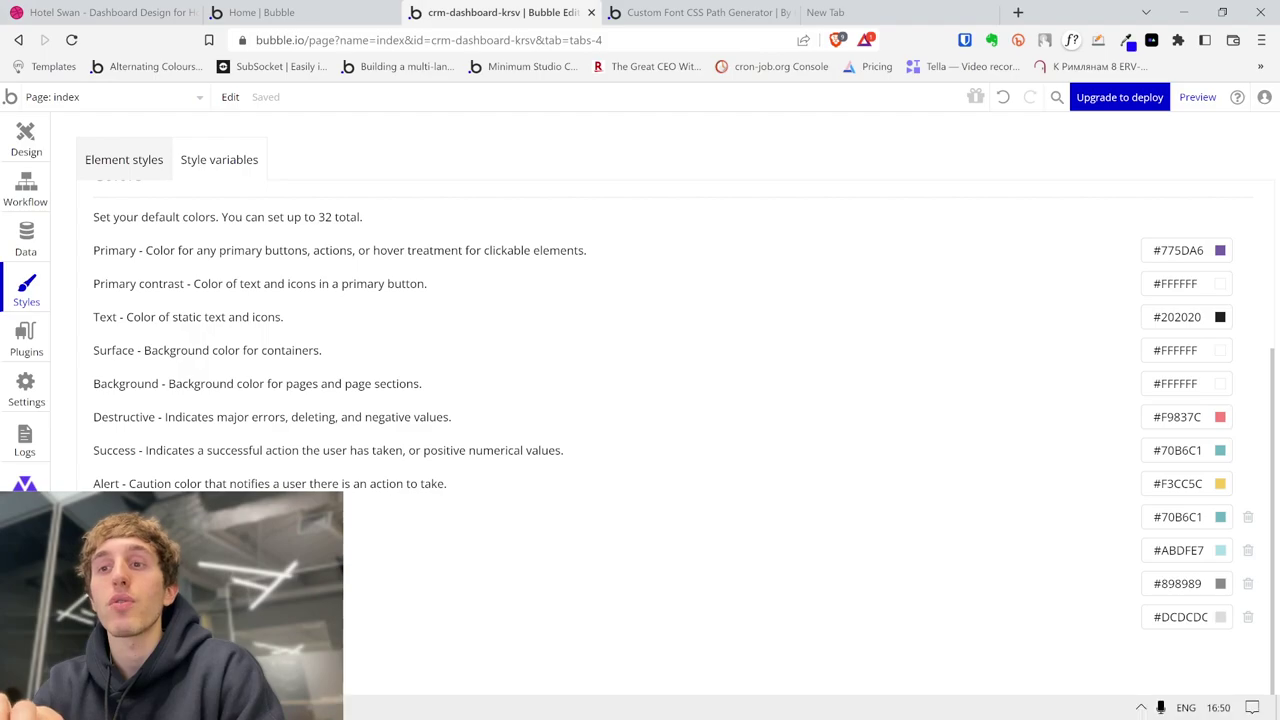
pyautogui.click(160, 708)
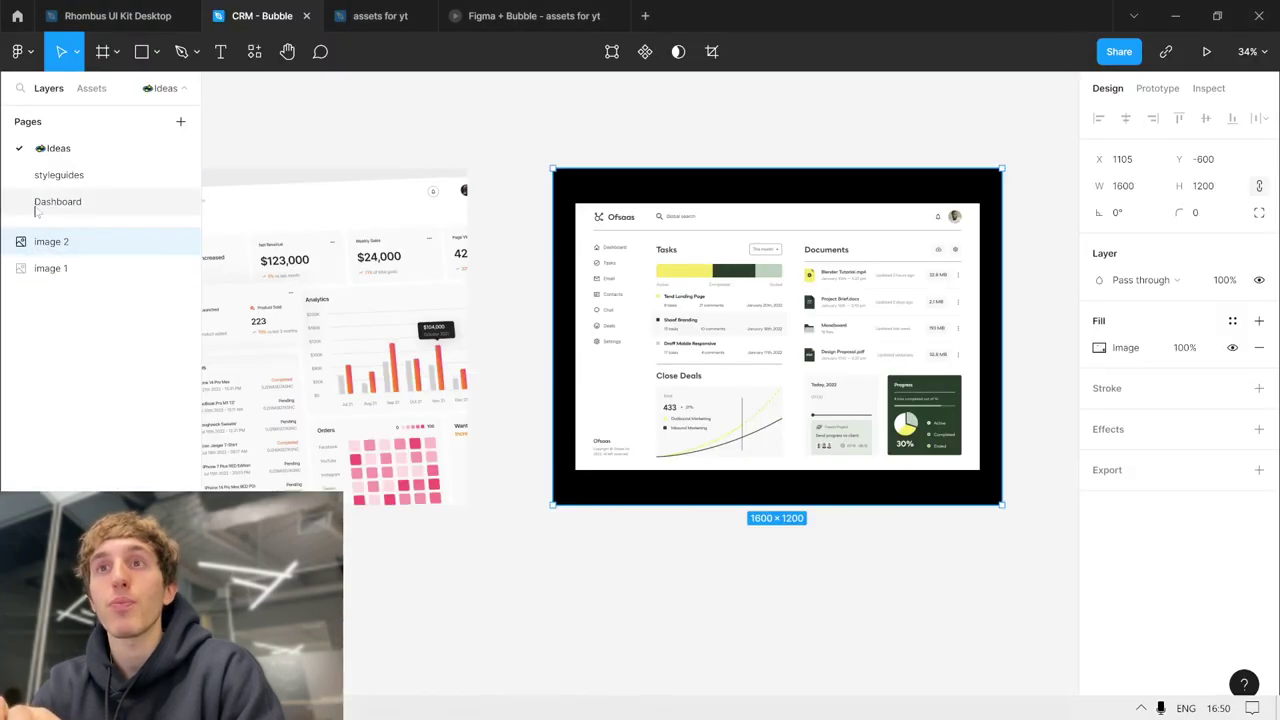
pyautogui.click(58, 175)
pyautogui.hscroll(5, 537, 357)
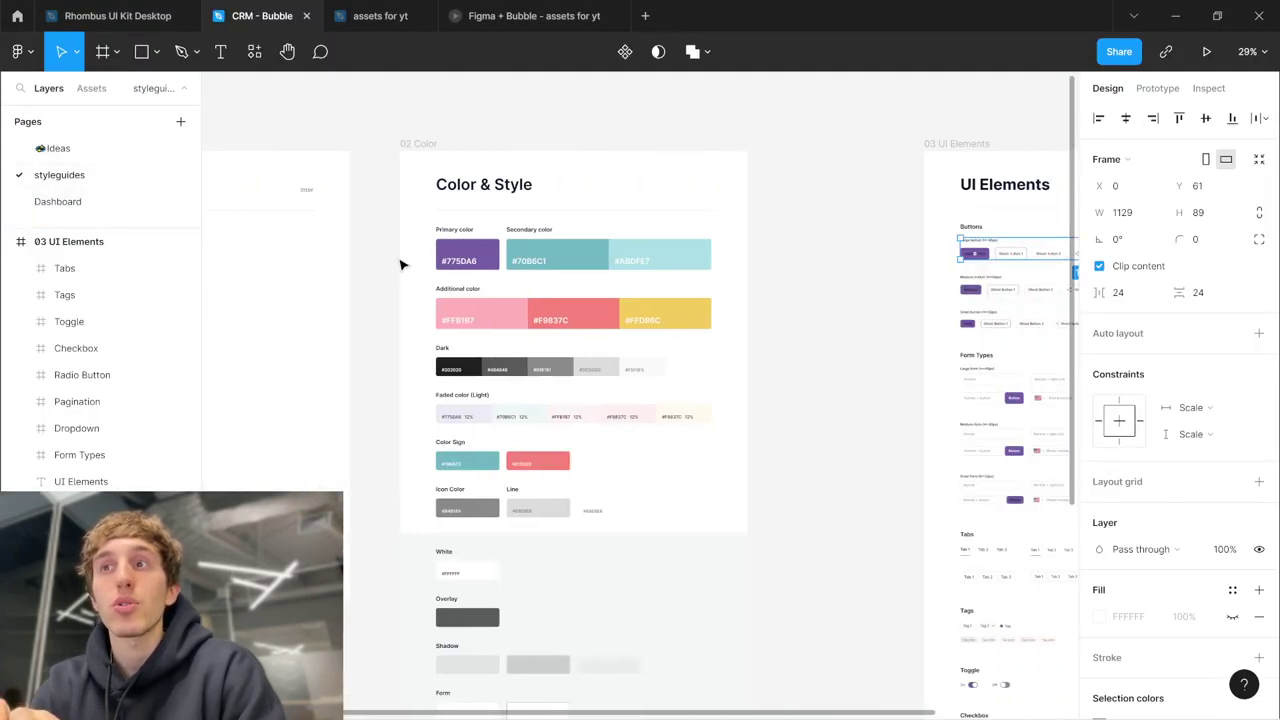
pyautogui.moveTo(464, 258); pyautogui.dragTo(625, 230)
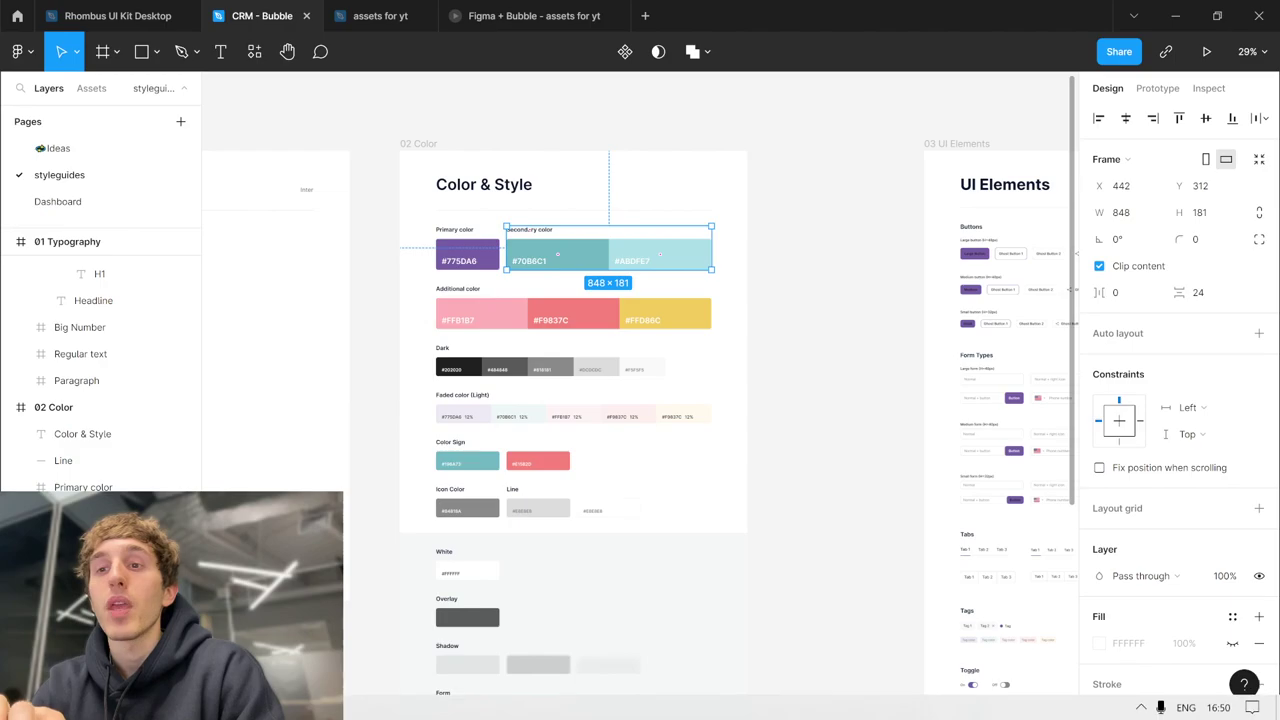
# - Return to the Bubble editor and create a color variable named Faded - primary with the description "faded color"
pyautogui.moveTo(440, 708)
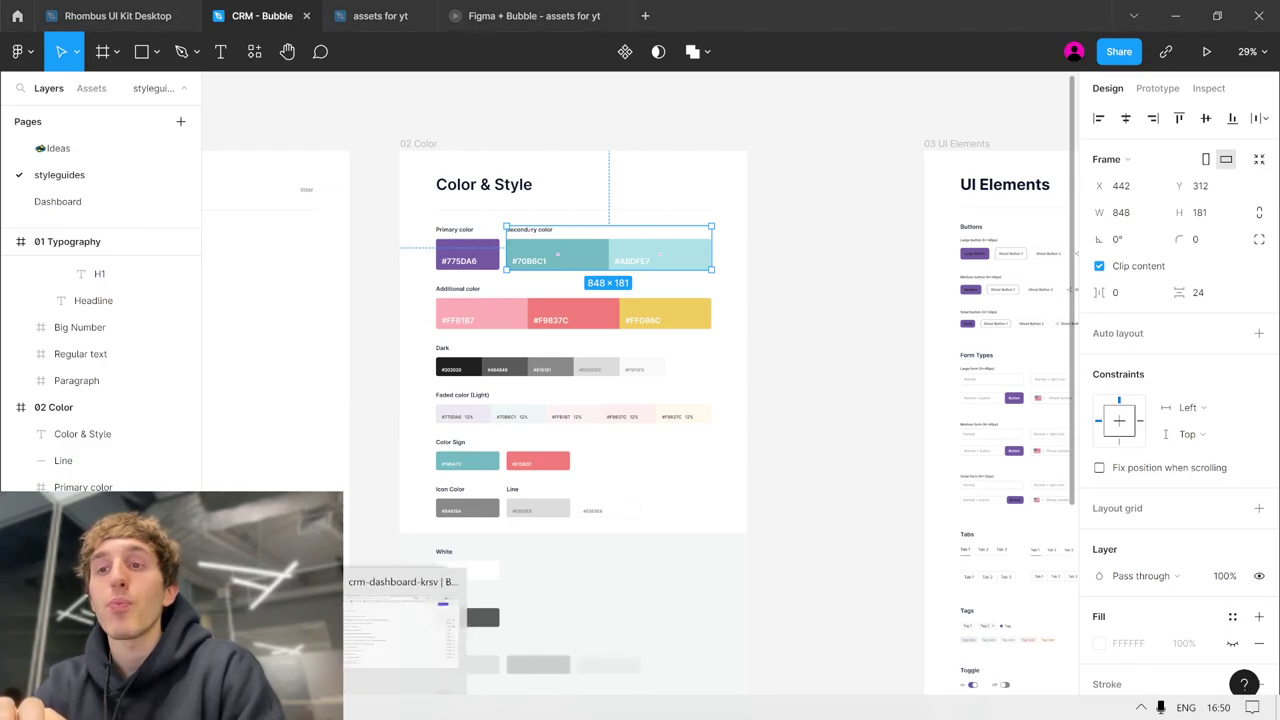
pyautogui.click(400, 672)
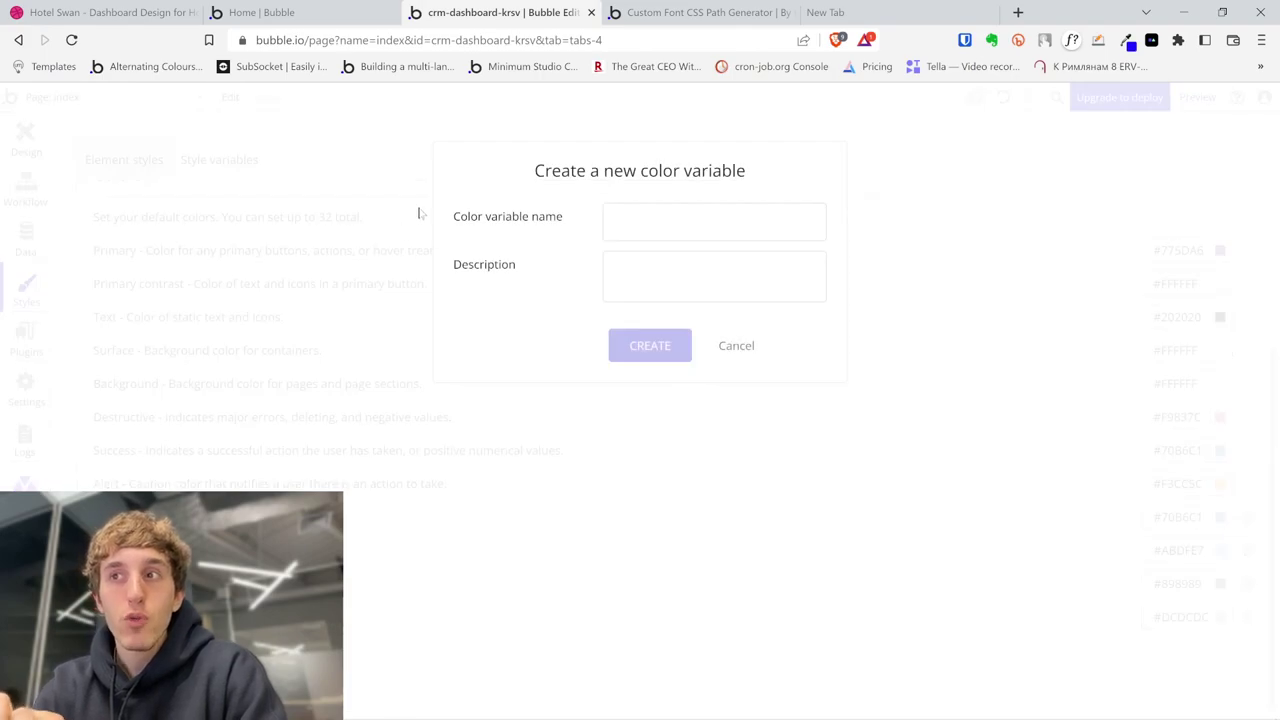
pyautogui.write('Faded -')
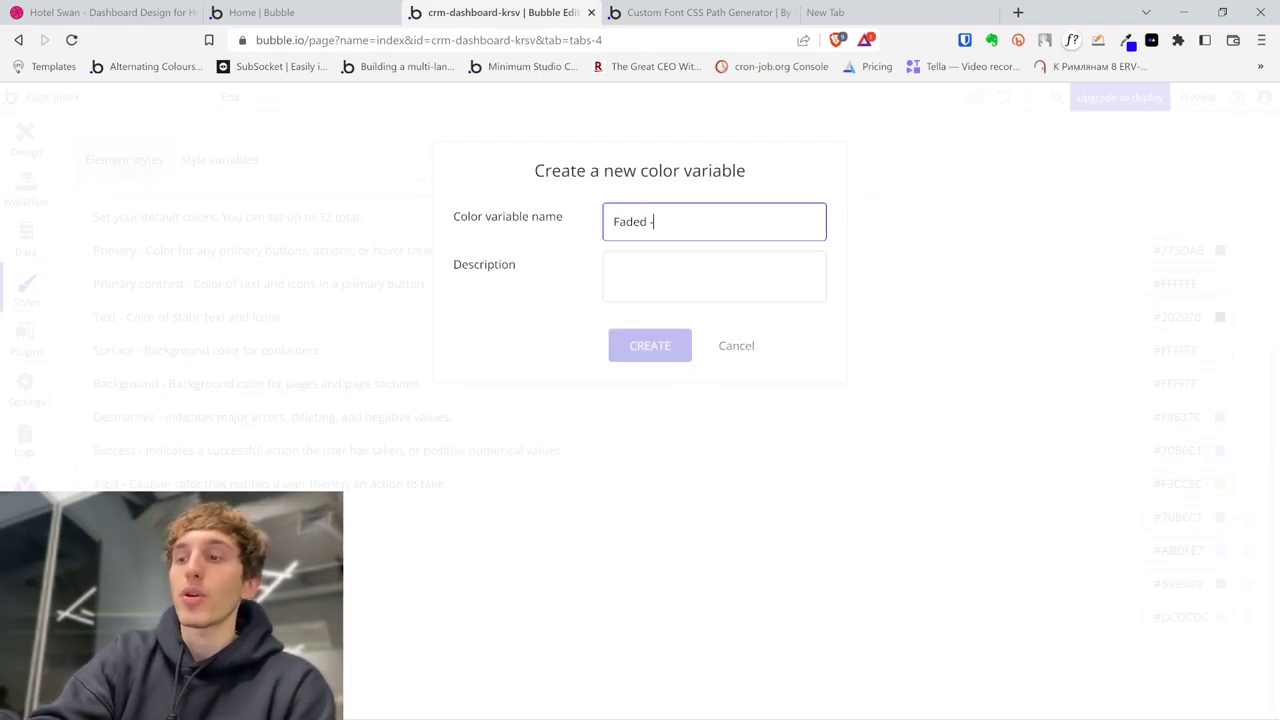
pyautogui.write(' pr')
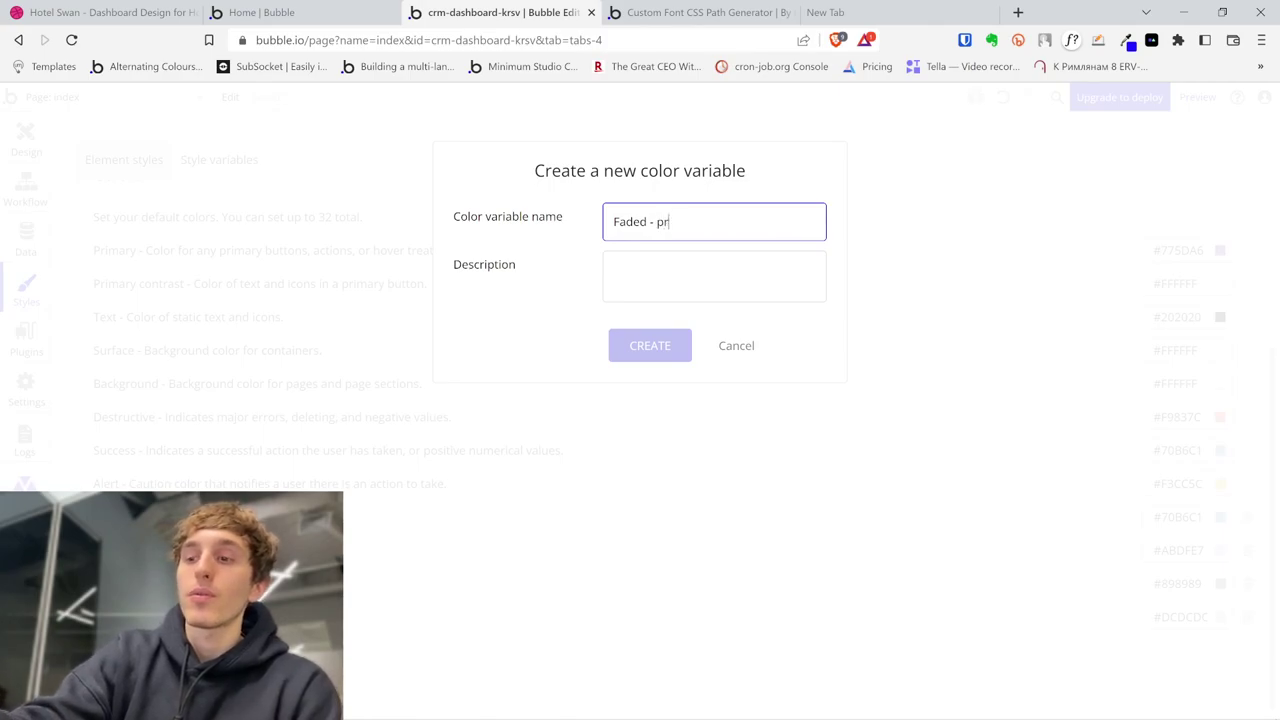
pyautogui.write('imary')
pyautogui.press('Tab')
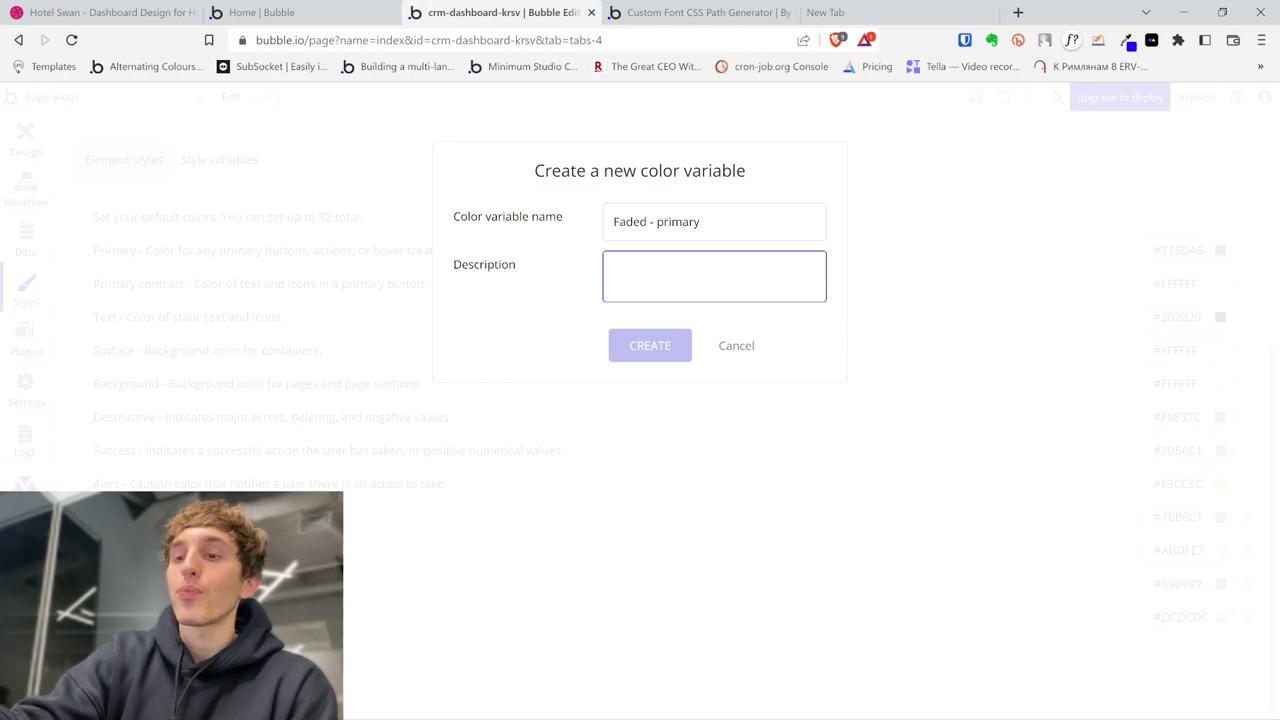
pyautogui.write('faded ')
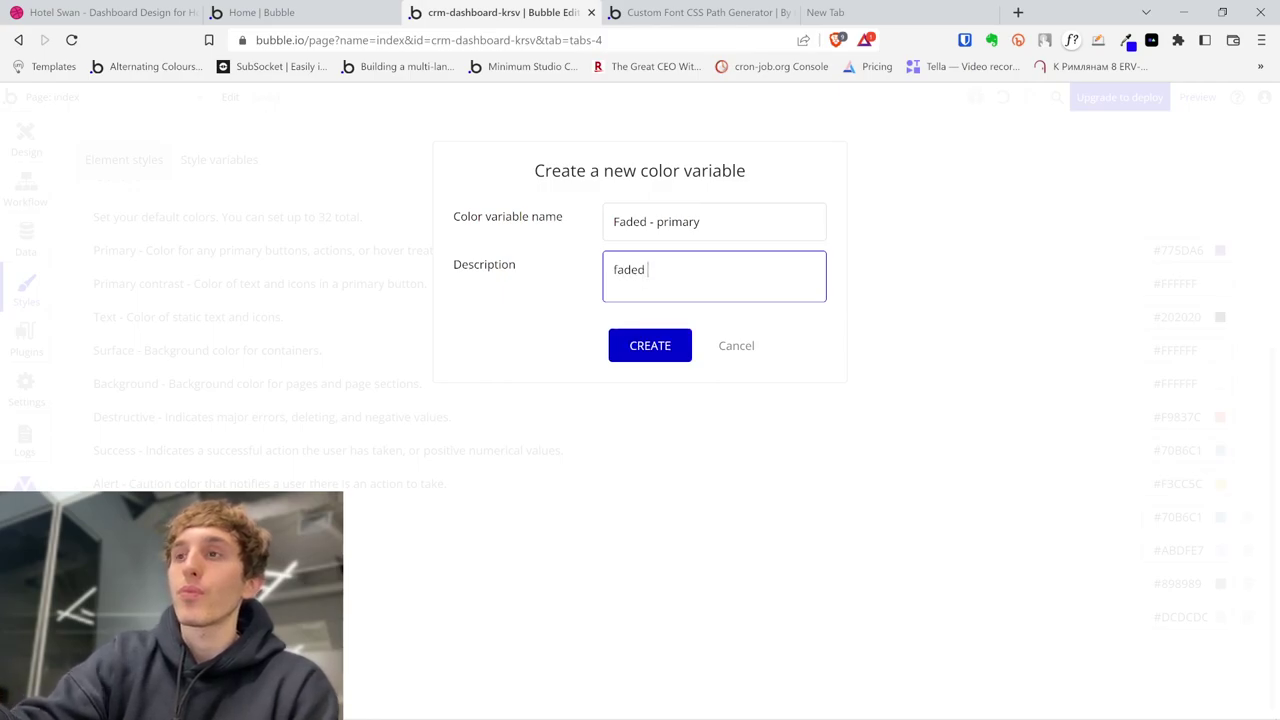
pyautogui.write('color')
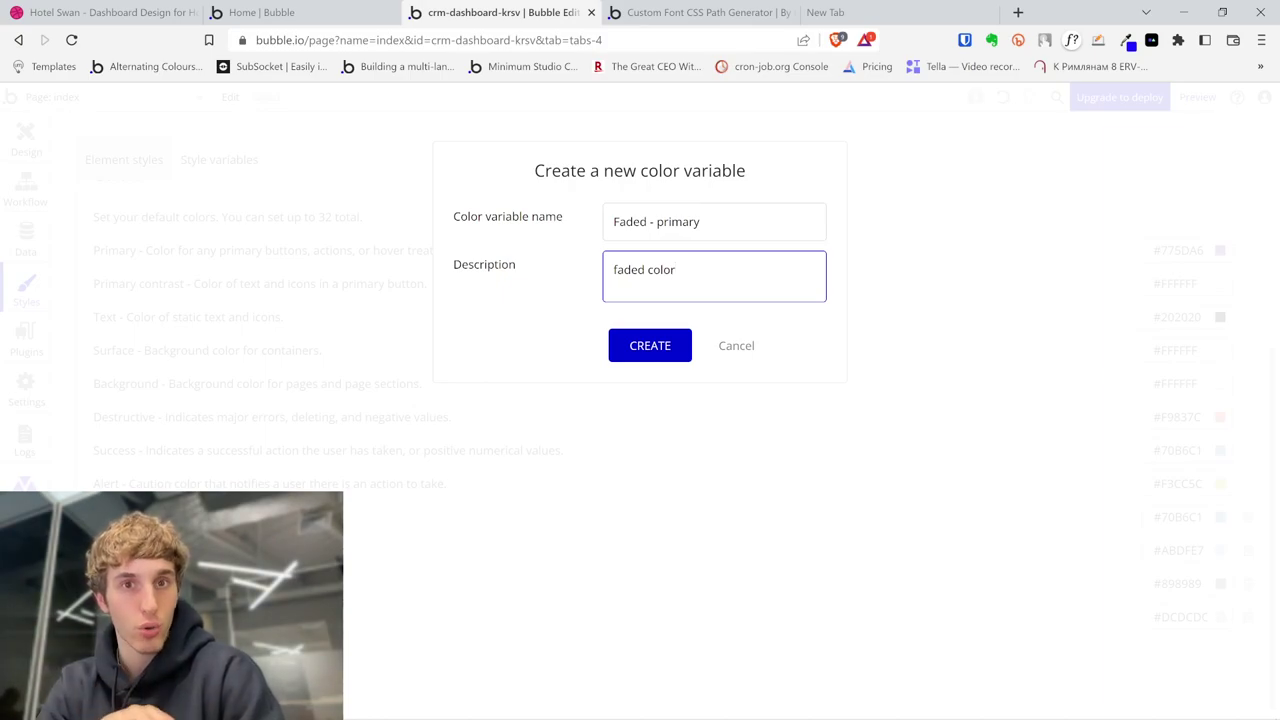
pyautogui.click(651, 349)
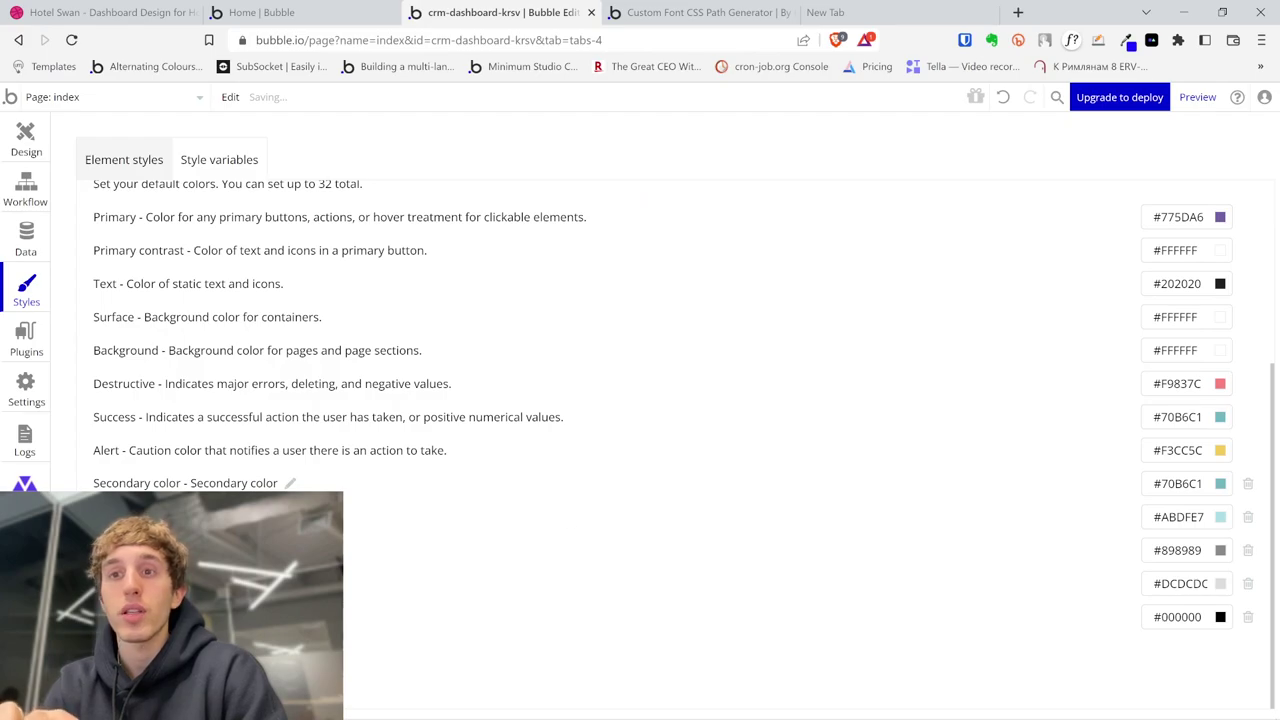
# - Set the Faded - primary color variable to the light red #FF8888
pyautogui.click(1177, 612)
pyautogui.moveTo(1169, 554); pyautogui.dragTo(1277, 482)
pyautogui.click(1210, 566)
pyautogui.click(1180, 536)
pyautogui.click(1057, 553)
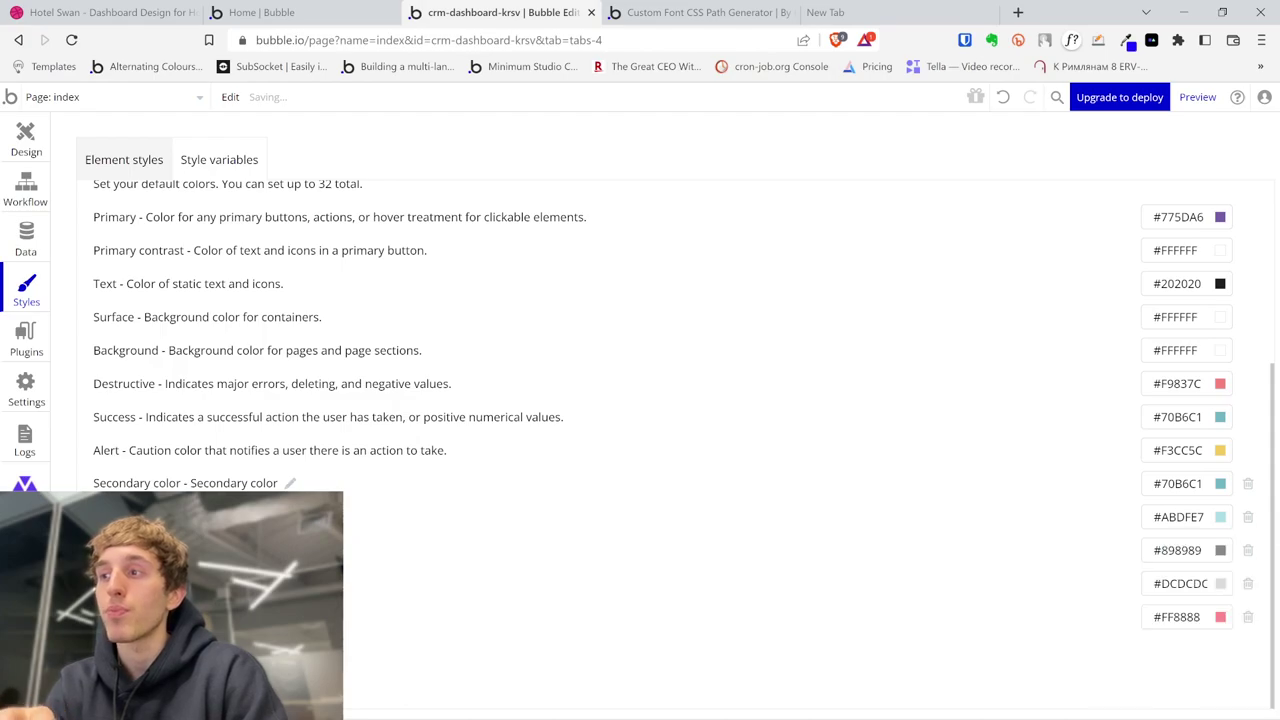
# - Delete the Faded - primary color variable
pyautogui.click(1248, 617)
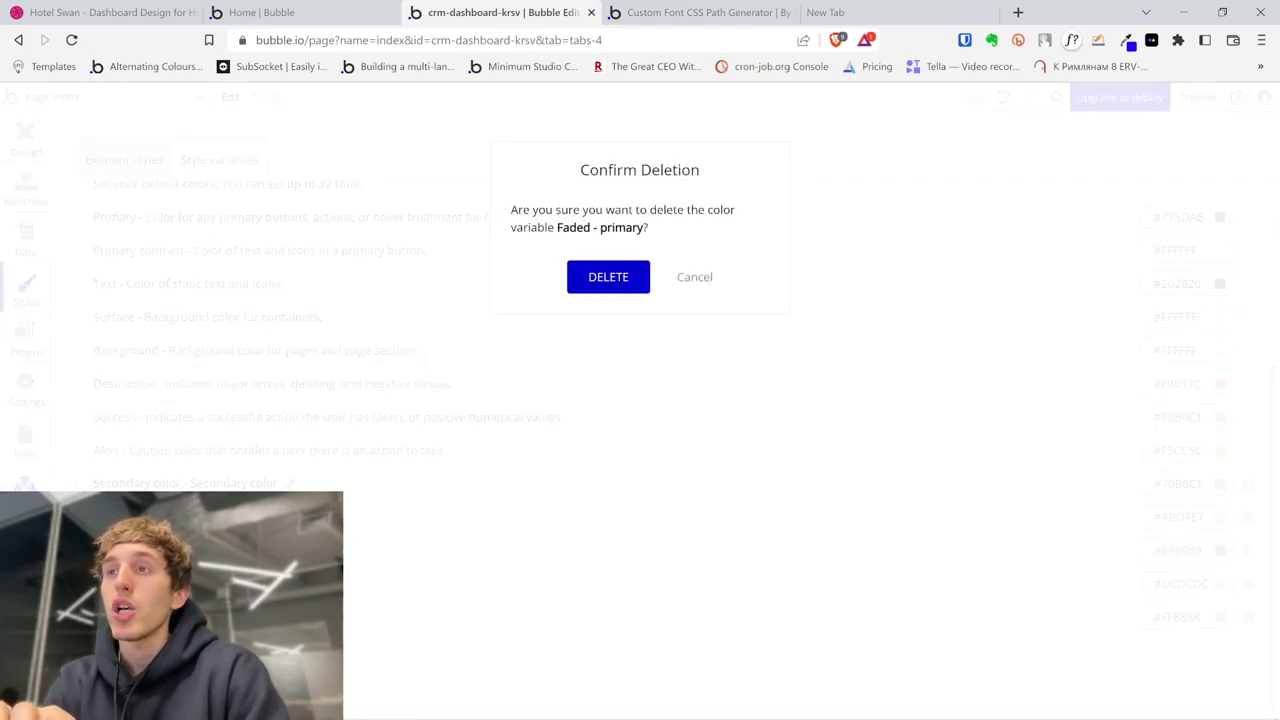
pyautogui.click(608, 277)
# - Review the font and color variables and check the Gilroy result on the Custom Font CSS Path Generator page
pyautogui.scroll(3, 506, 309)
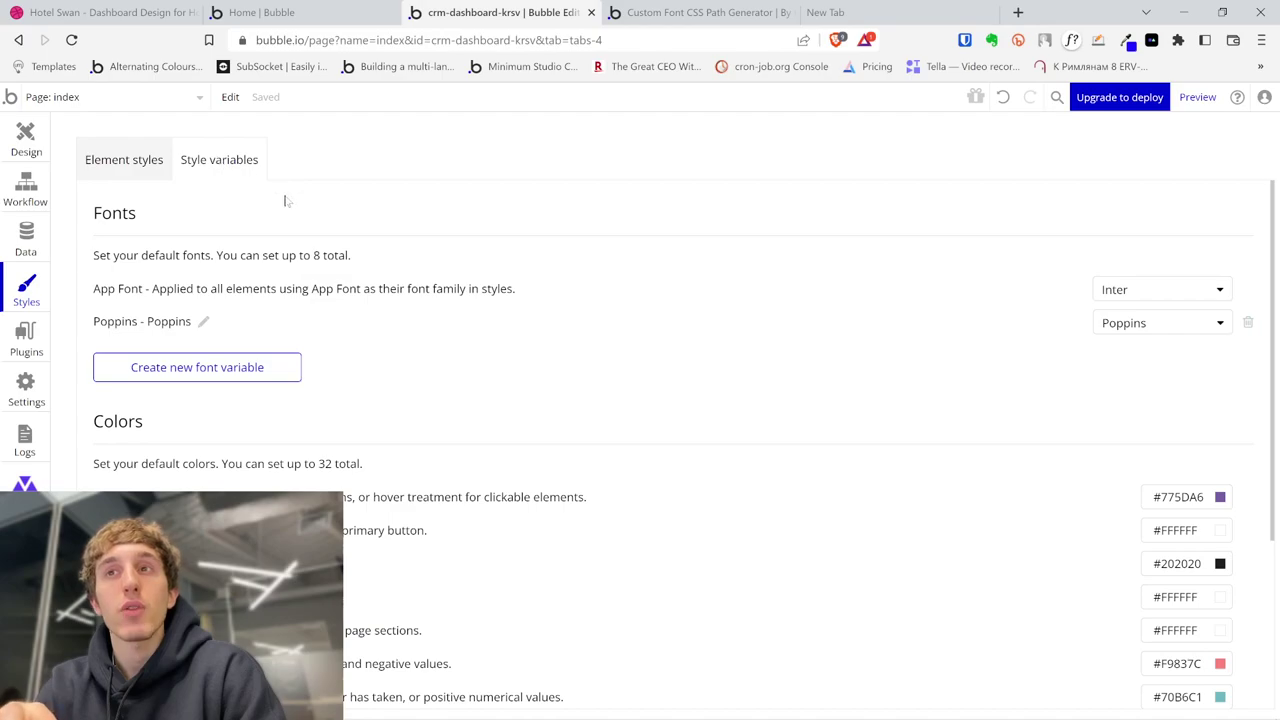
pyautogui.scroll(-1, 295, 300)
pyautogui.scroll(-1, 175, 340)
pyautogui.scroll(1, 168, 343)
pyautogui.scroll(2, 1080, 480)
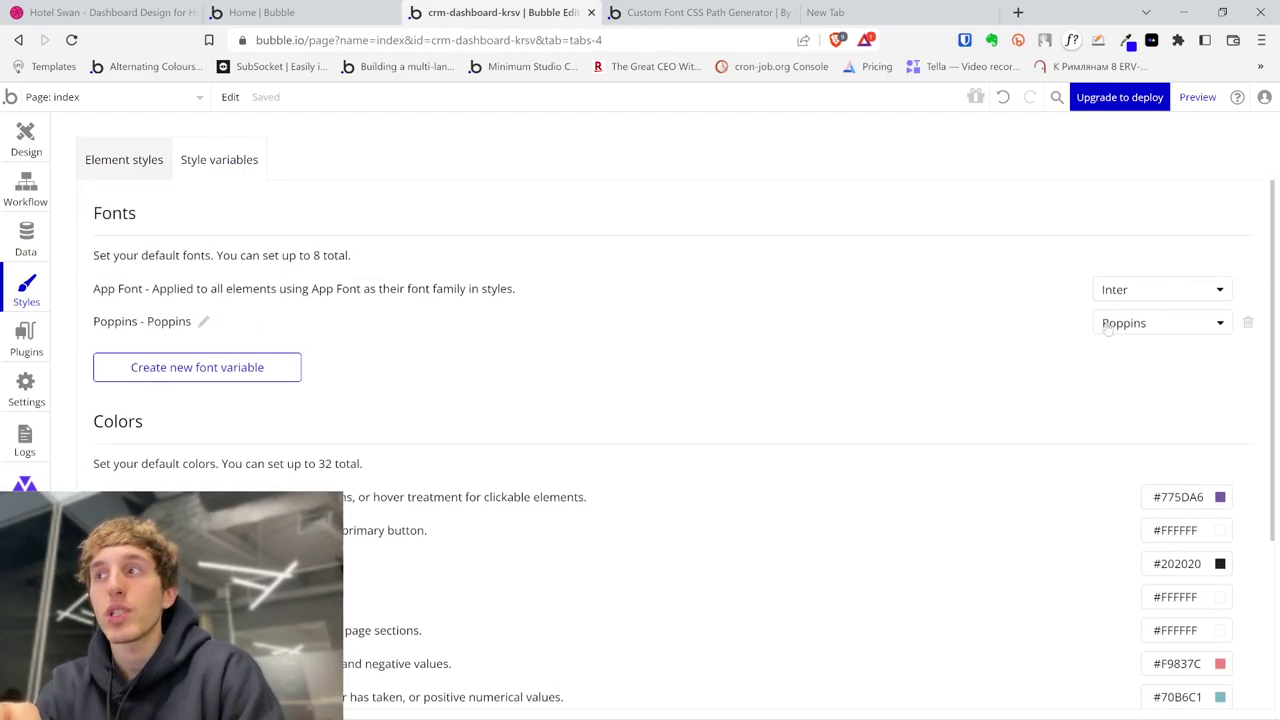
pyautogui.click(748, 8)
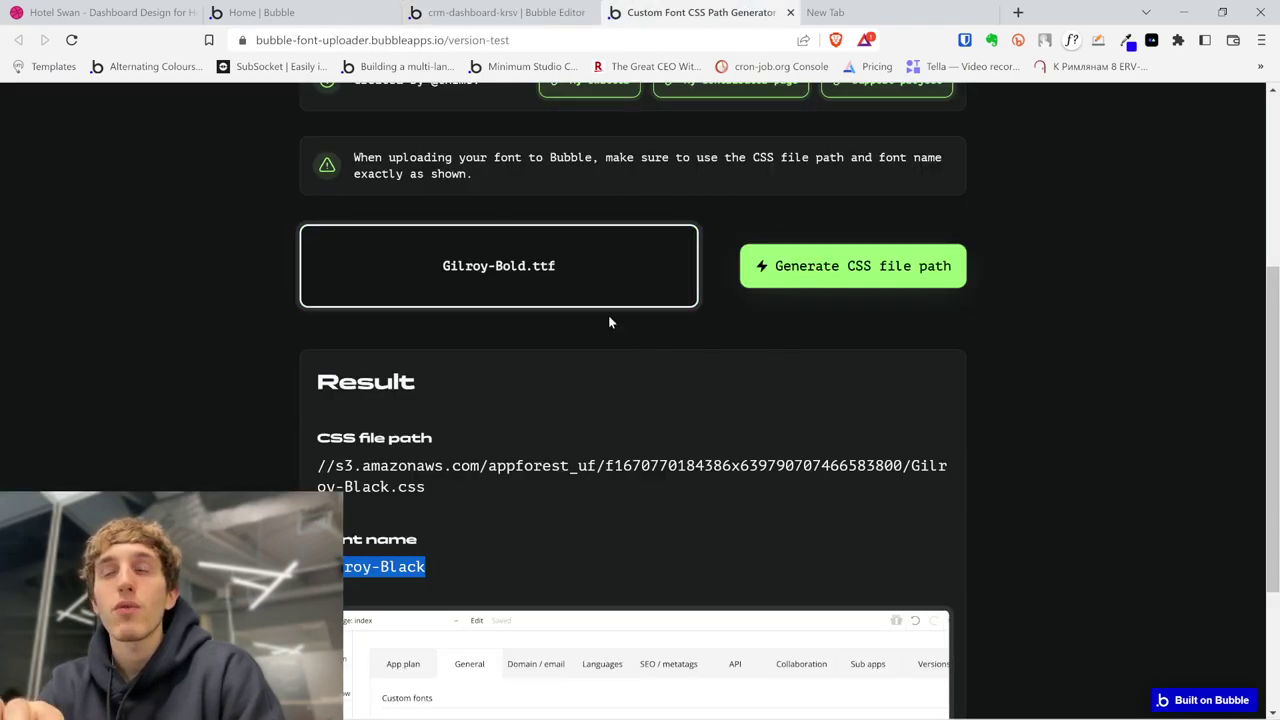
pyautogui.click(500, 12)
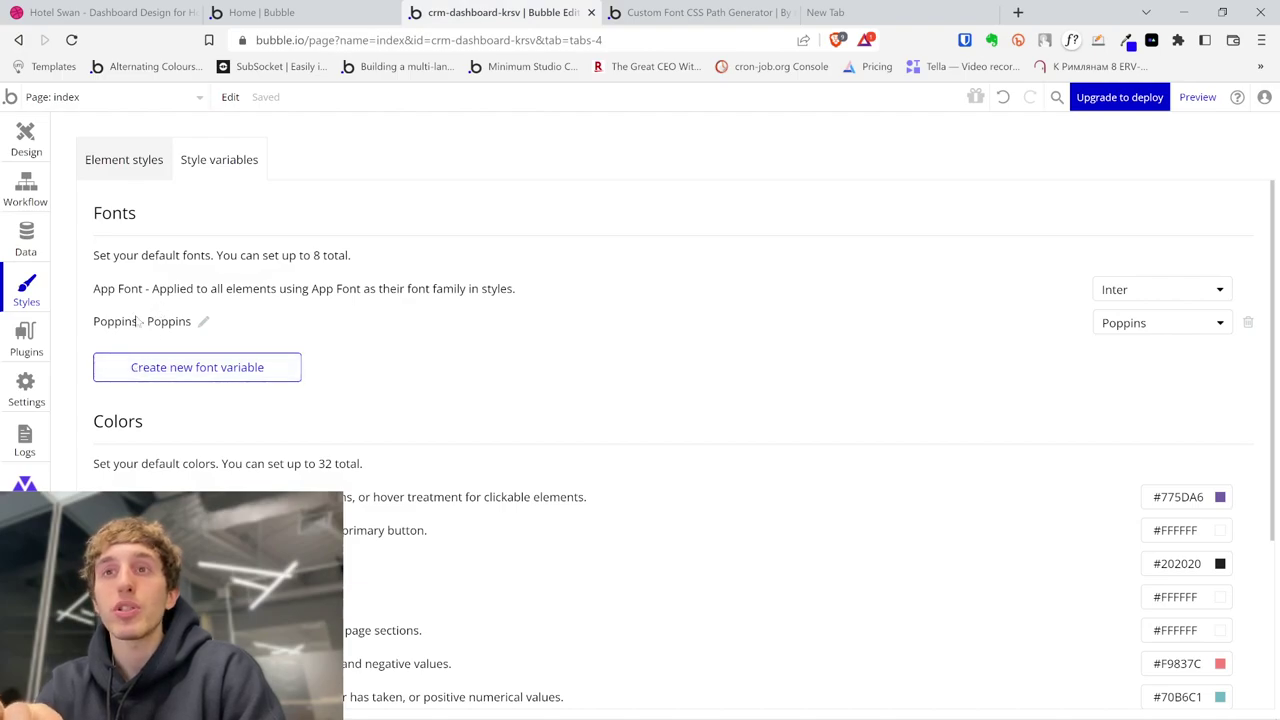
# - Return to the Custom fonts section of the general settings and select the entered CSS file path
pyautogui.click(18, 402)
pyautogui.scroll(-3, 300, 388)
pyautogui.scroll(-3, 256, 388)
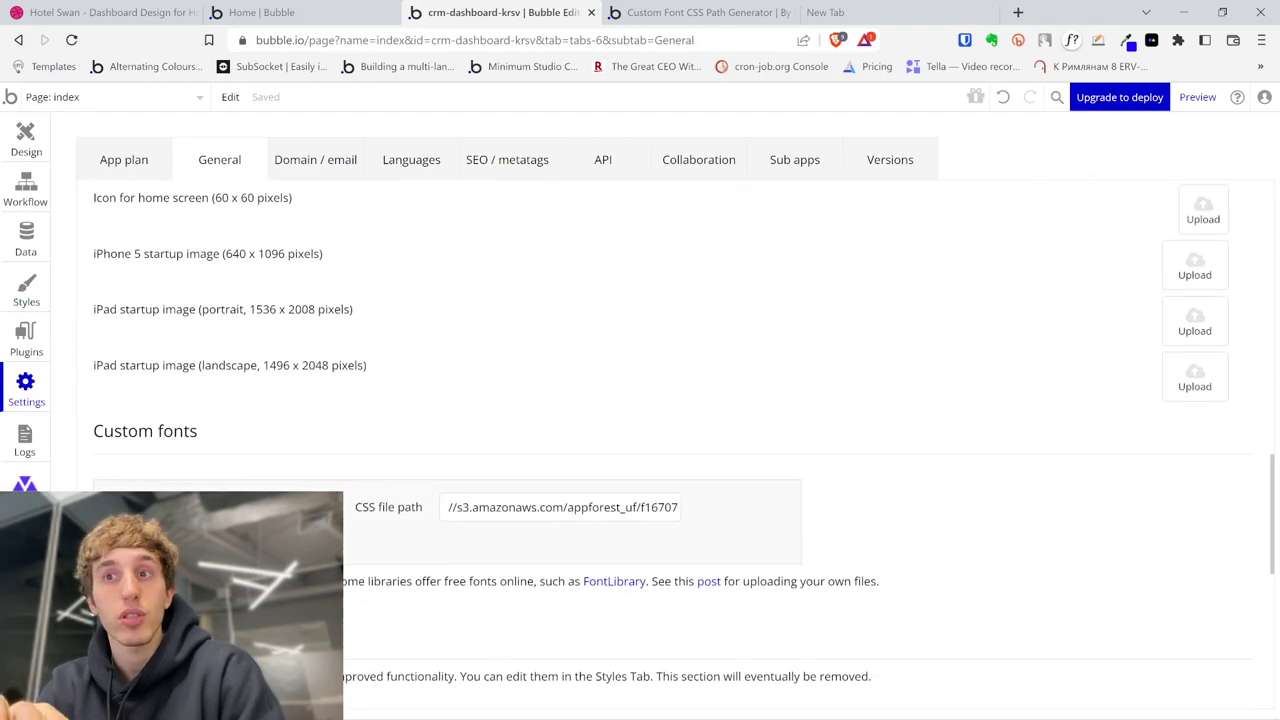
pyautogui.click(531, 507)
pyautogui.hotkey('ctrl', 'a')
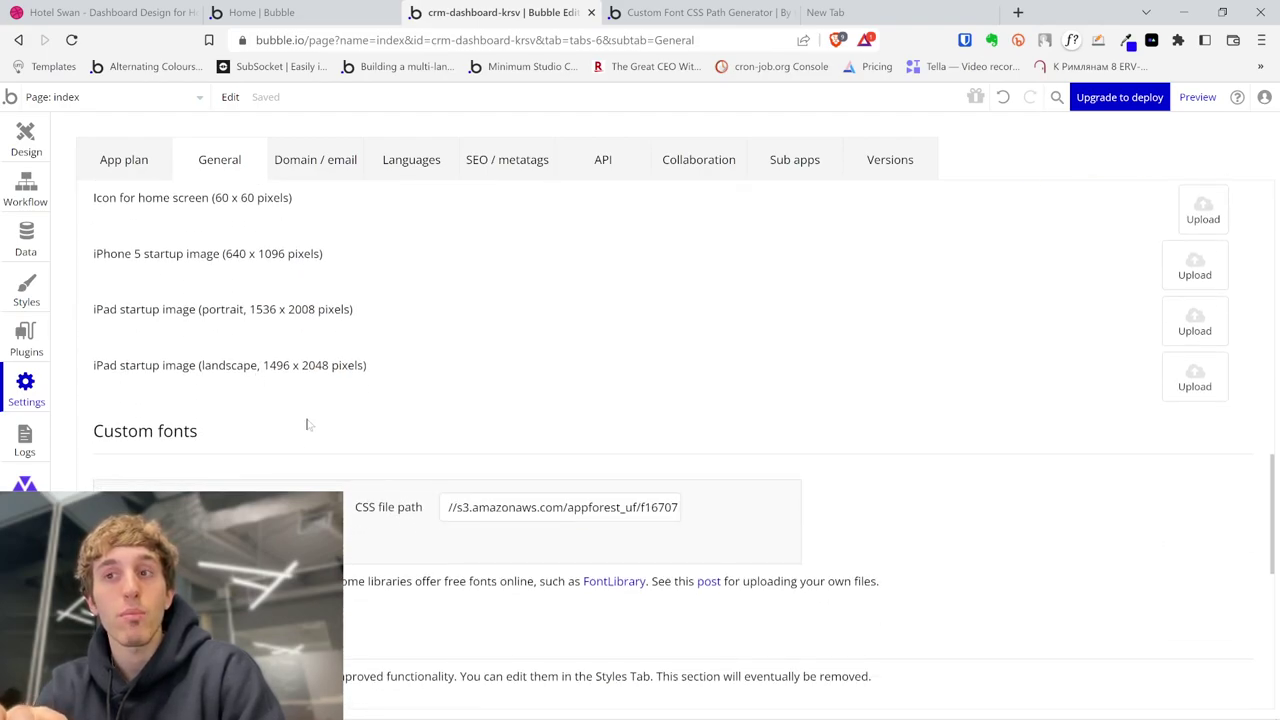